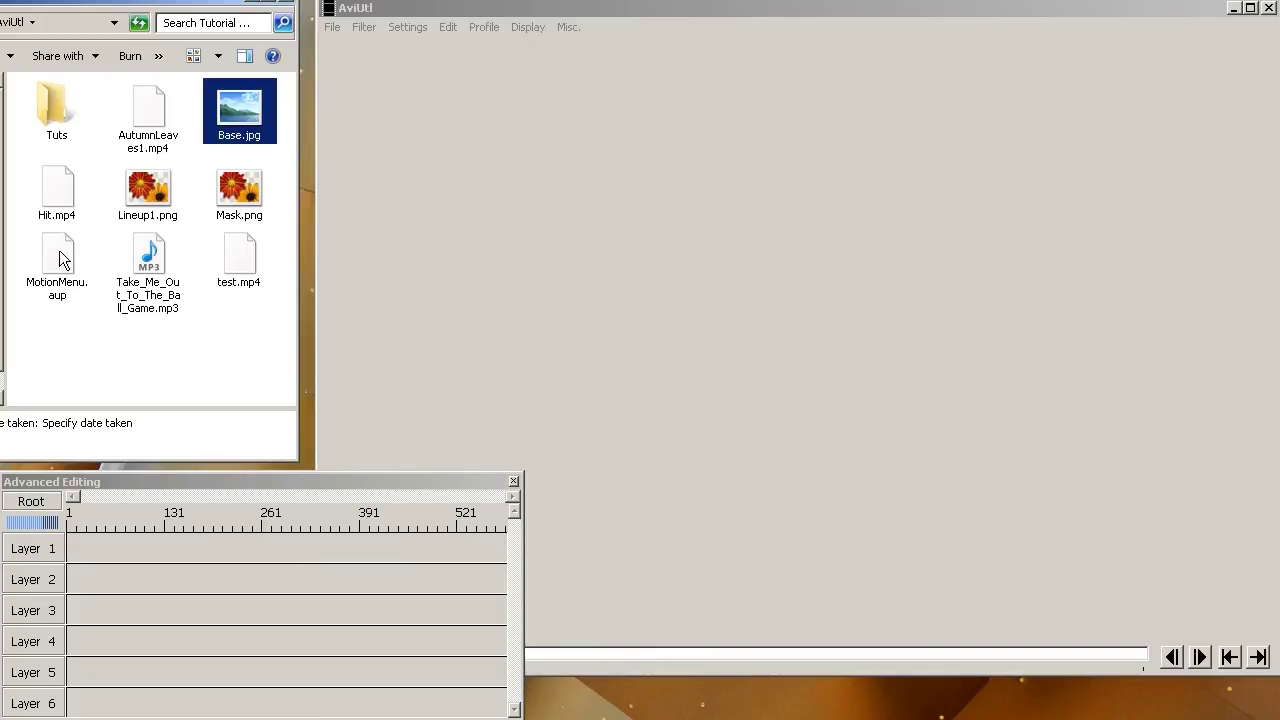
# Drop MotionMenu.aup onto AviUtl to load the four-layer home plate menu project.
pyautogui.moveTo(59, 259); pyautogui.dragTo(491, 205)
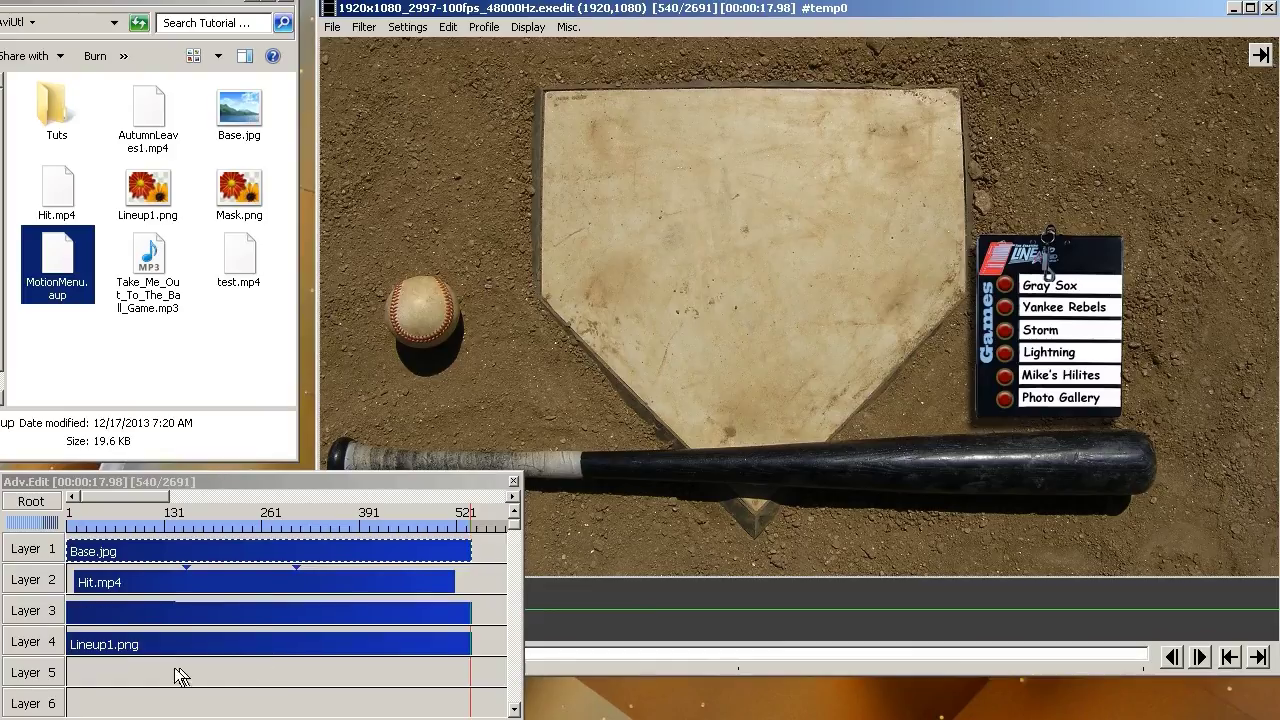
pyautogui.click(82, 673)
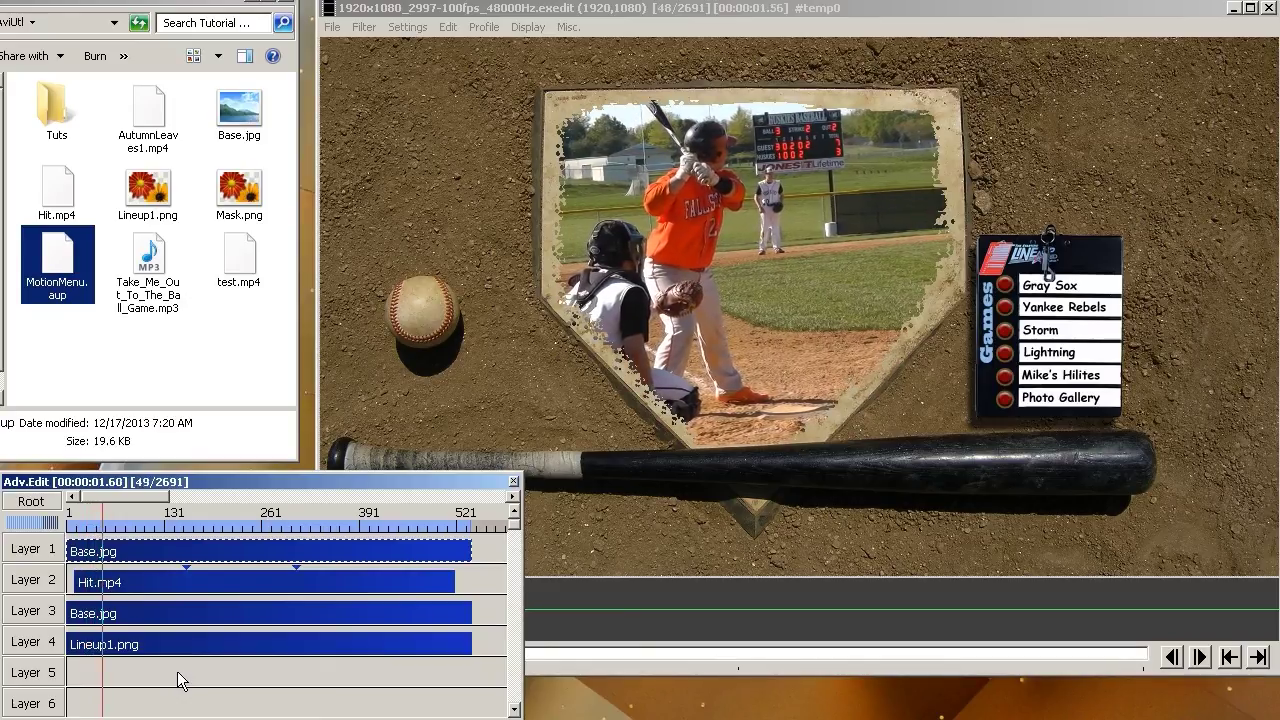
pyautogui.click(432, 669)
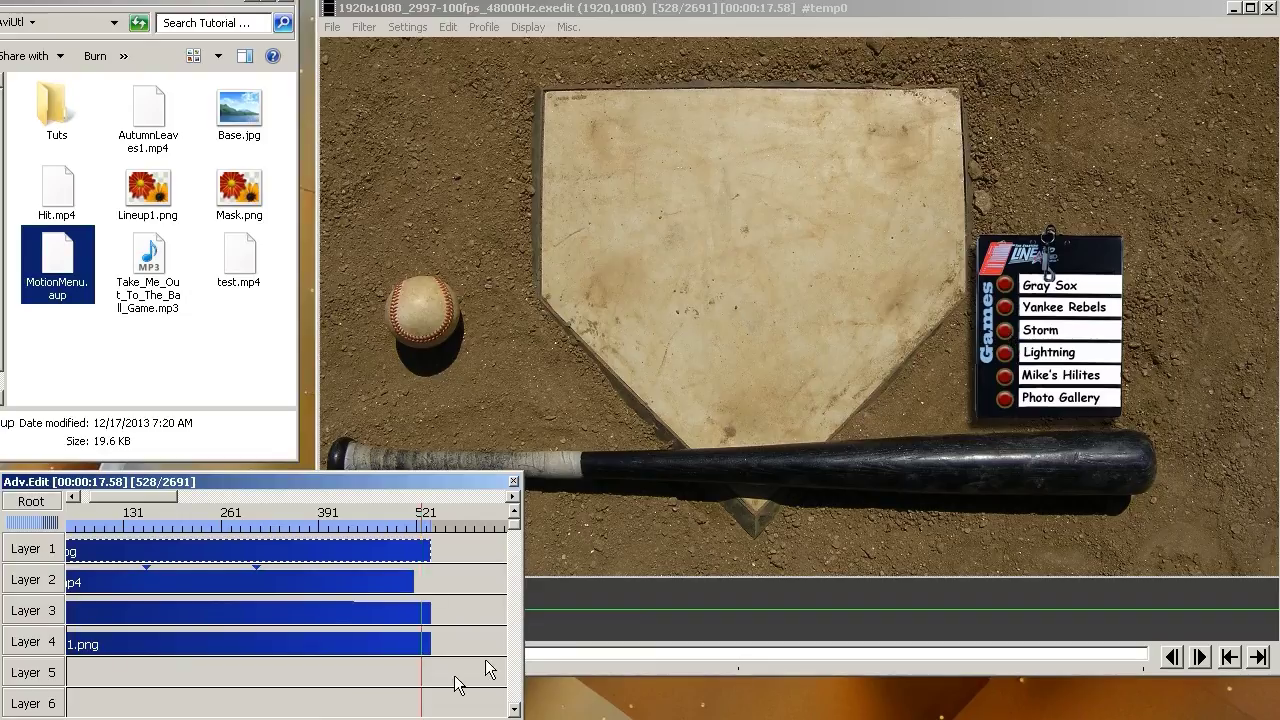
# Delete the Lineup1.png card clip from Layer 4.
pyautogui.click(406, 690)
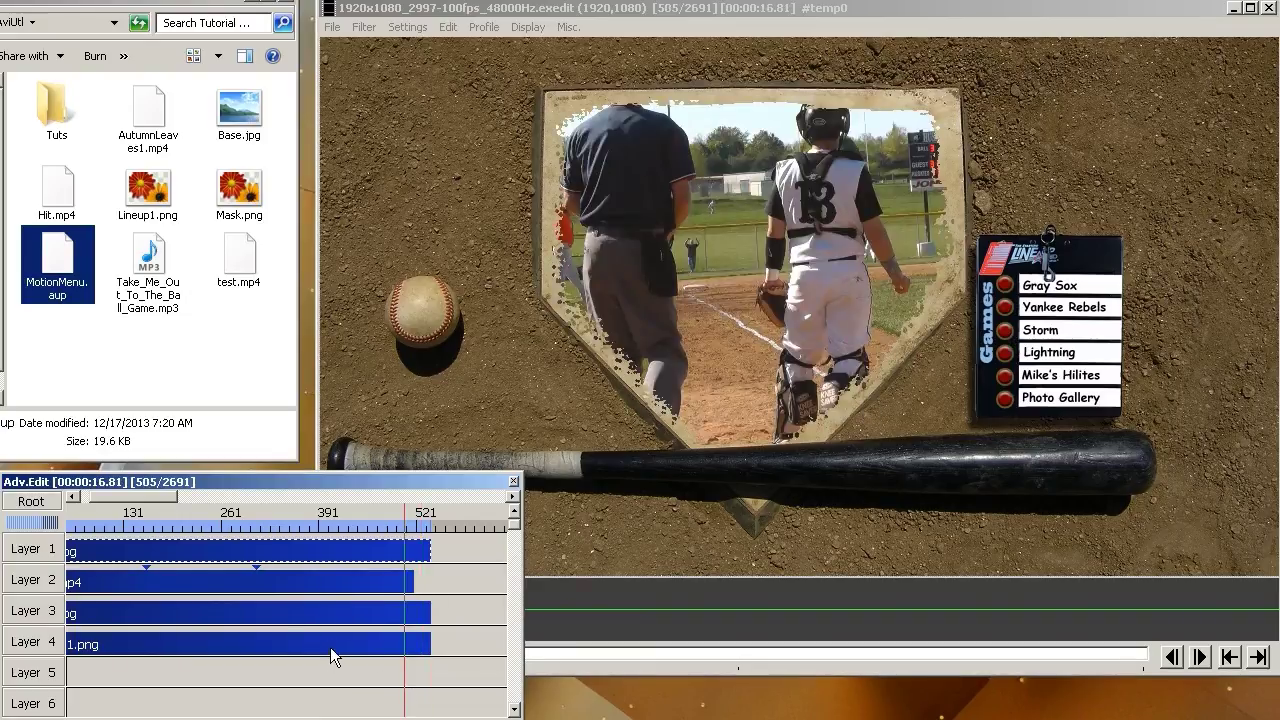
pyautogui.click(330, 647)
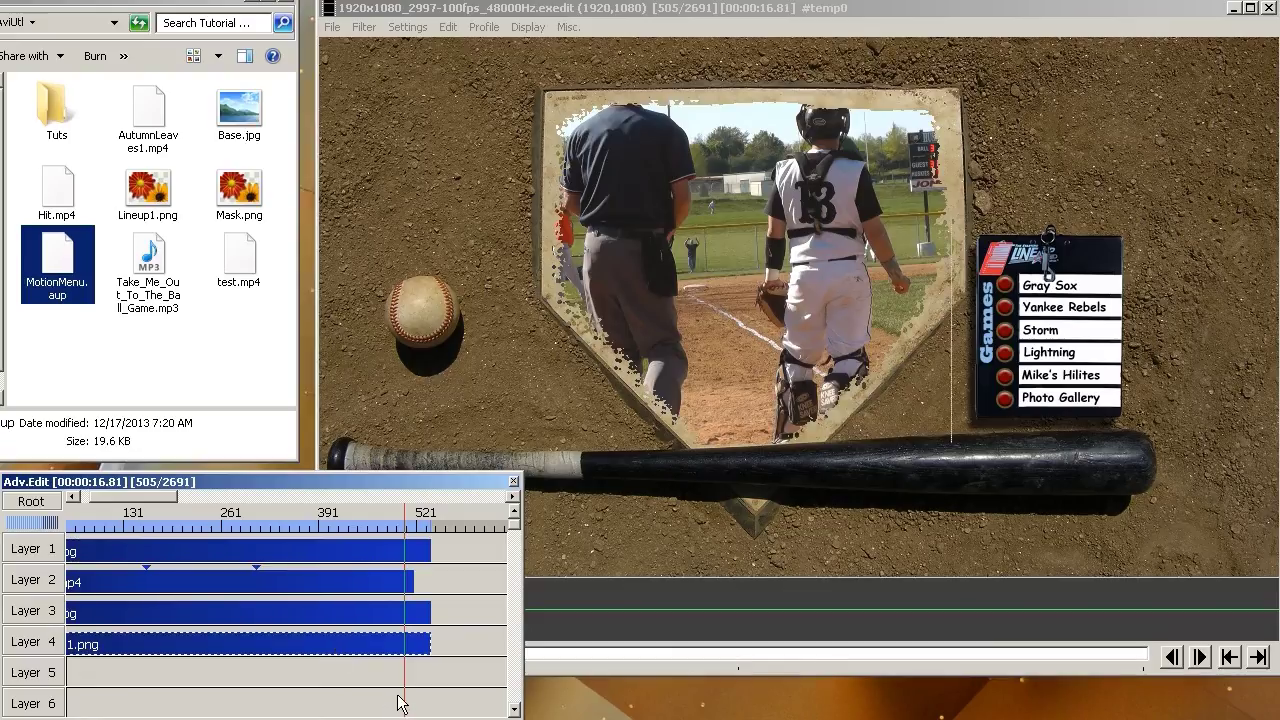
pyautogui.press('Delete')
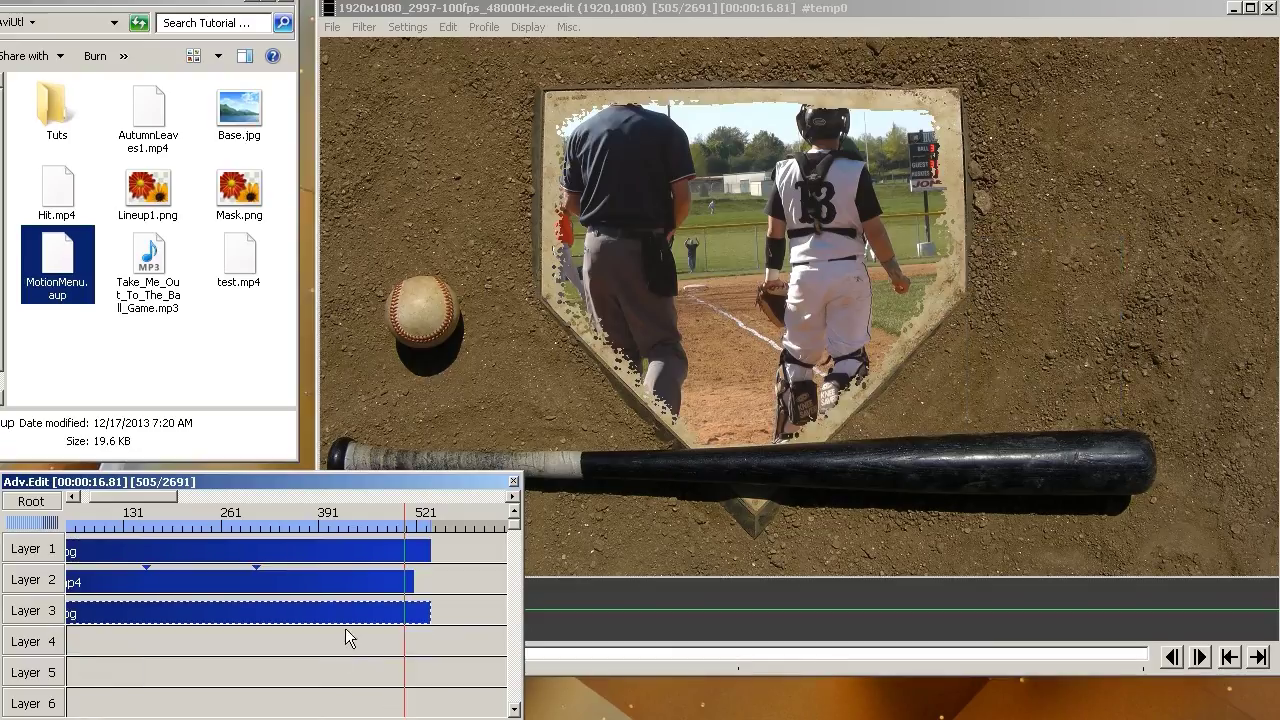
# Box-select the remaining clips on Layers 1–3 and delete them.
pyautogui.click(377, 558)
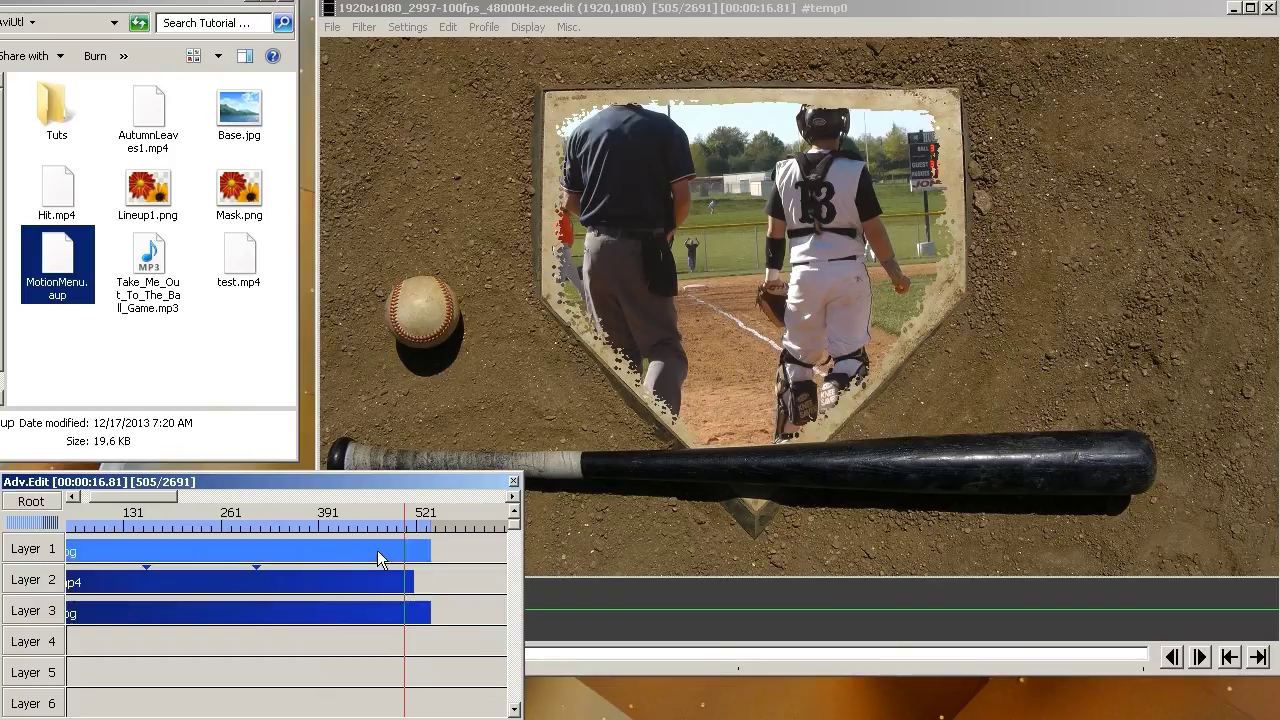
pyautogui.keyDown('ctrl'); pyautogui.click(382, 579); pyautogui.keyUp('ctrl')
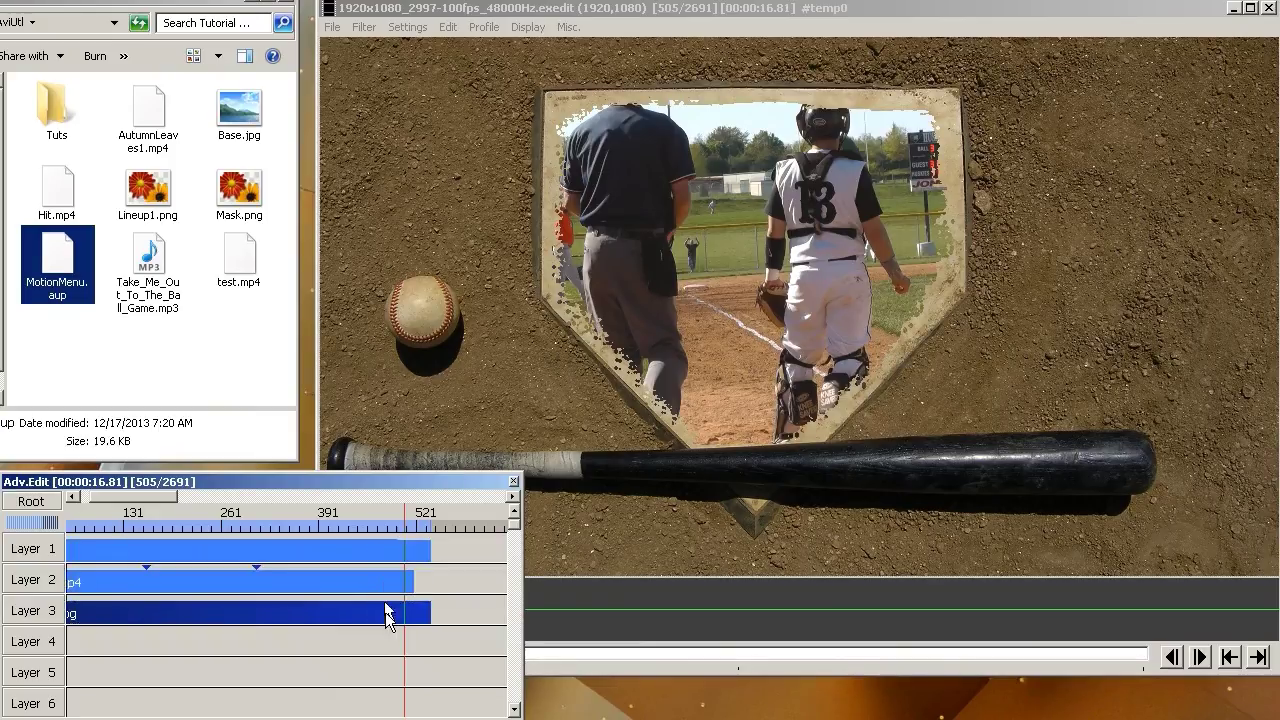
pyautogui.click(385, 622)
pyautogui.click(375, 675)
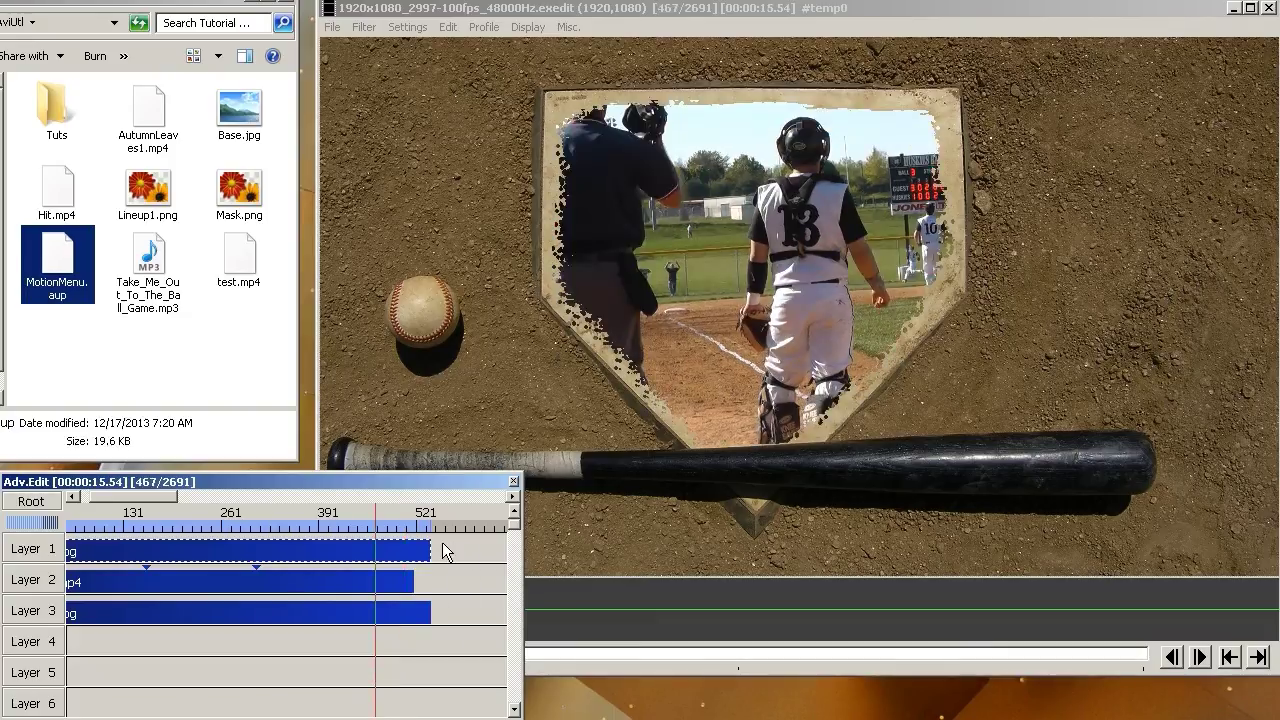
pyautogui.moveTo(442, 542); pyautogui.dragTo(348, 632)
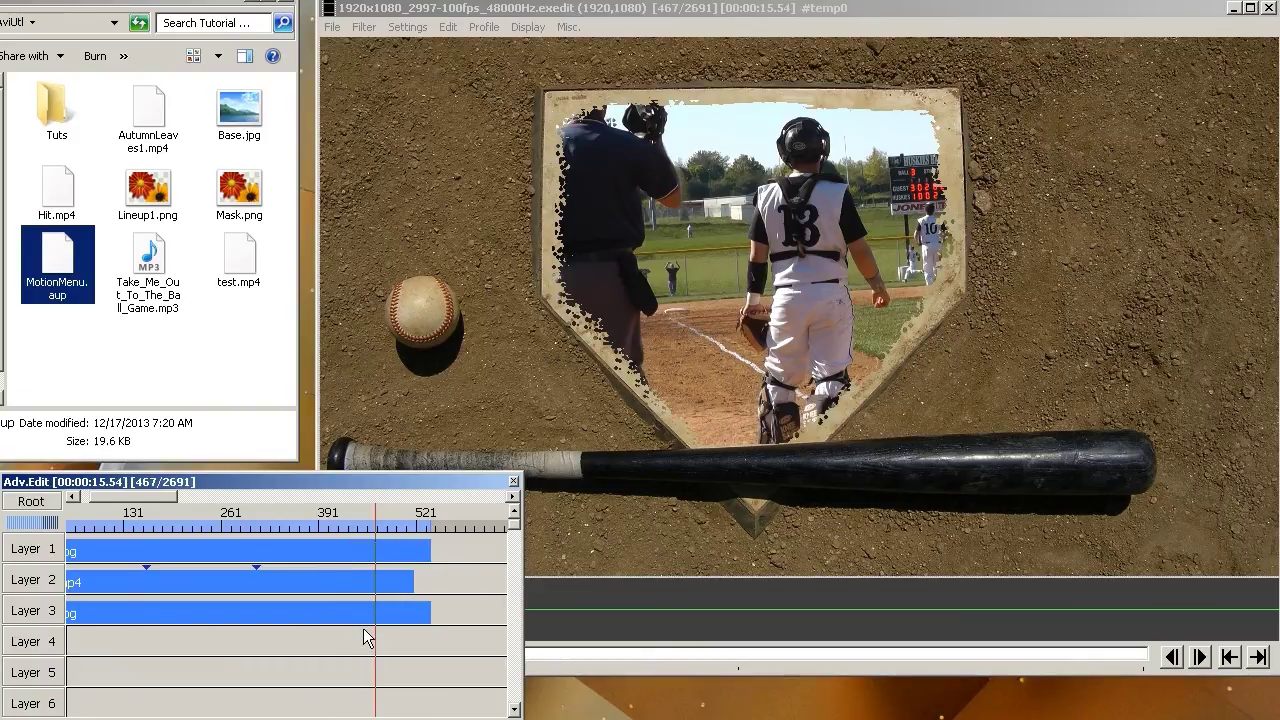
pyautogui.press('Delete')
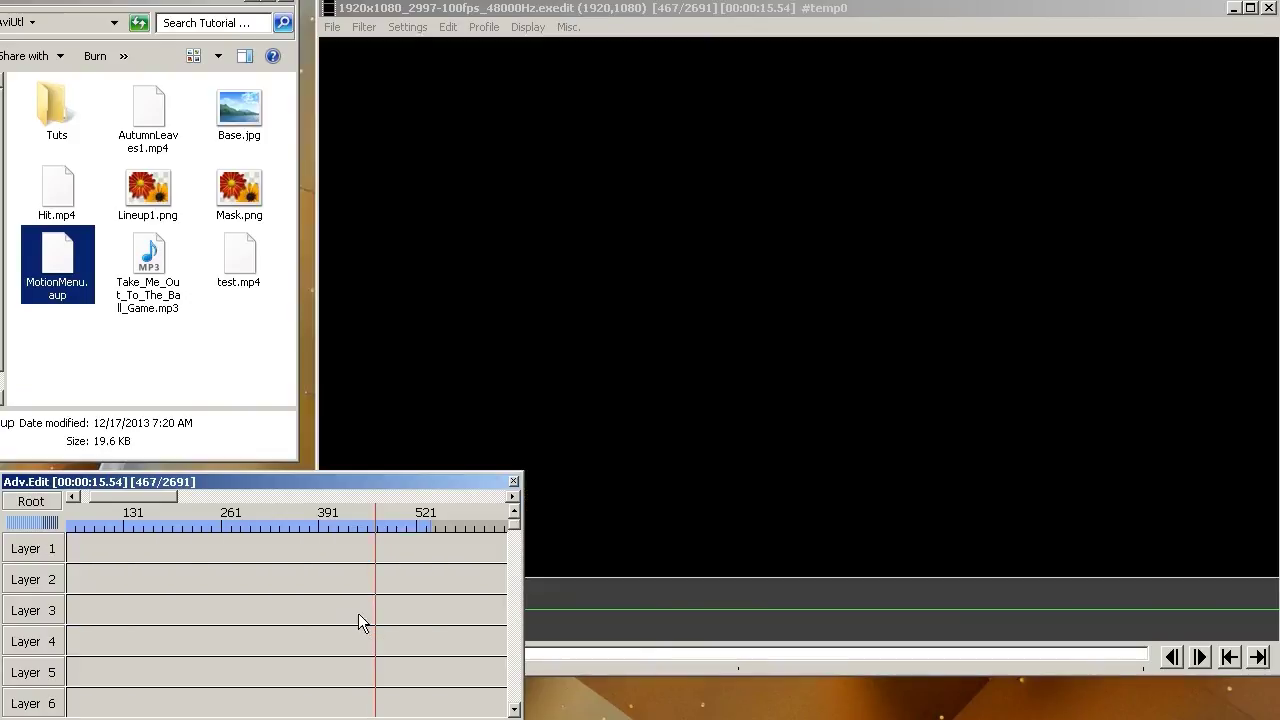
# Close the old project and drop Base.jpg onto Layer 1 to start a 1920×1080, 29.97 fps project.
pyautogui.click(333, 27)
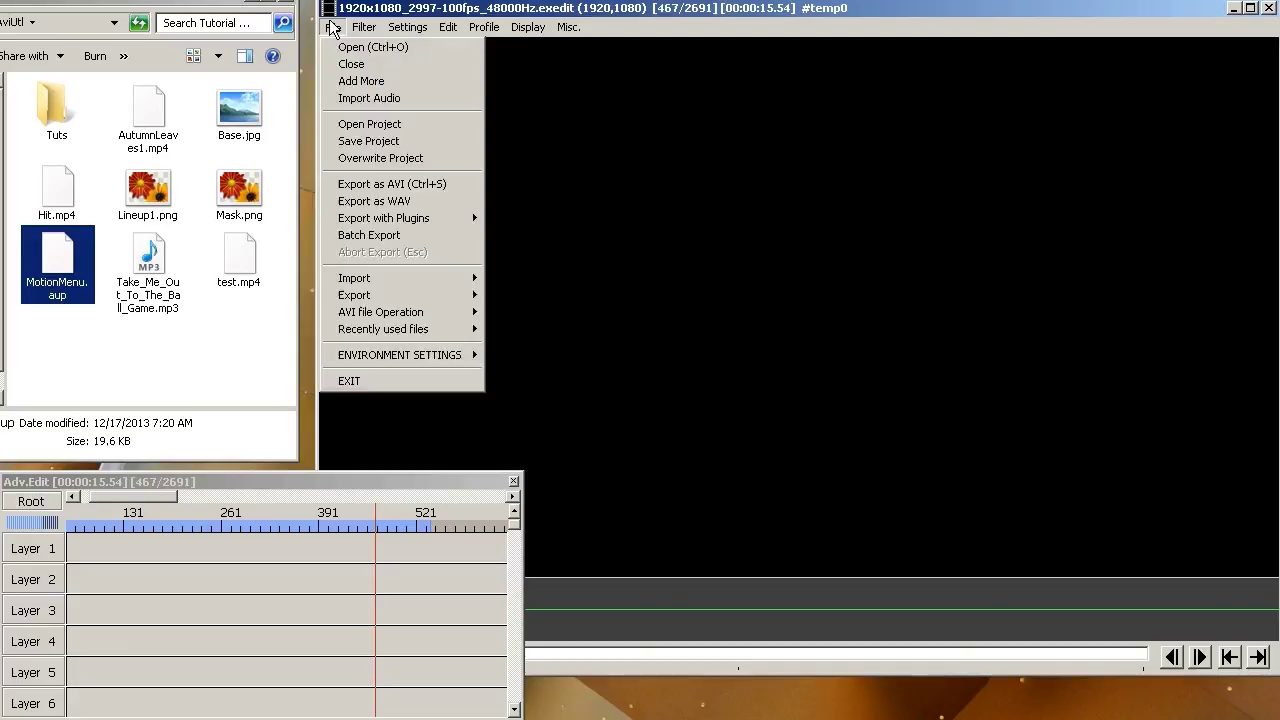
pyautogui.click(338, 68)
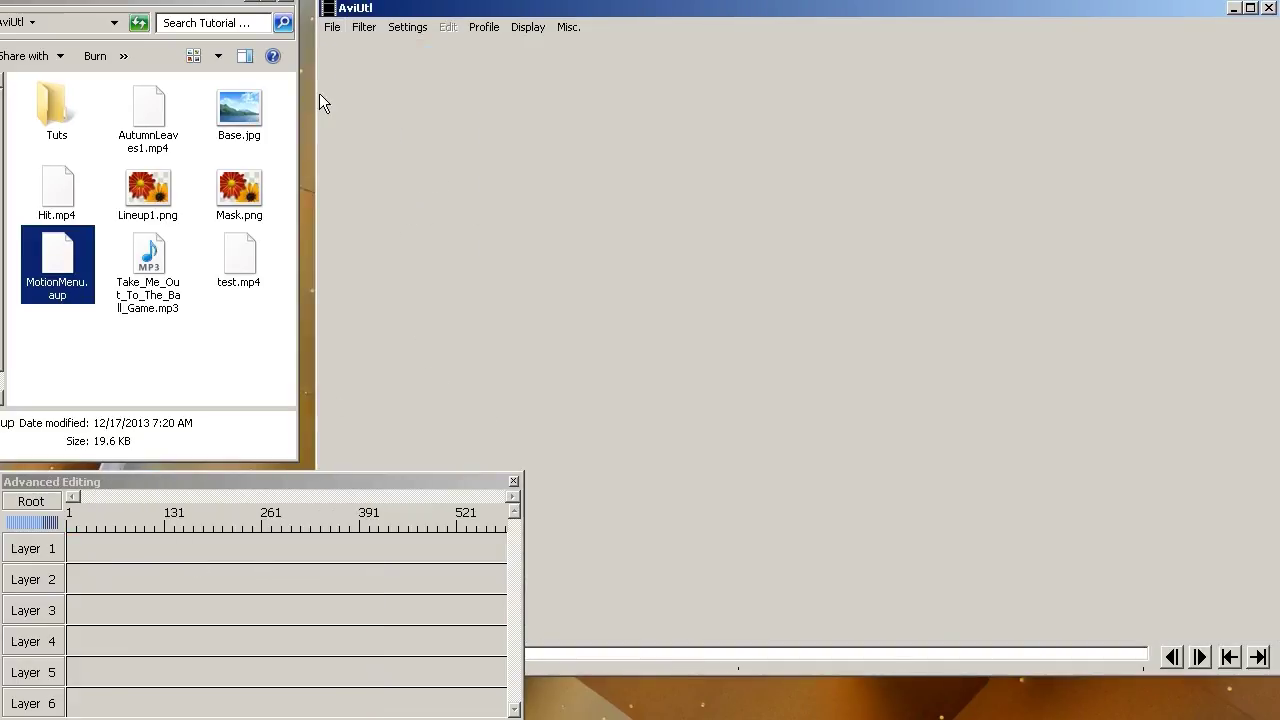
pyautogui.click(238, 118)
pyautogui.moveTo(238, 118); pyautogui.dragTo(124, 550)
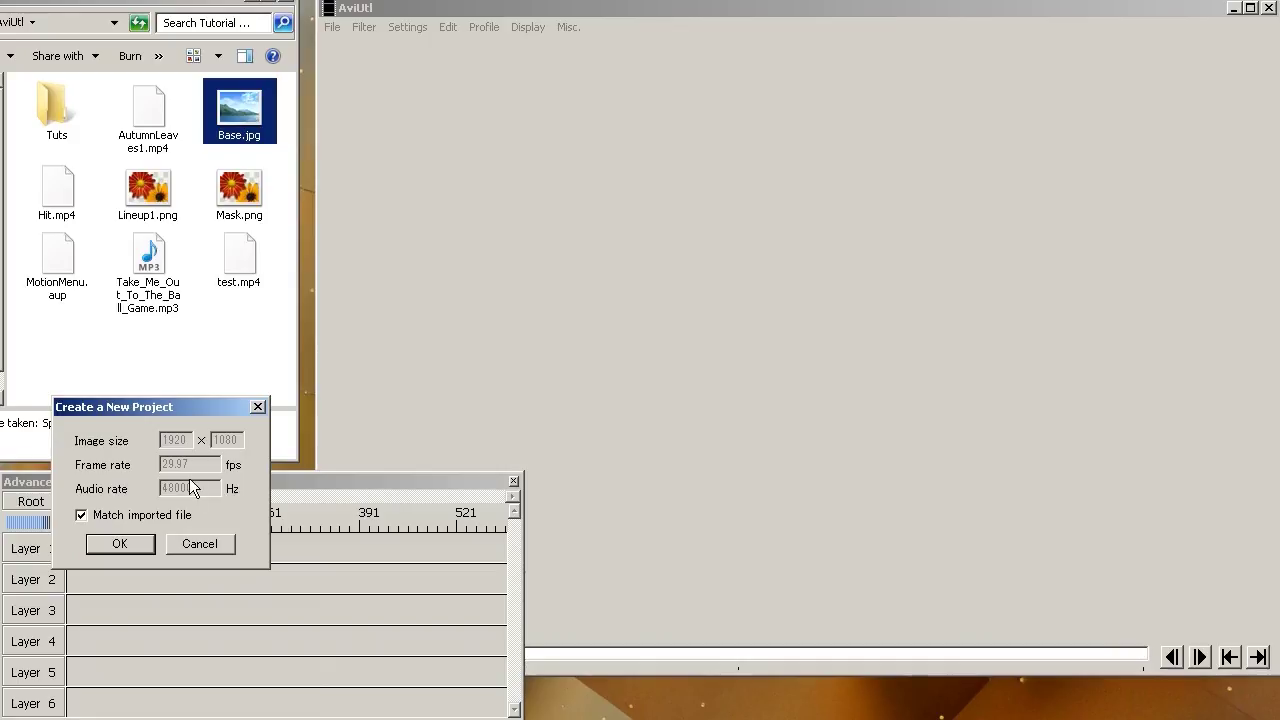
# Accept the matched project settings, then stretch the Layer 1 Base.jpg clip to about 469 frames.
pyautogui.click(142, 543)
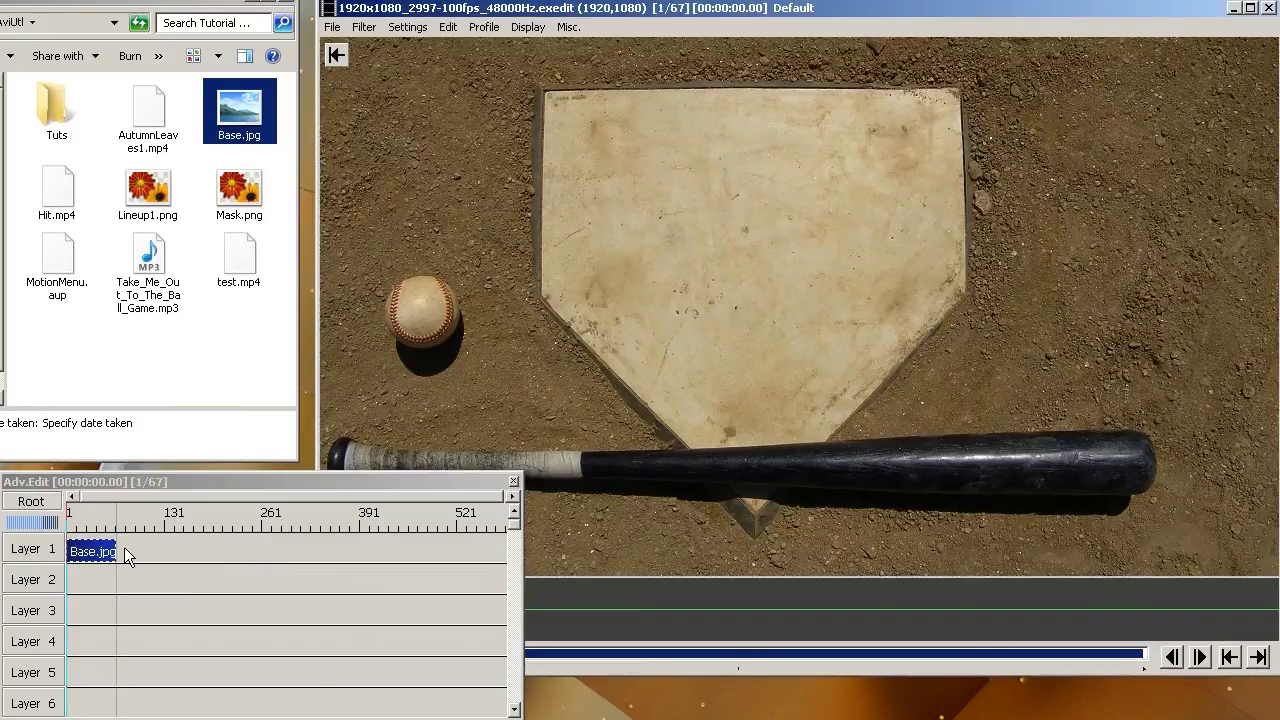
pyautogui.moveTo(117, 550); pyautogui.dragTo(417, 550)
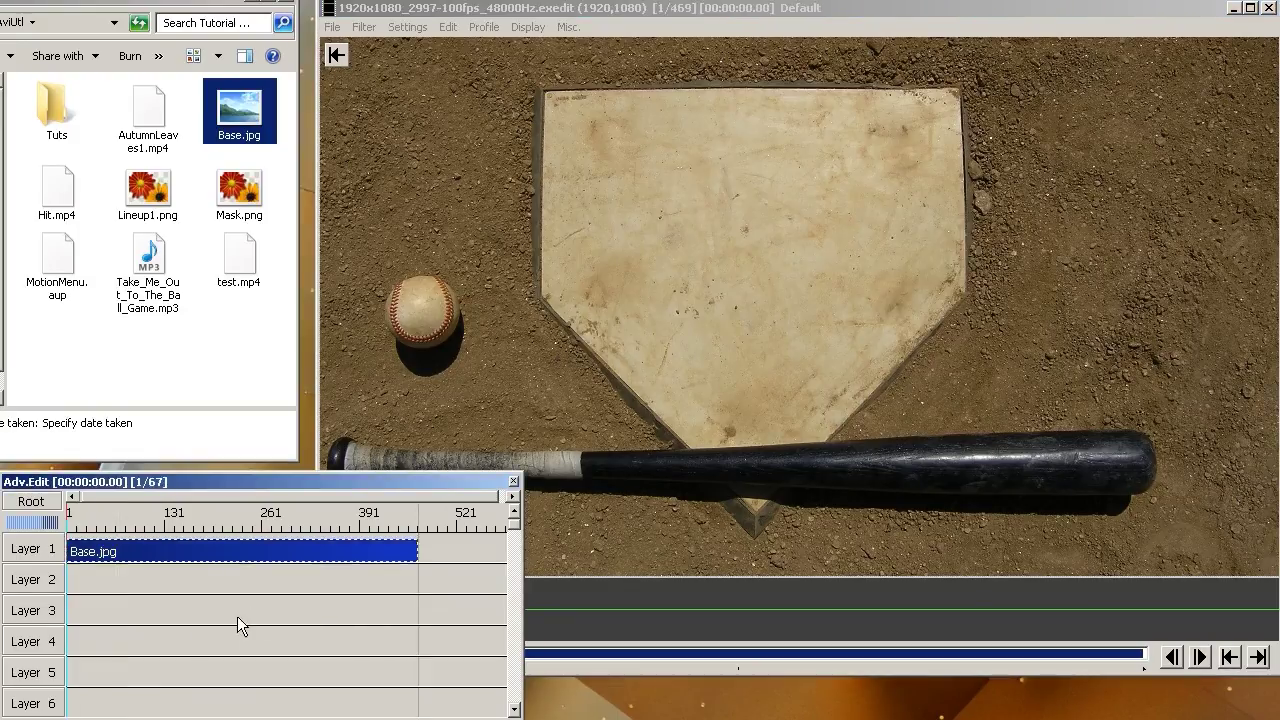
pyautogui.click(26, 548)
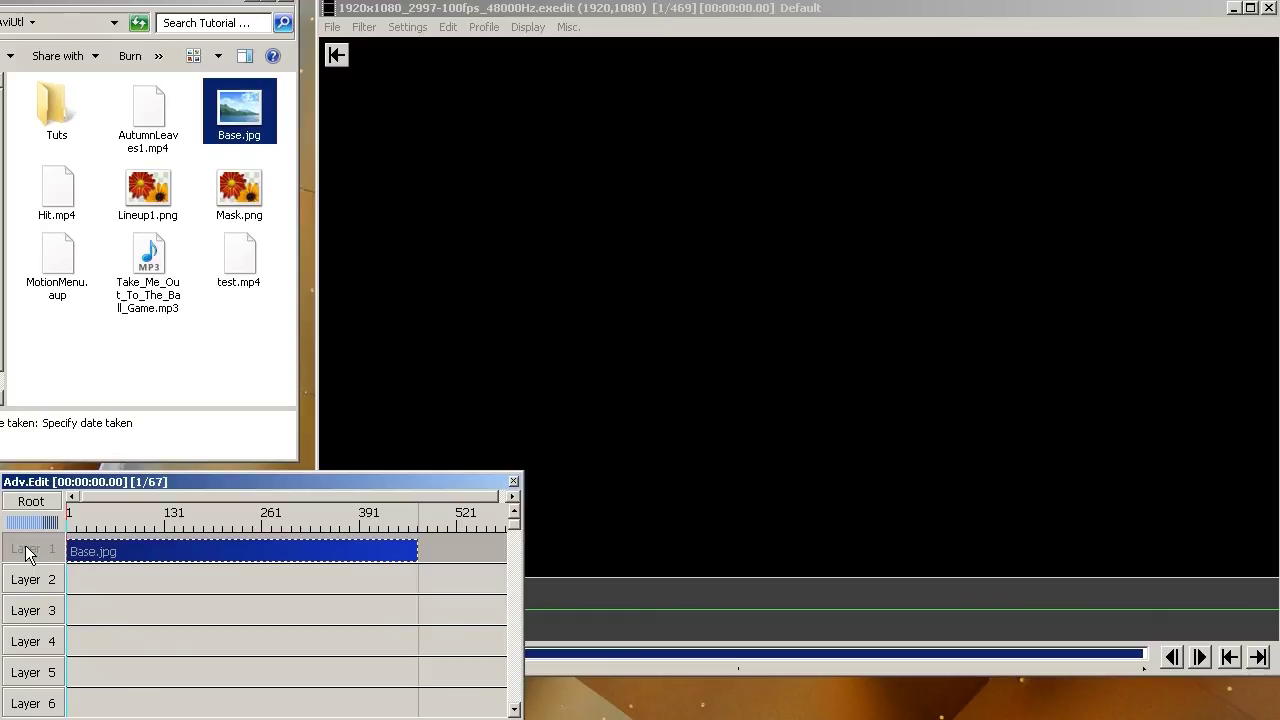
pyautogui.click(26, 550)
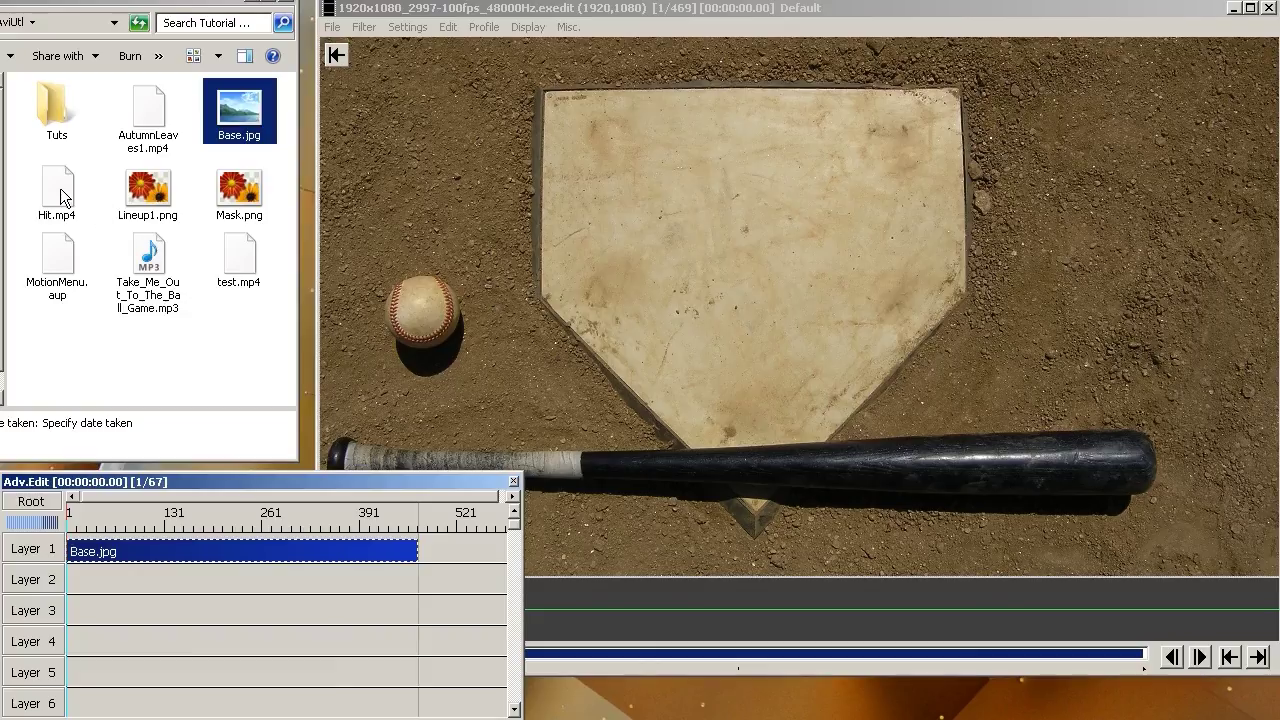
# Put Hit.mp4 near the start of Layer 2 and Base.jpg on Layer 3, ending both Base.jpg clips together.
pyautogui.moveTo(60, 196); pyautogui.dragTo(108, 588)
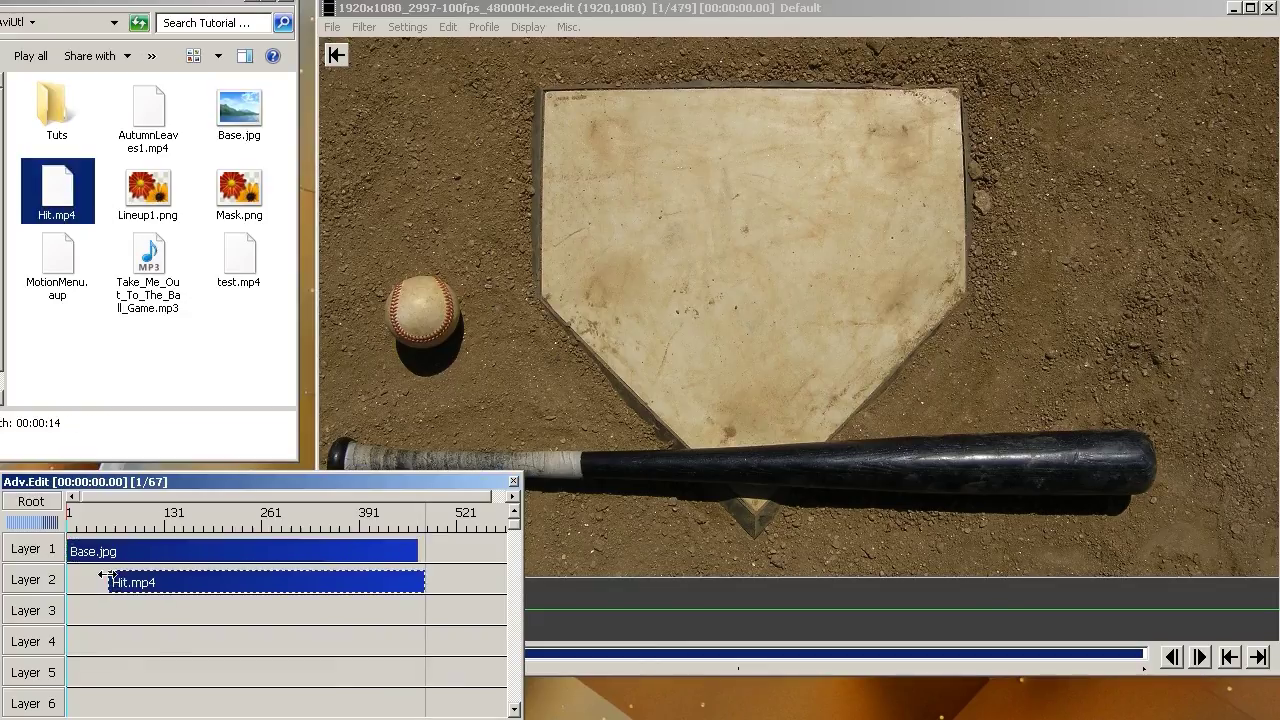
pyautogui.moveTo(195, 582); pyautogui.dragTo(150, 585)
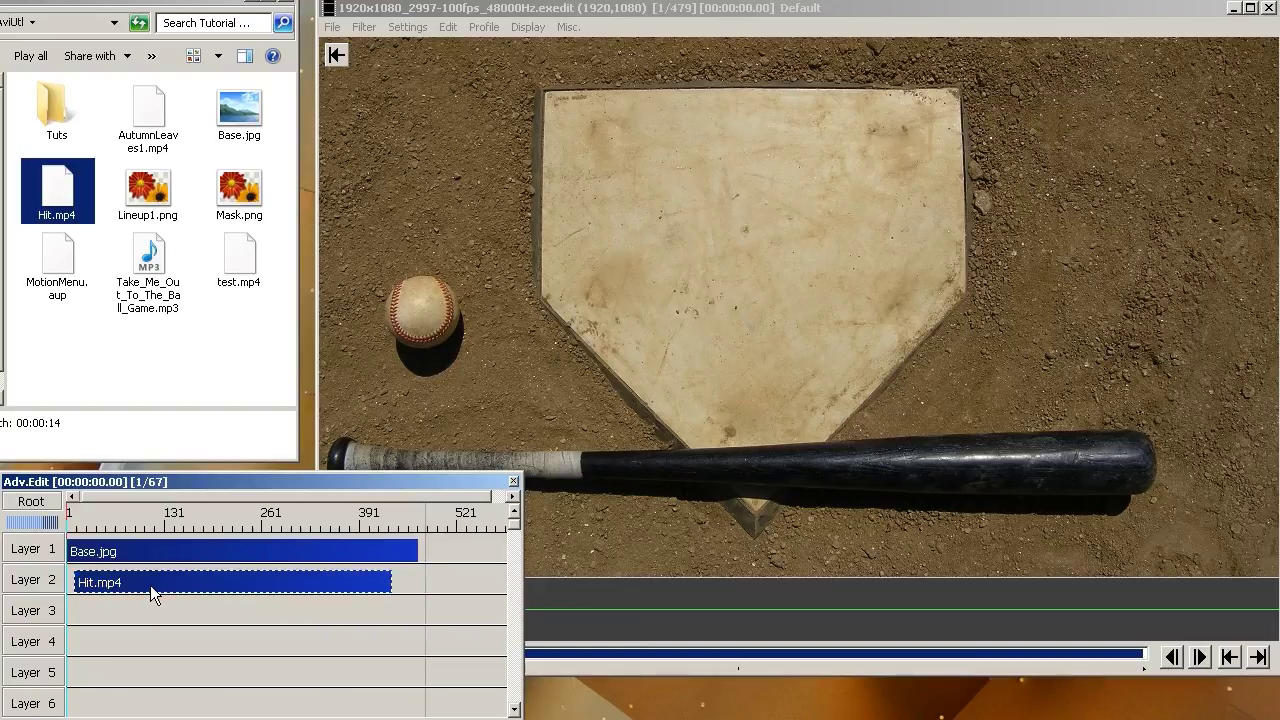
pyautogui.click(85, 613)
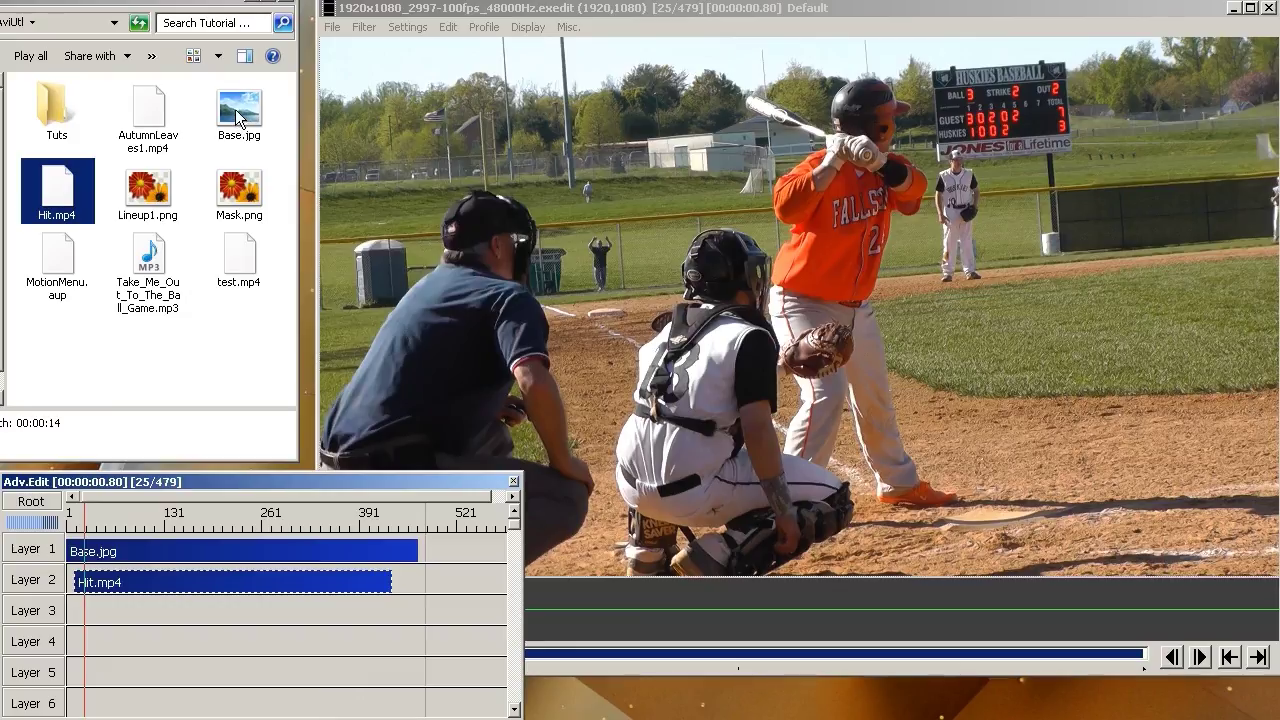
pyautogui.moveTo(238, 118); pyautogui.dragTo(425, 614)
pyautogui.moveTo(418, 551); pyautogui.dragTo(426, 551)
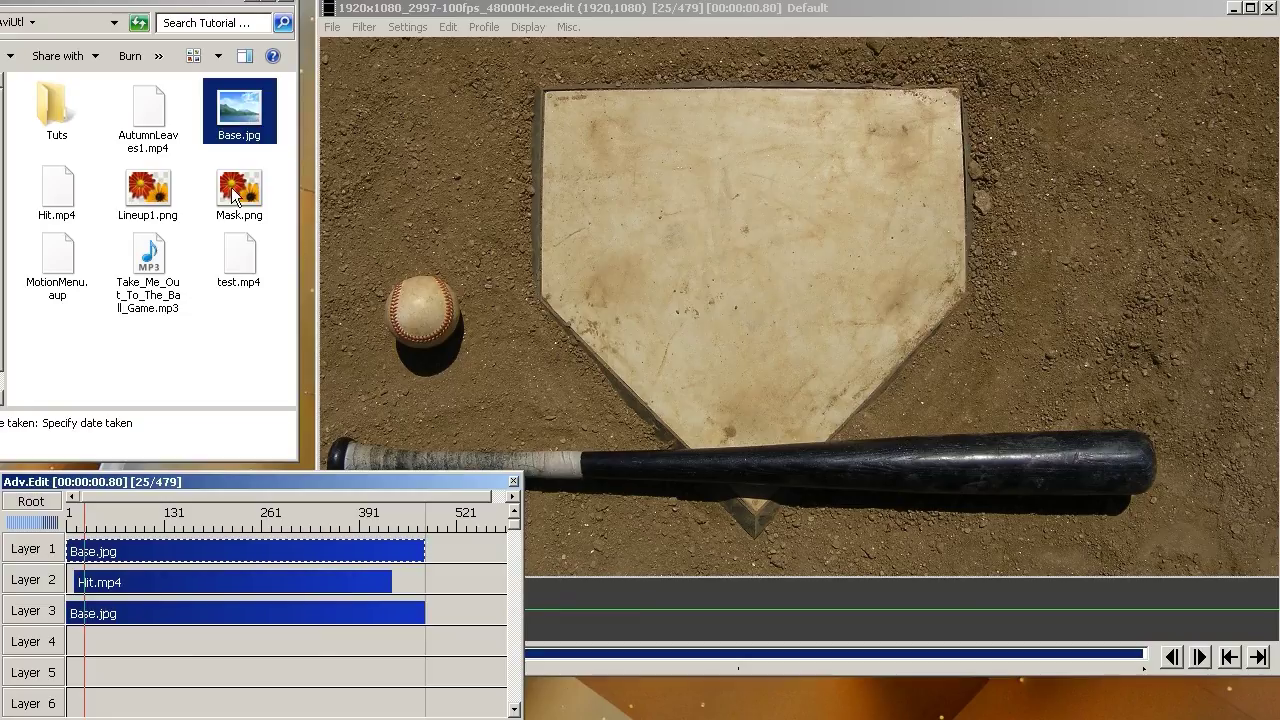
# Place Mask.png on Layer 4 and hide Layers 3, 2 and 1 to inspect the mask alone.
pyautogui.moveTo(235, 195); pyautogui.dragTo(87, 648)
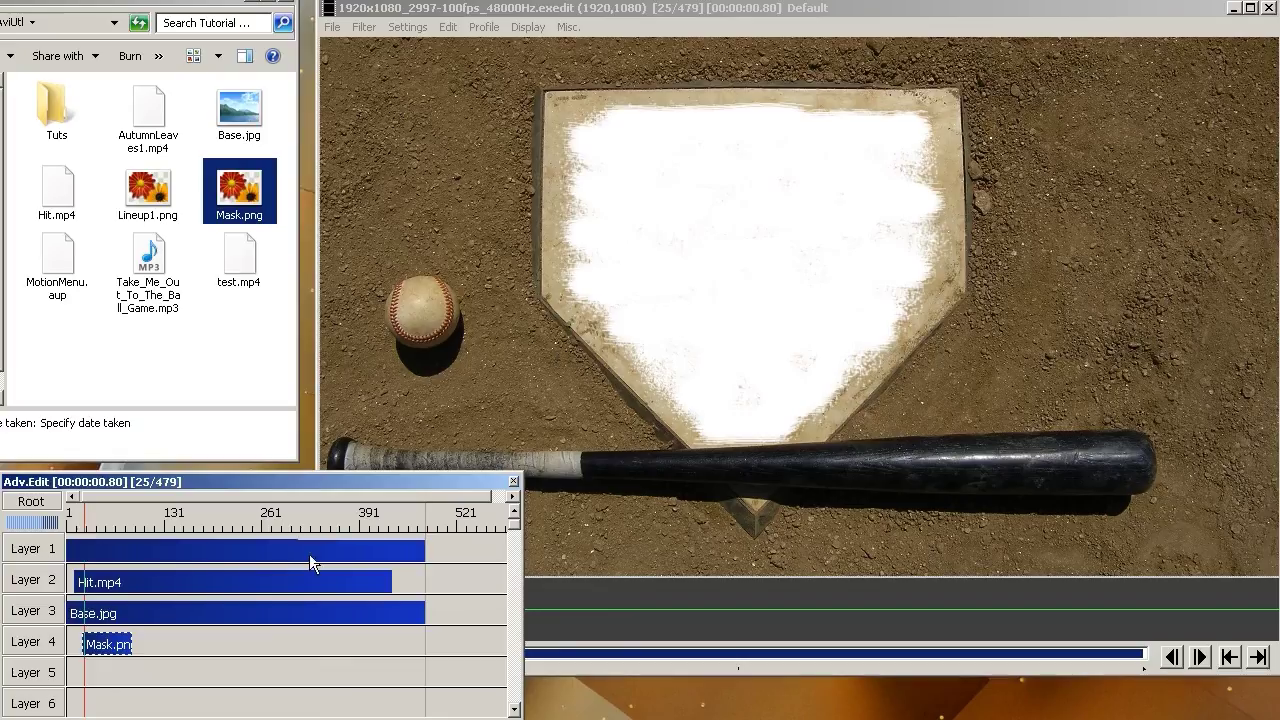
pyautogui.click(48, 611)
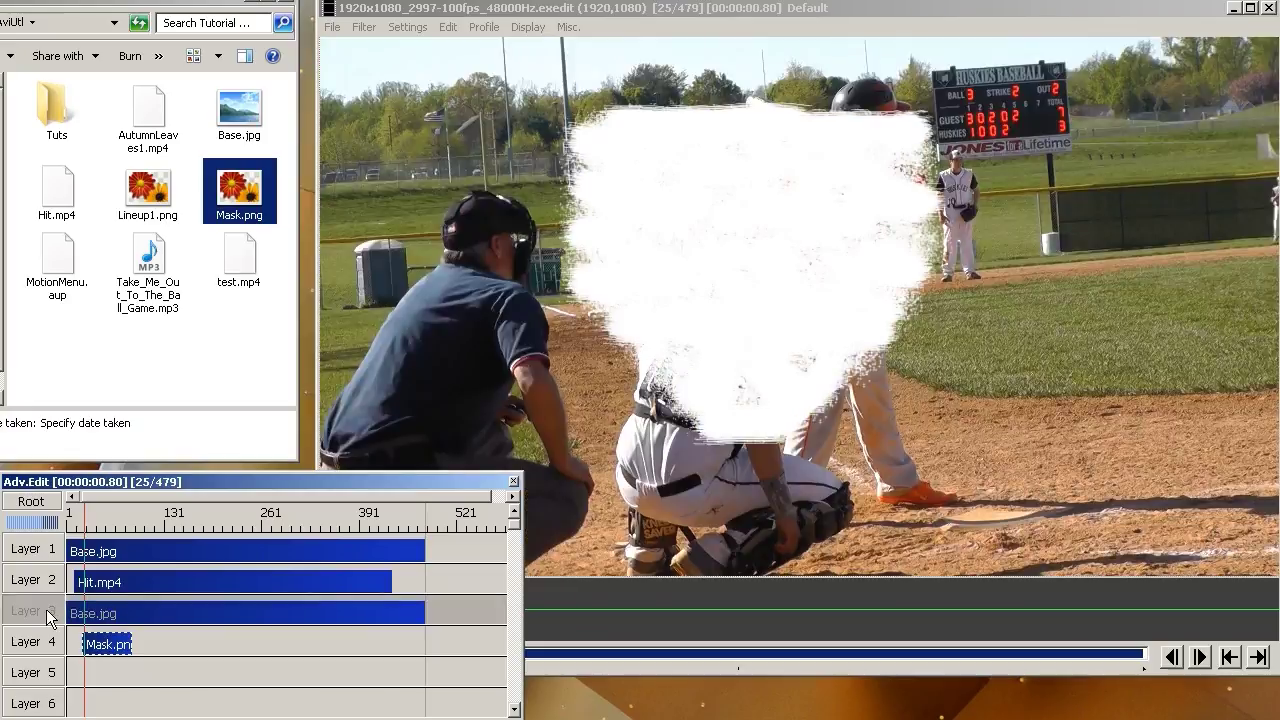
pyautogui.click(44, 584)
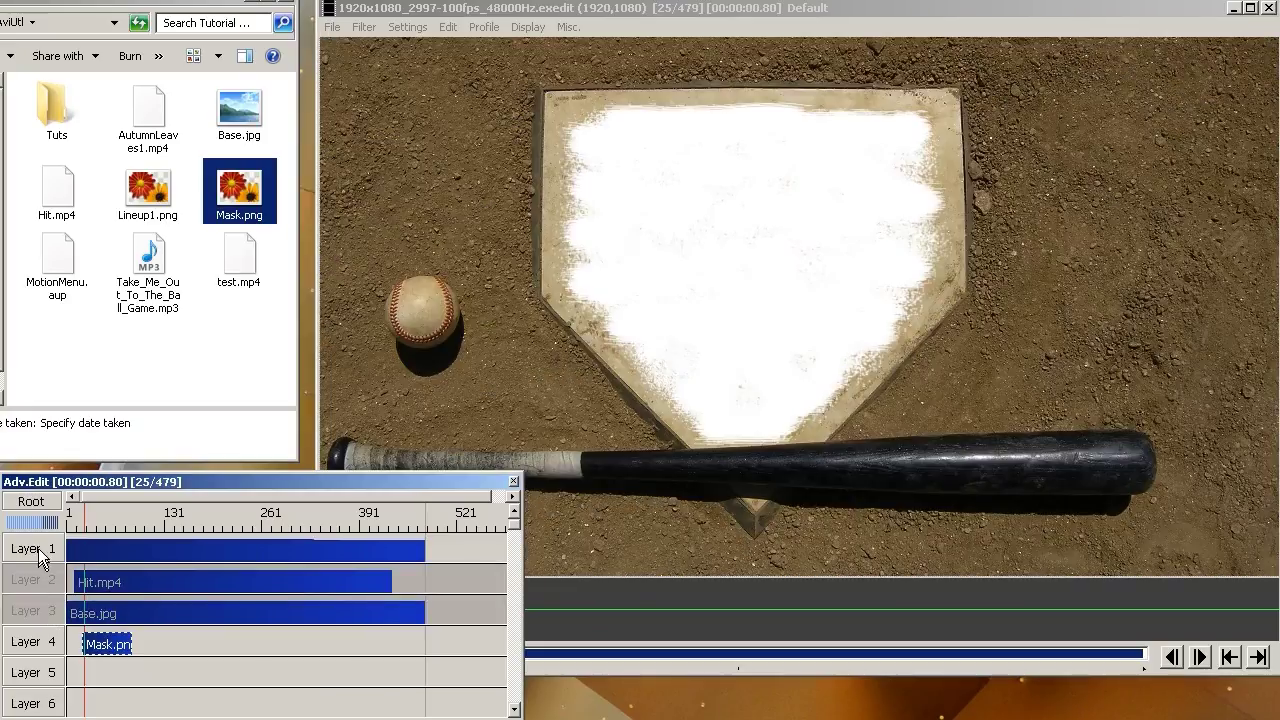
pyautogui.click(44, 549)
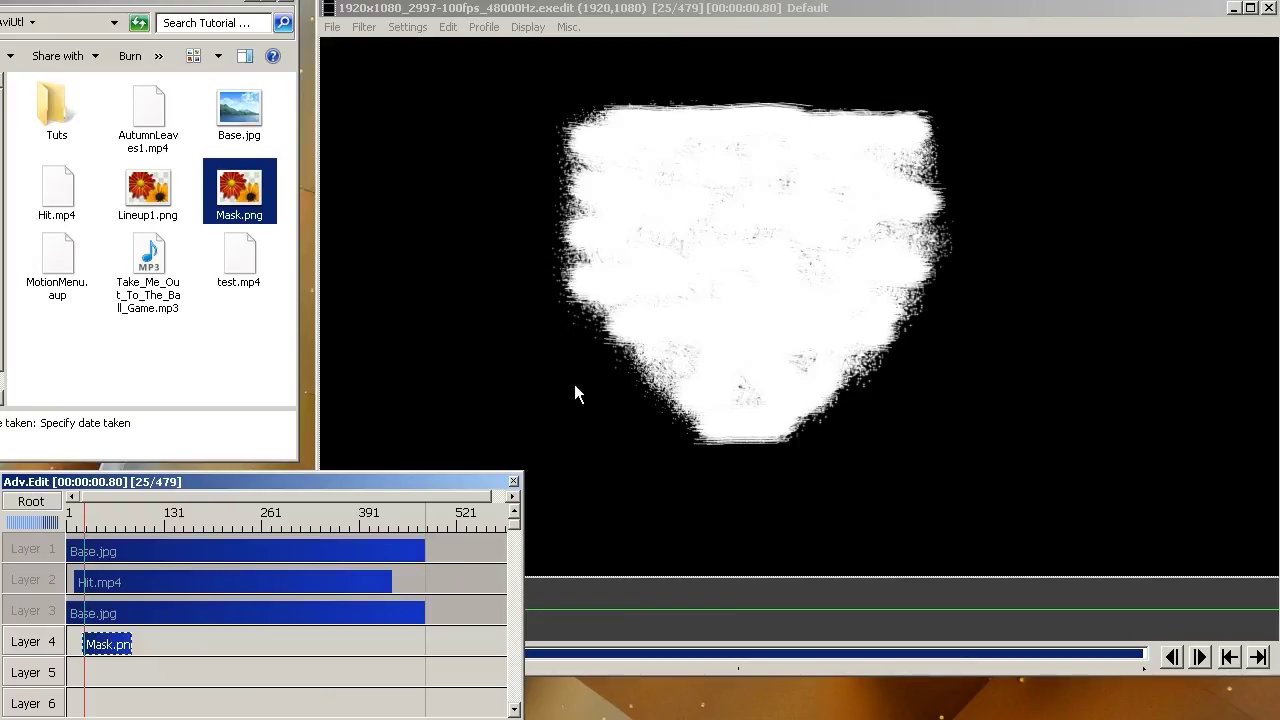
# Turn Layers 3, 2 and 1 back on so the baseball background shows.
pyautogui.click(25, 612)
pyautogui.click(33, 580)
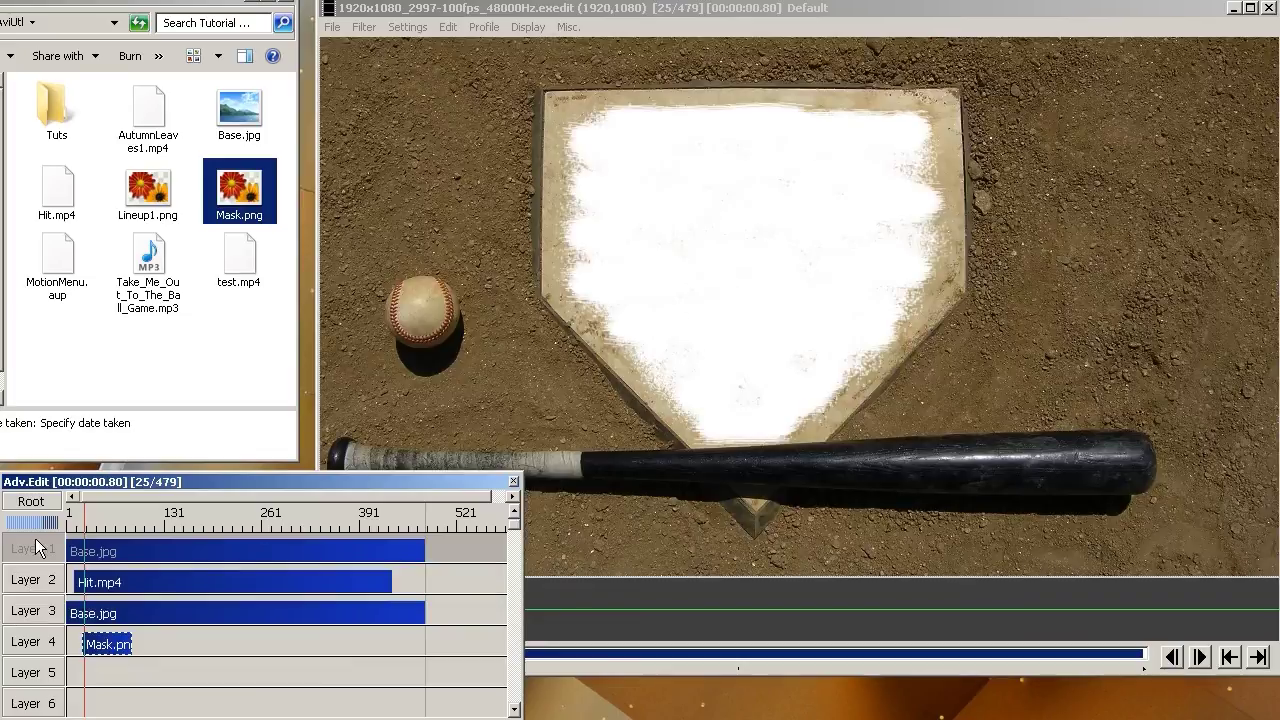
pyautogui.click(35, 548)
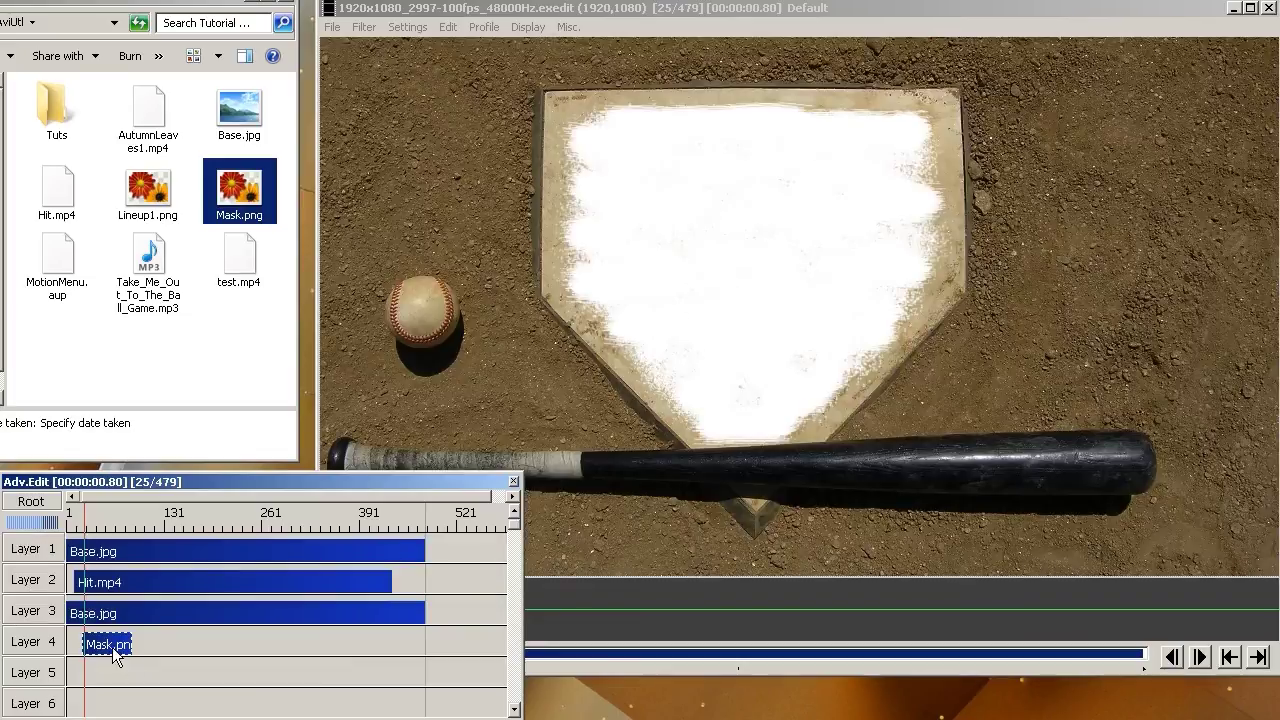
# Delete the Mask.png clip, move the playhead to frame 77, and select the Layer 3 Base.jpg clip.
pyautogui.press('Delete')
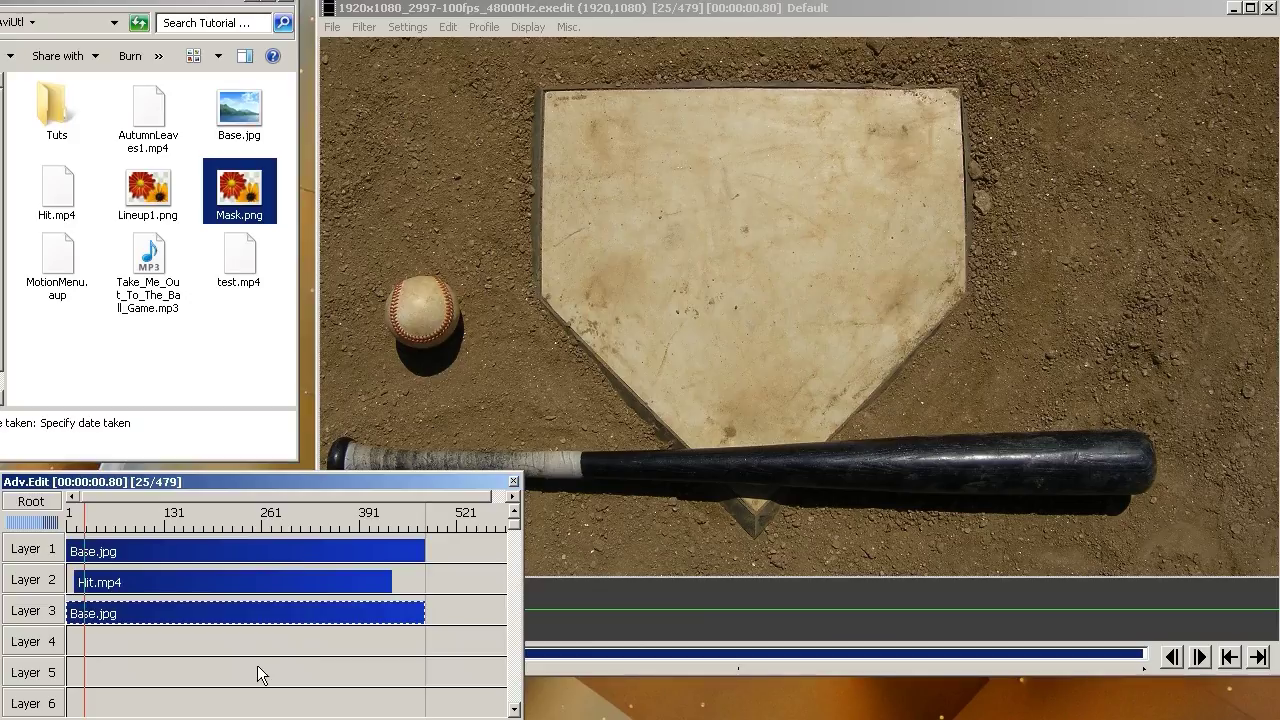
pyautogui.click(123, 640)
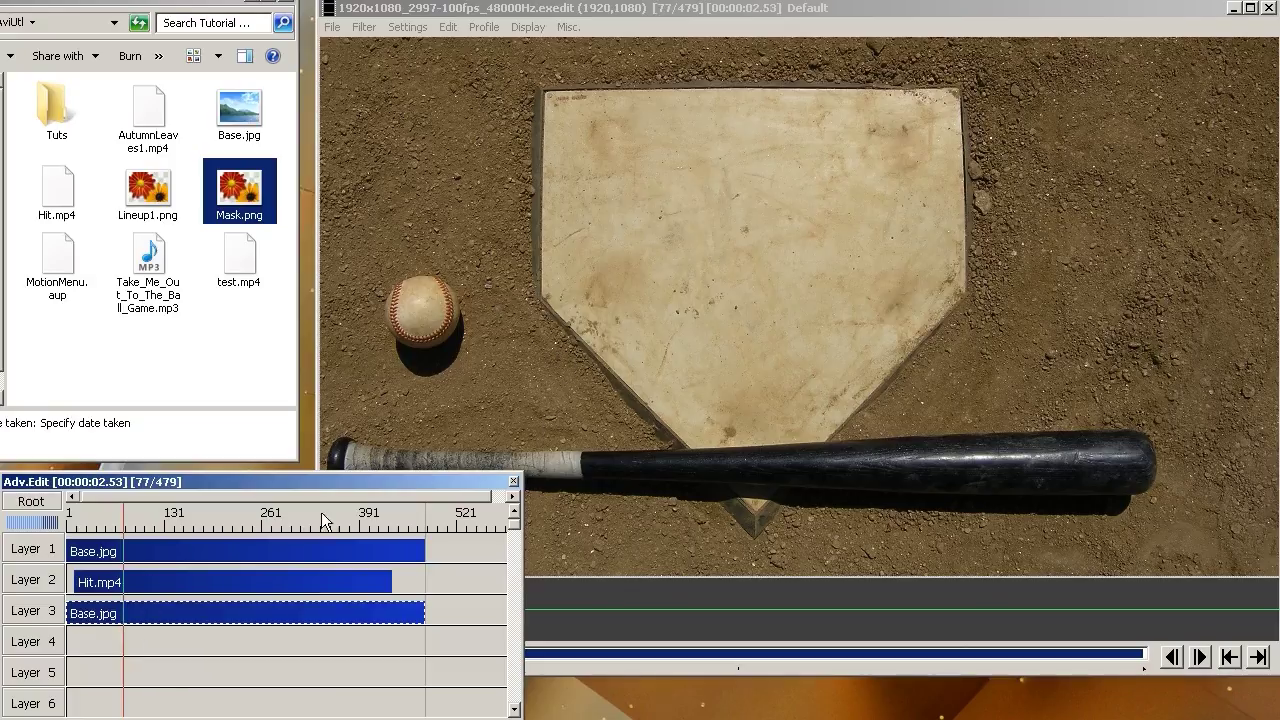
pyautogui.click(181, 609)
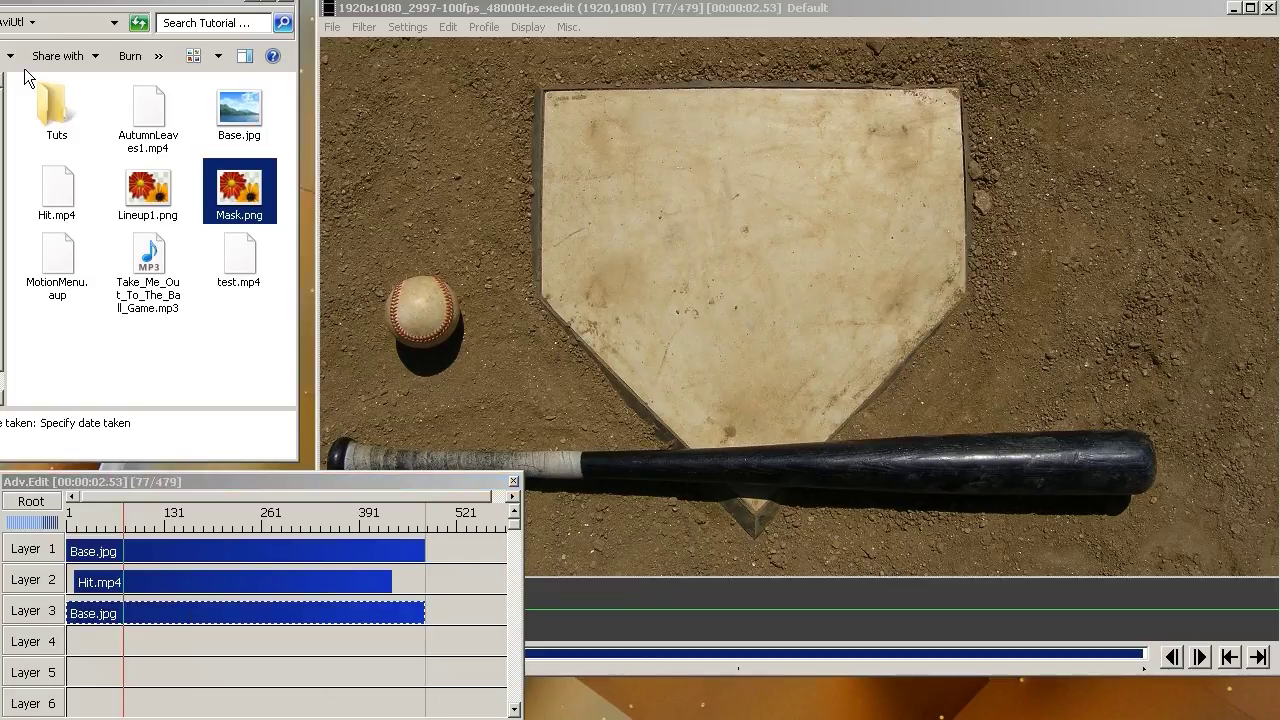
# Add a Mask filter effect (Square, size 100) to the Layer 3 Base.jpg clip.
pyautogui.click(321, 32)
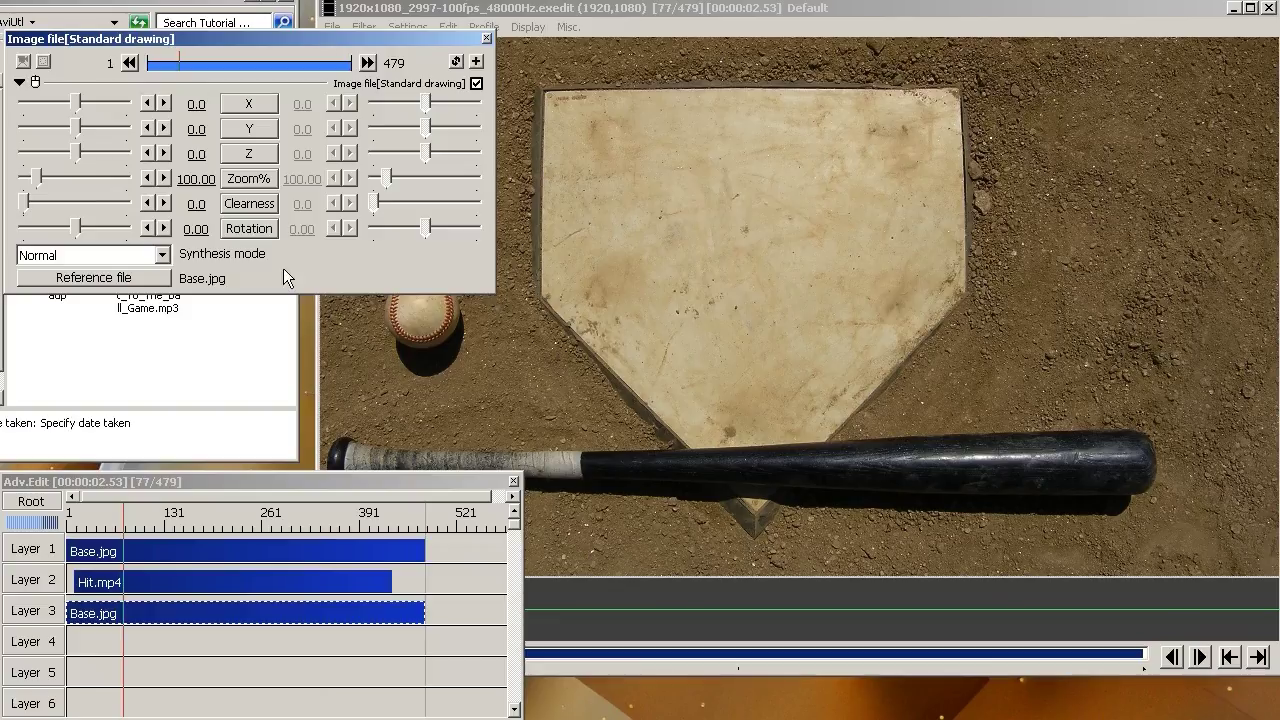
pyautogui.click(476, 61)
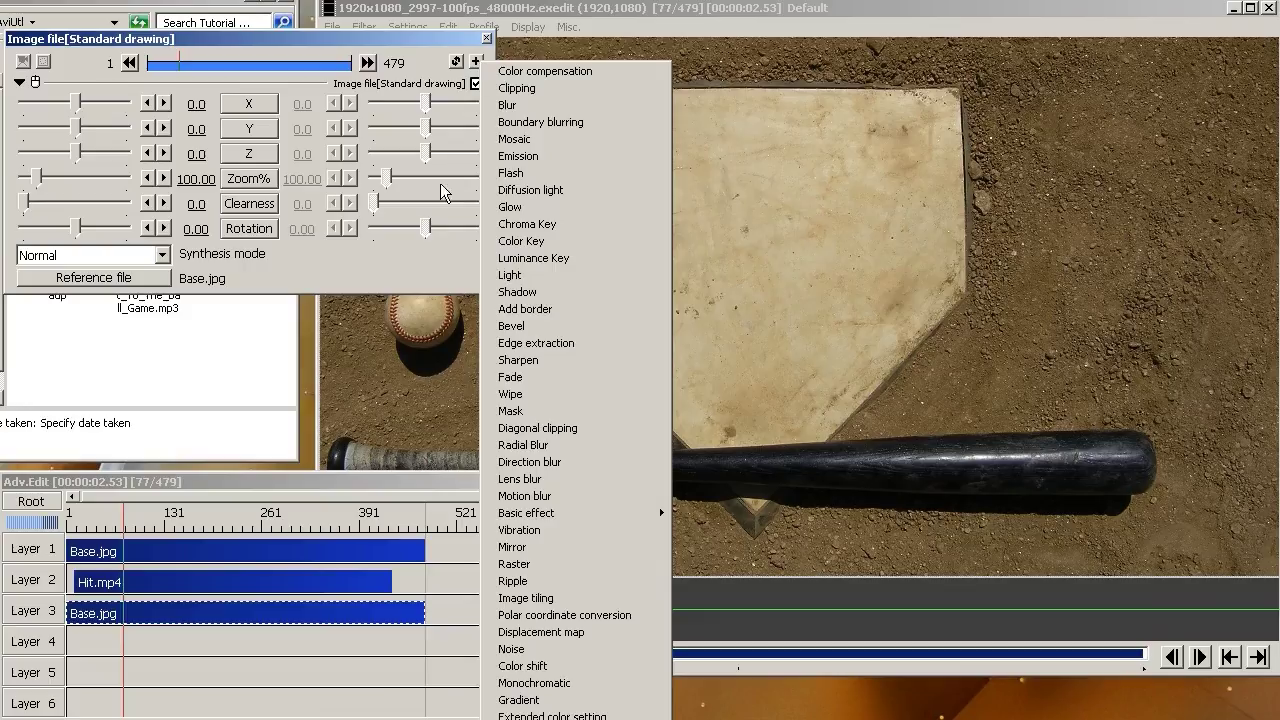
pyautogui.click(456, 272)
pyautogui.rightClick(405, 263)
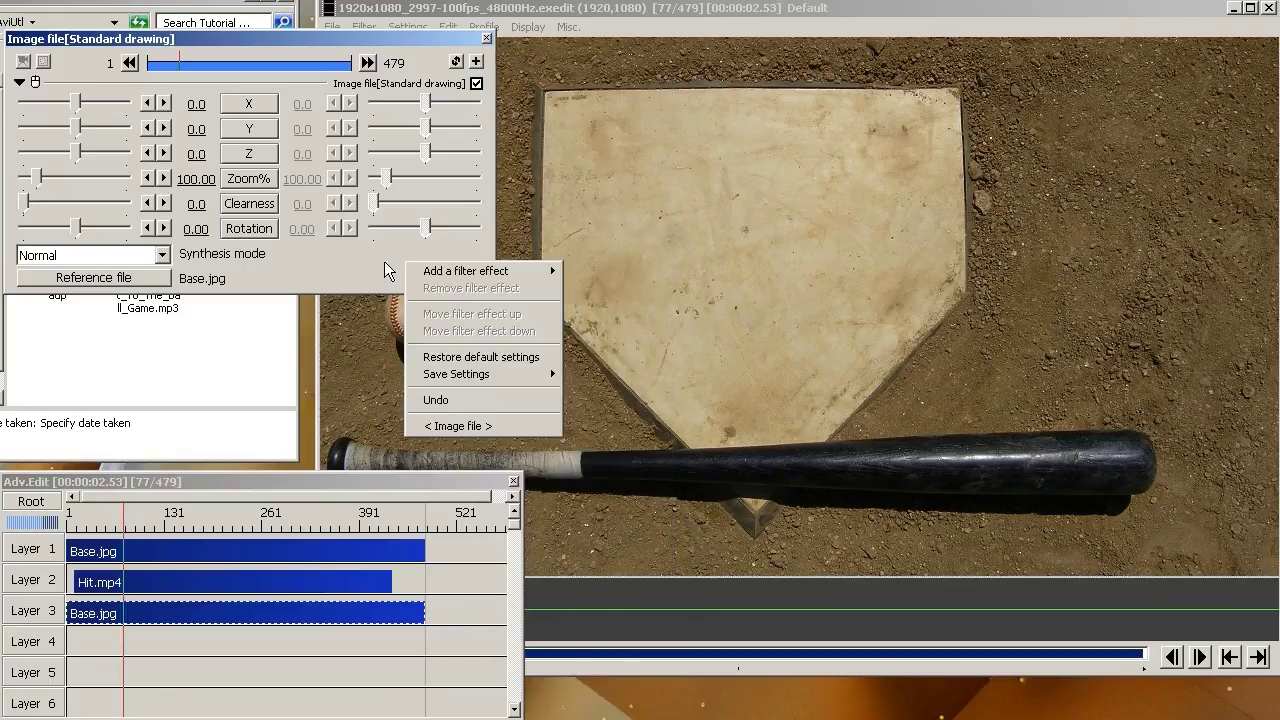
pyautogui.moveTo(467, 273)
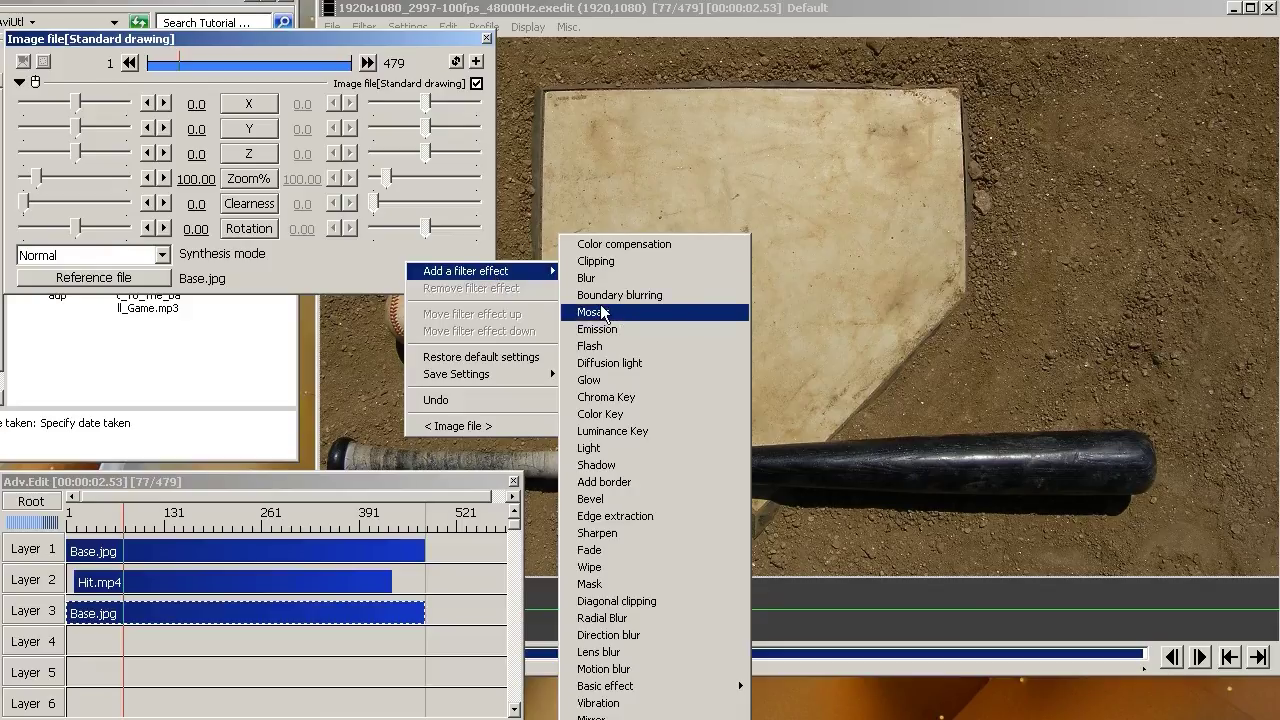
pyautogui.click(595, 585)
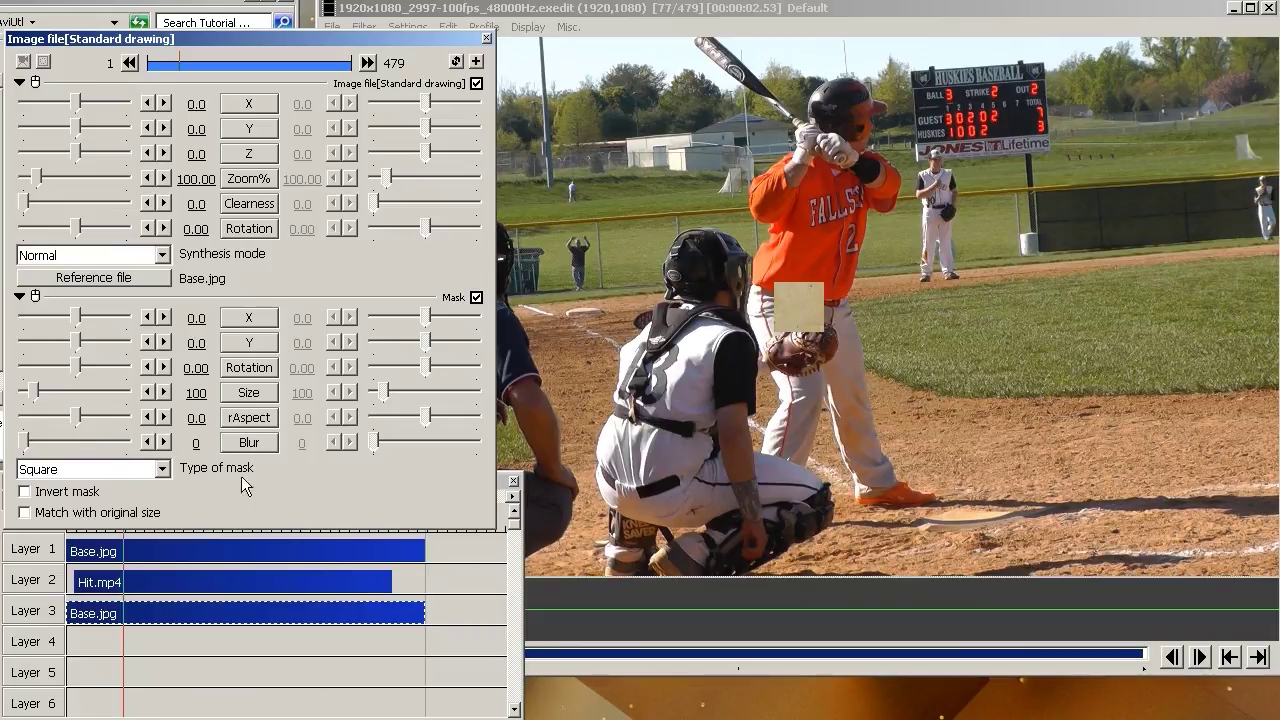
# Make the mask use Mask.png from file, matched to original size and inverted.
pyautogui.click(160, 469)
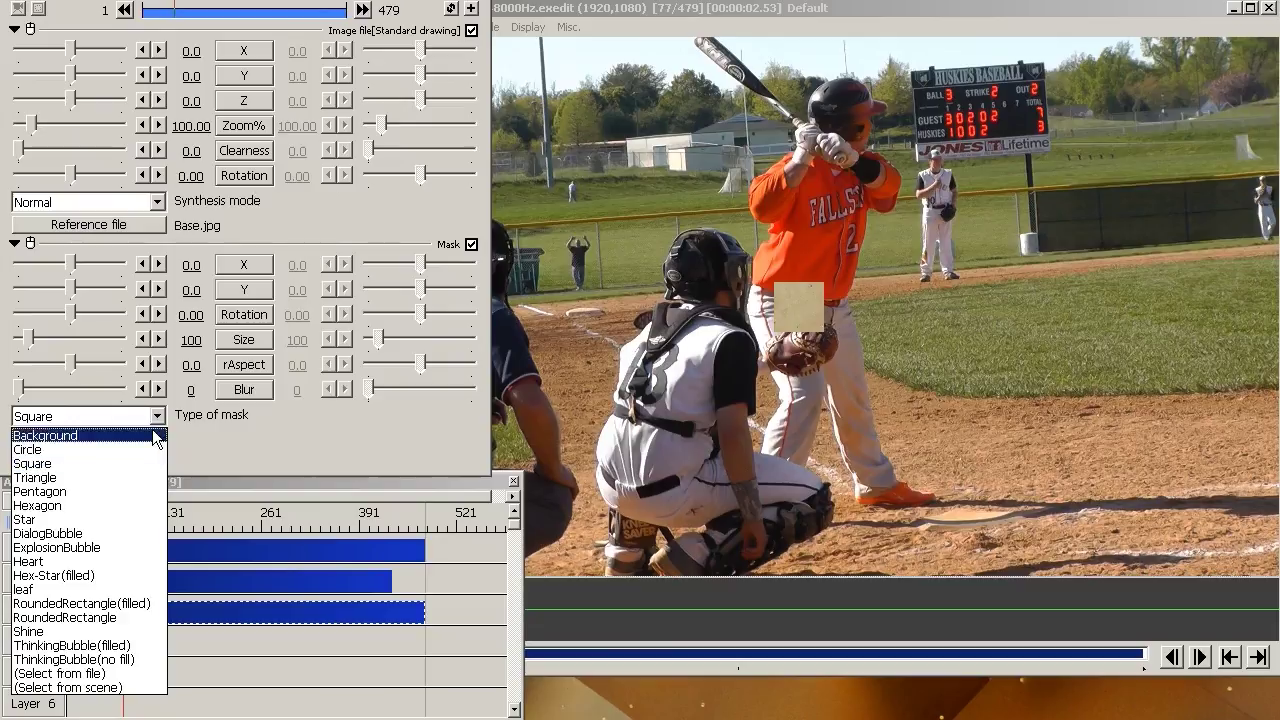
pyautogui.click(88, 674)
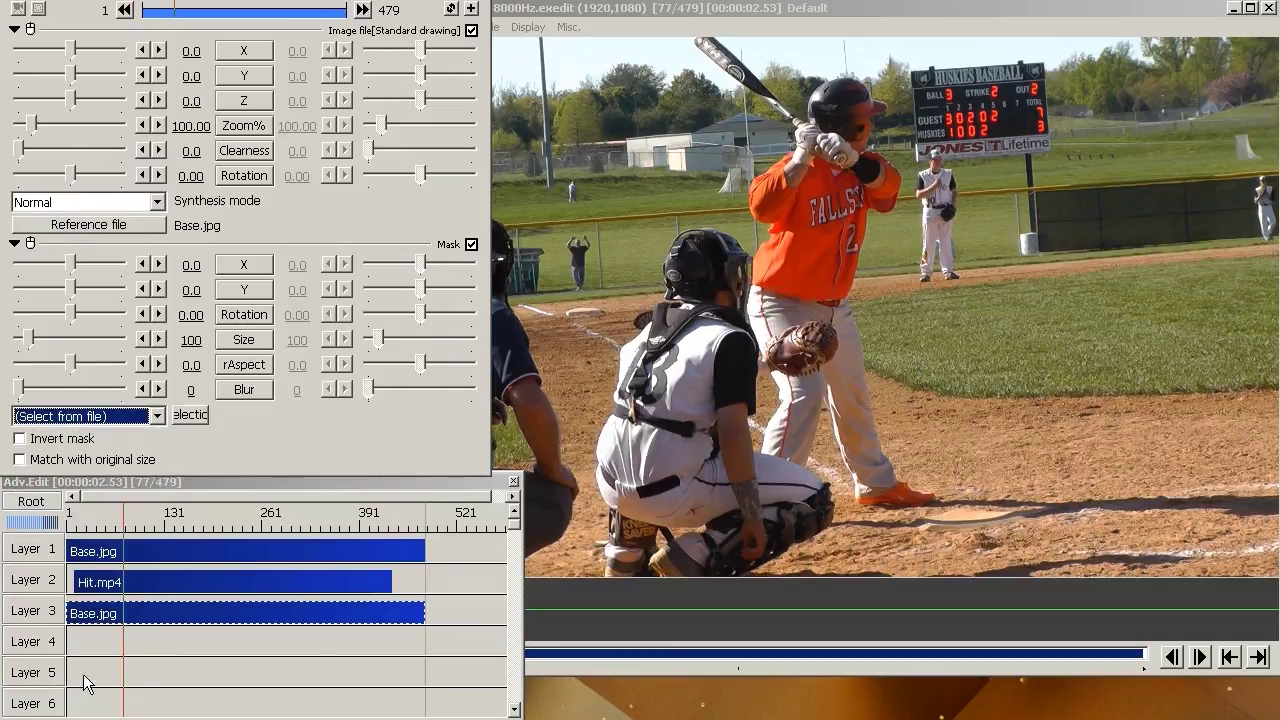
pyautogui.click(194, 416)
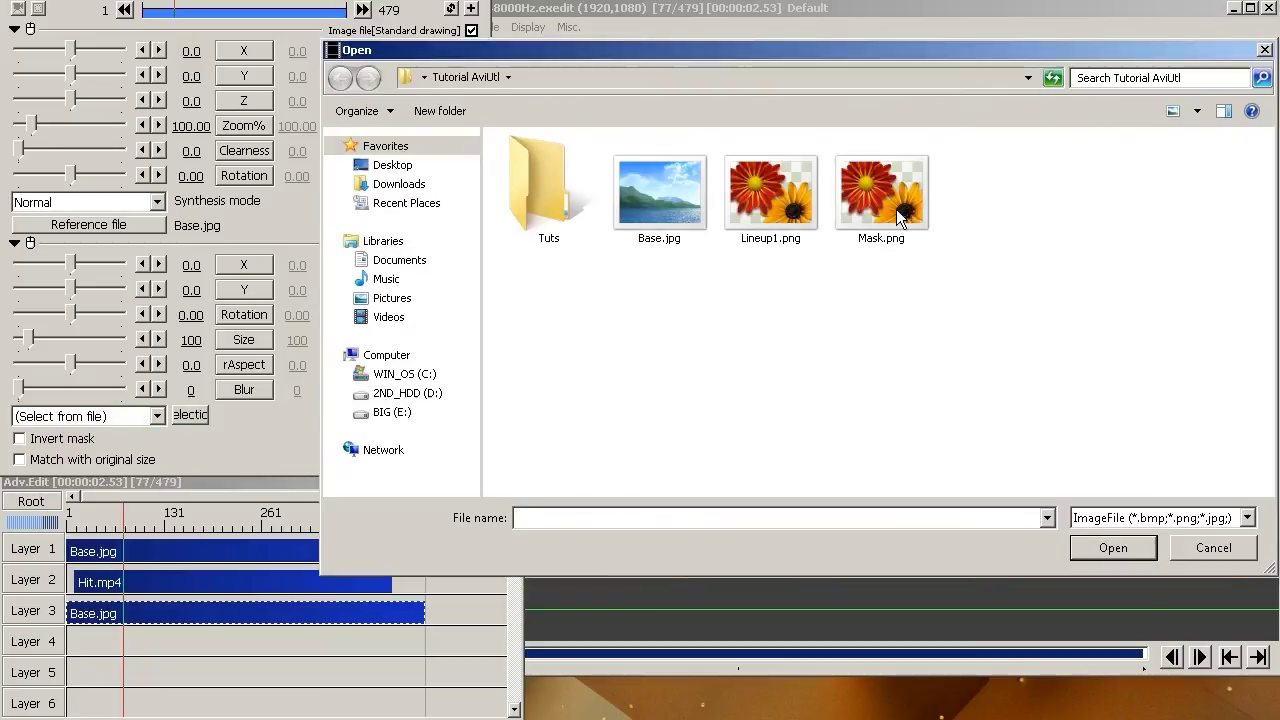
pyautogui.doubleClick(897, 200)
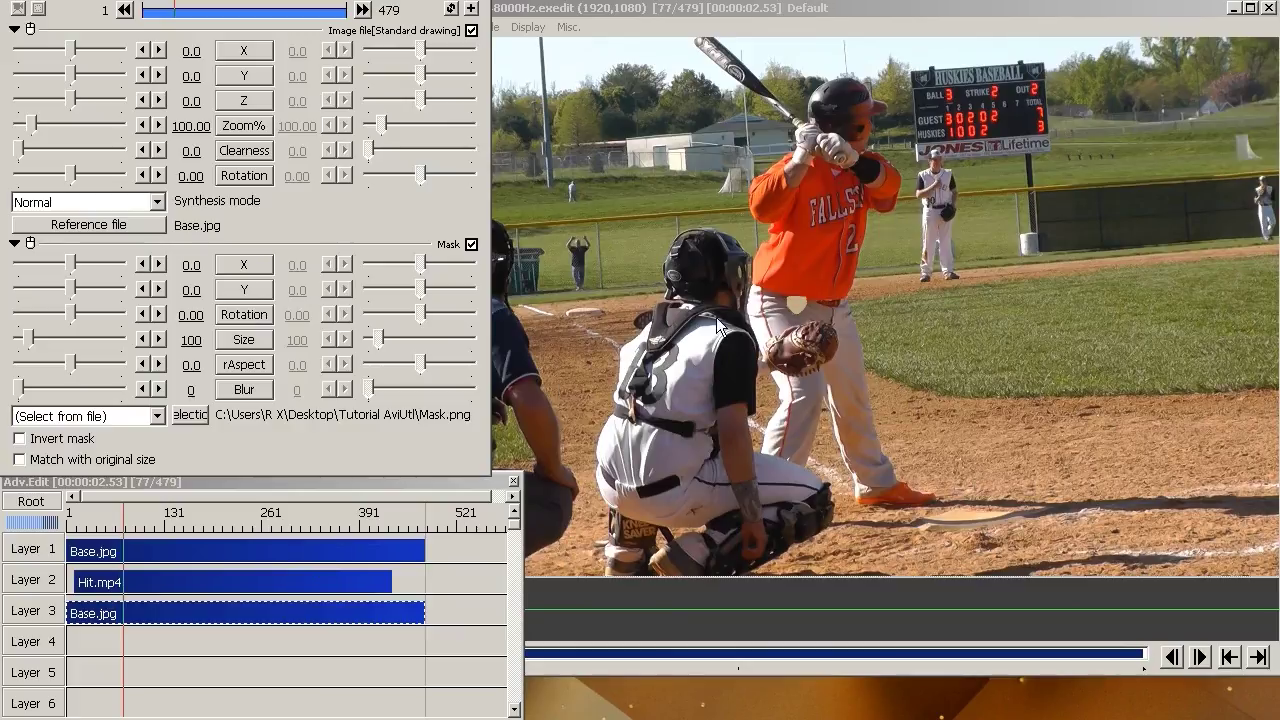
pyautogui.click(19, 460)
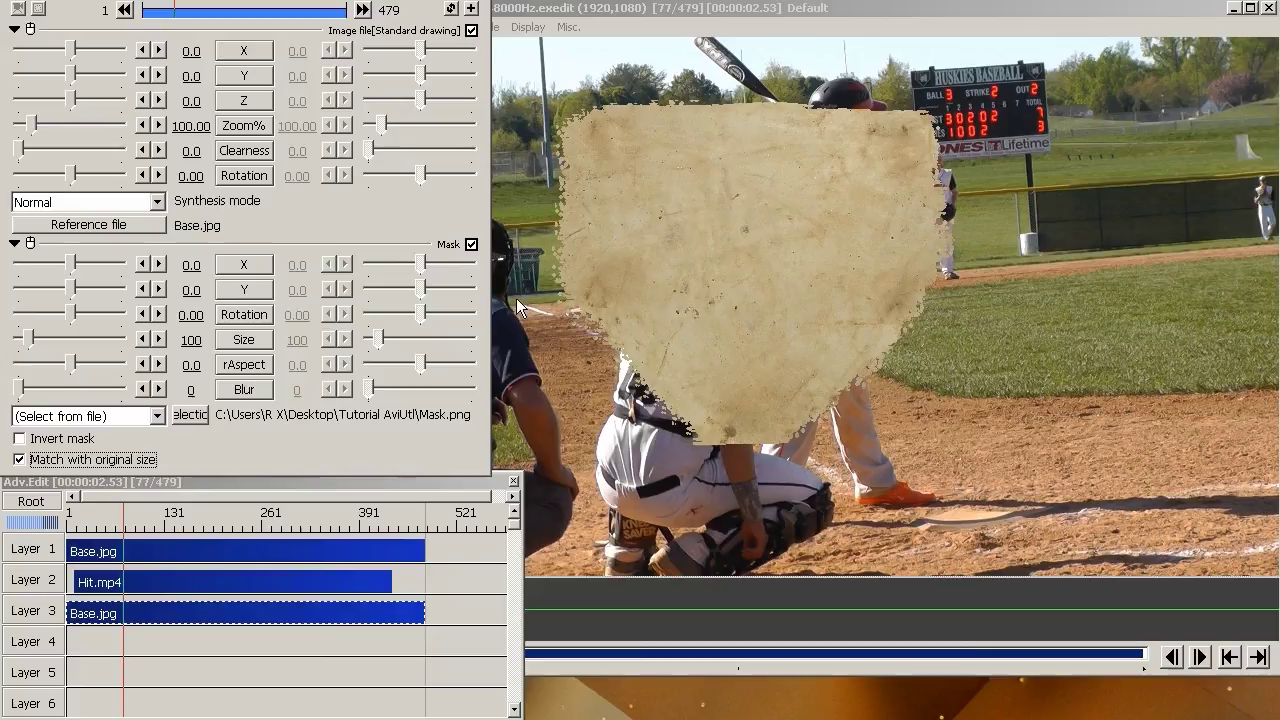
pyautogui.click(19, 439)
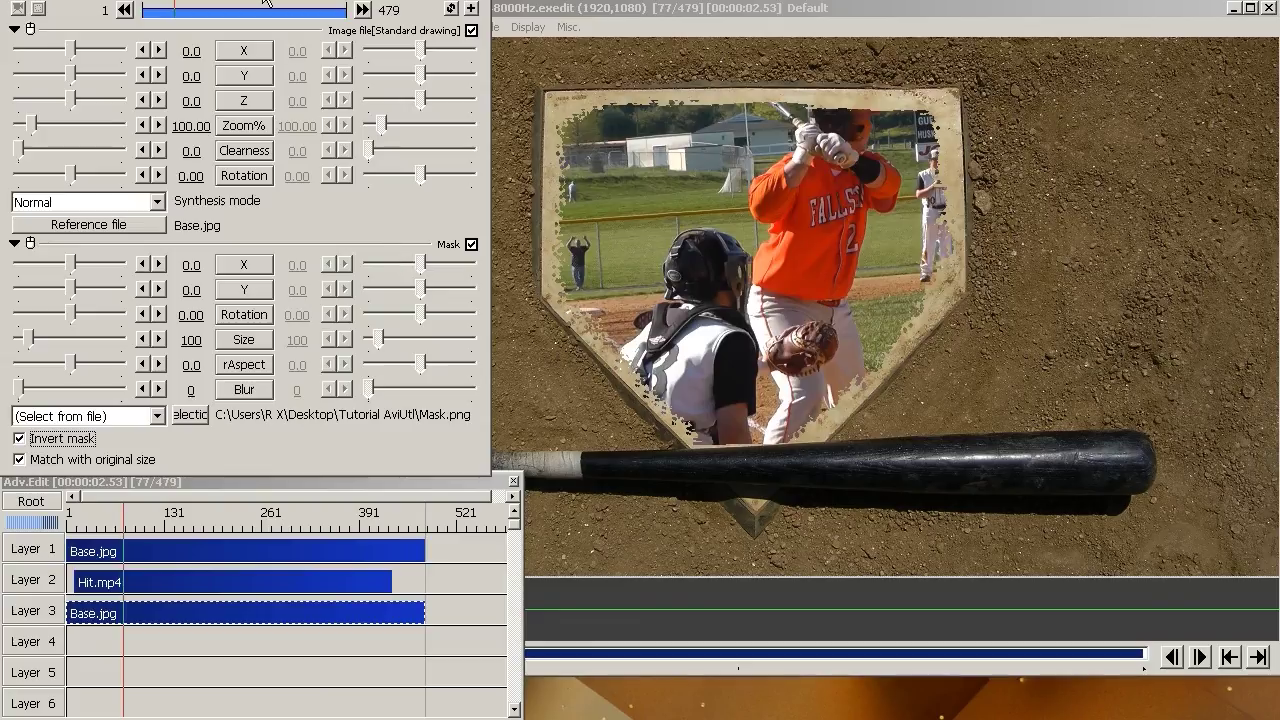
# Drop Lineup1.png onto Layer 4 and move the card to X 502, Y 38, right of home plate.
pyautogui.click(190, 414)
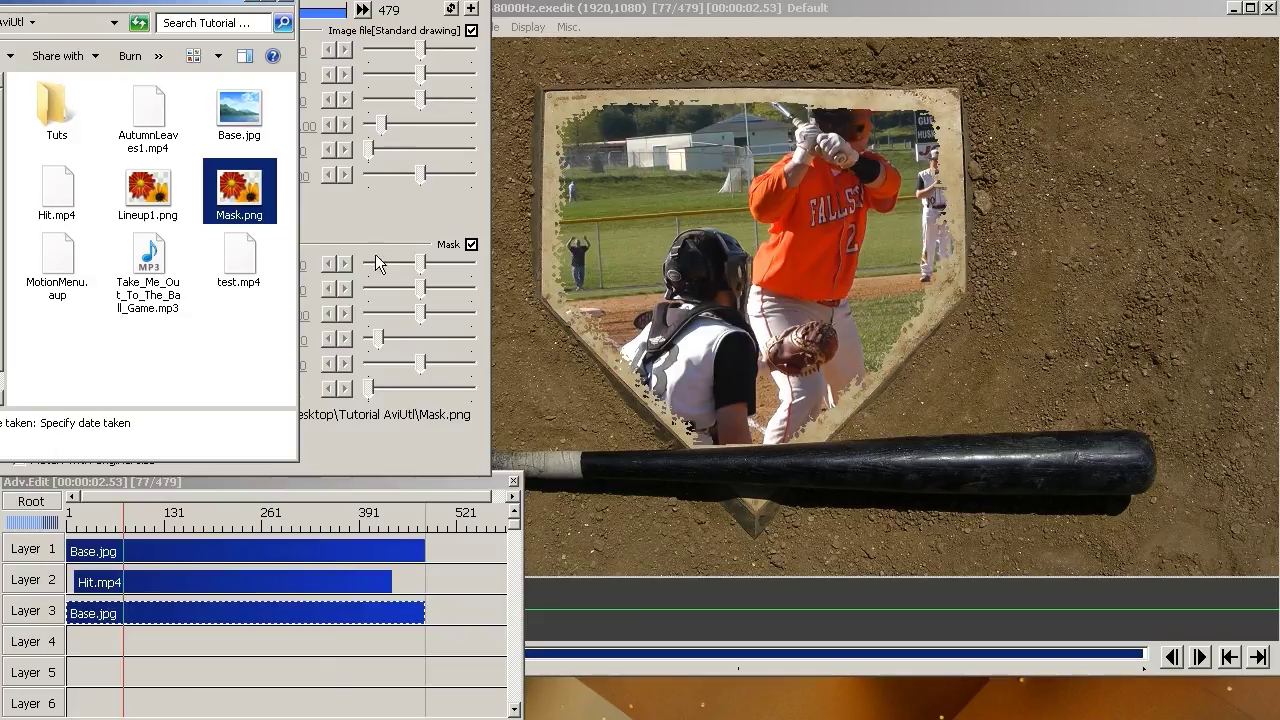
pyautogui.click(145, 199)
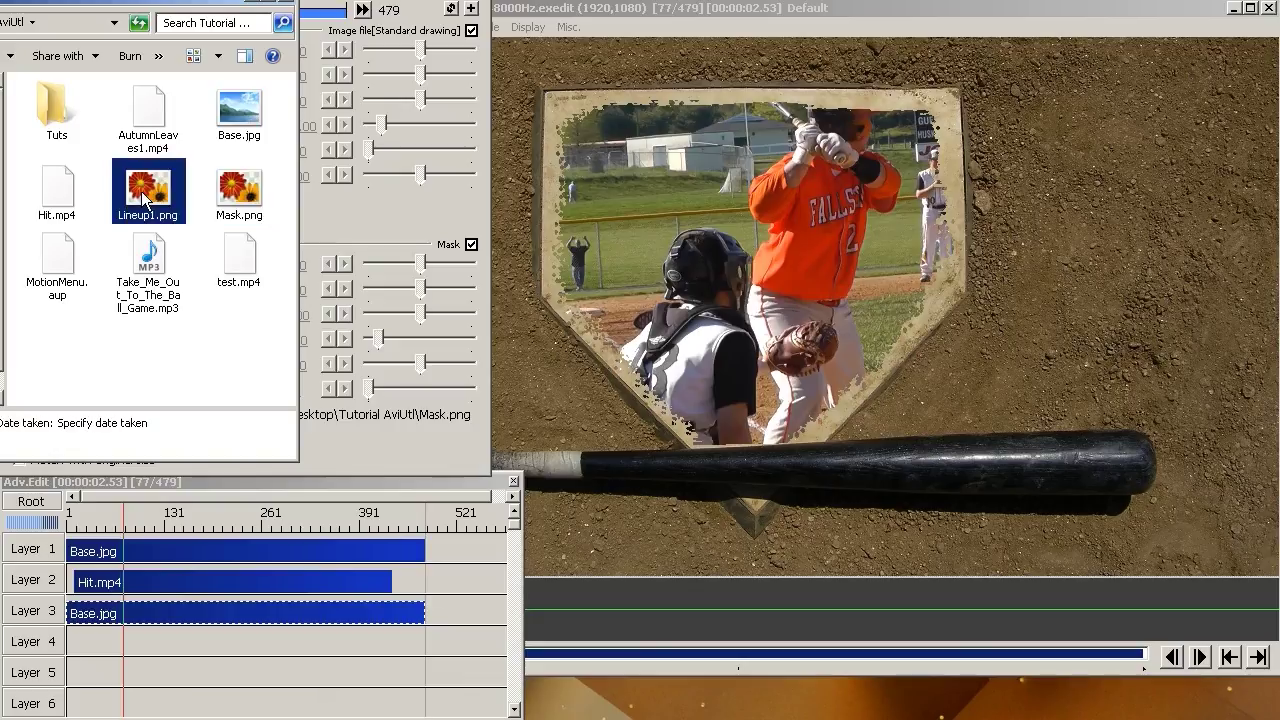
pyautogui.moveTo(145, 199); pyautogui.dragTo(425, 647)
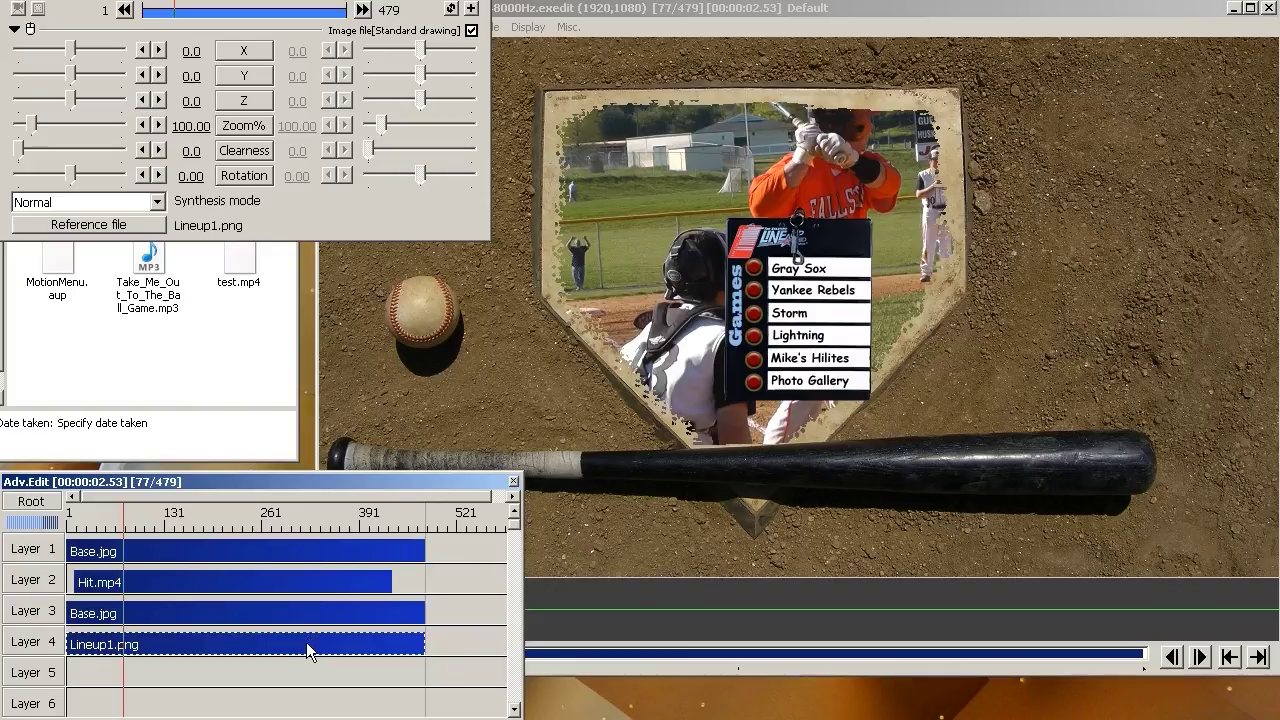
pyautogui.moveTo(800, 340); pyautogui.dragTo(1053, 358)
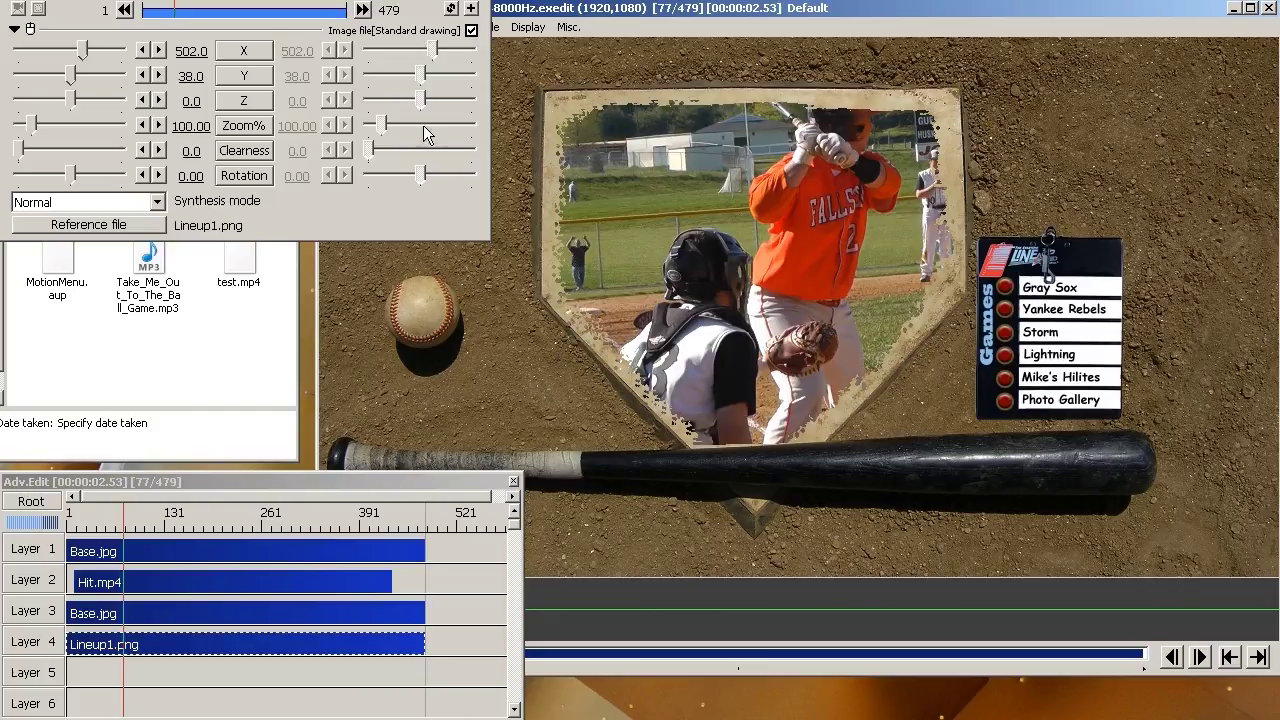
# Add a Shadow effect to the Lineup1.png card with X offset -14 and thickness 67.
pyautogui.click(470, 9)
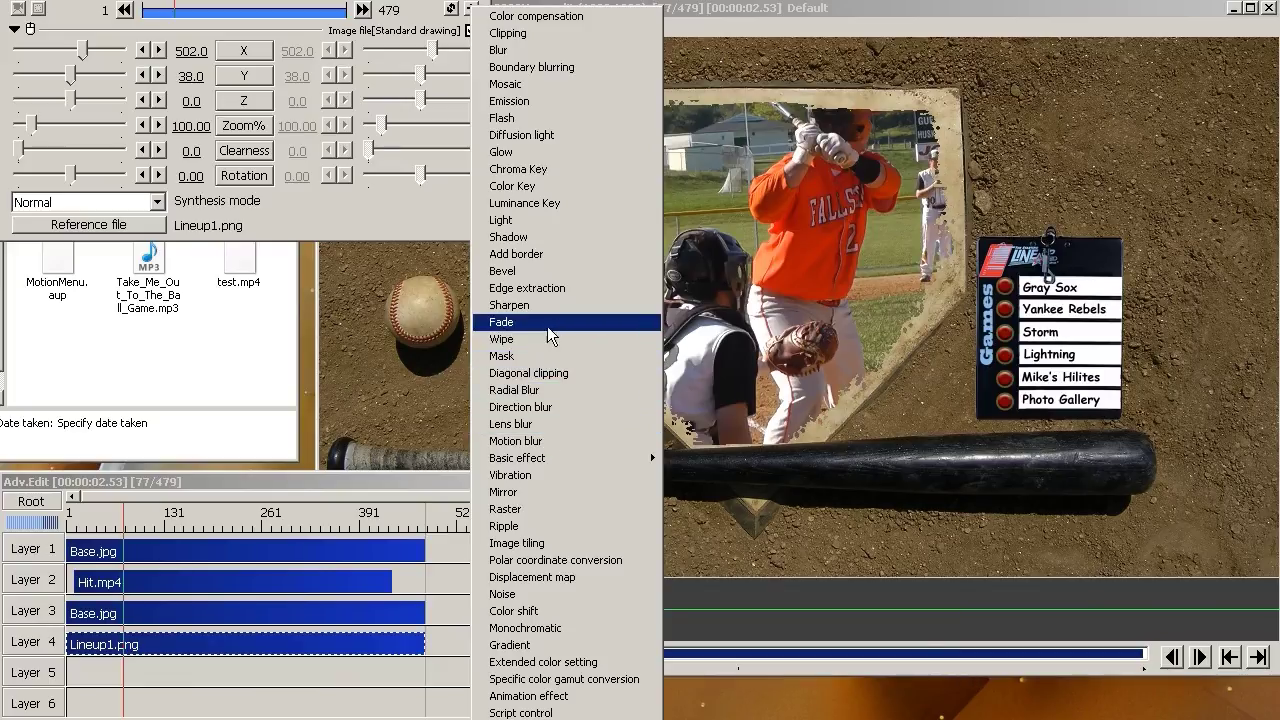
pyautogui.click(533, 237)
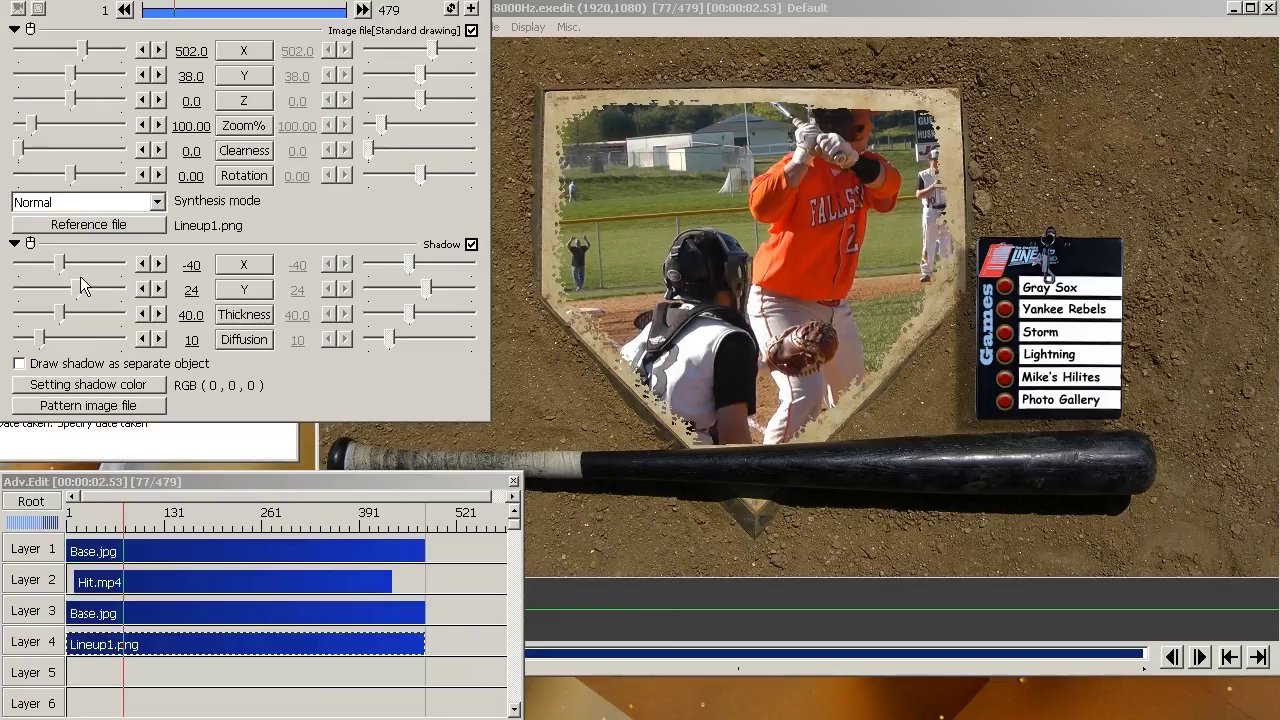
pyautogui.moveTo(58, 258); pyautogui.dragTo(65, 256)
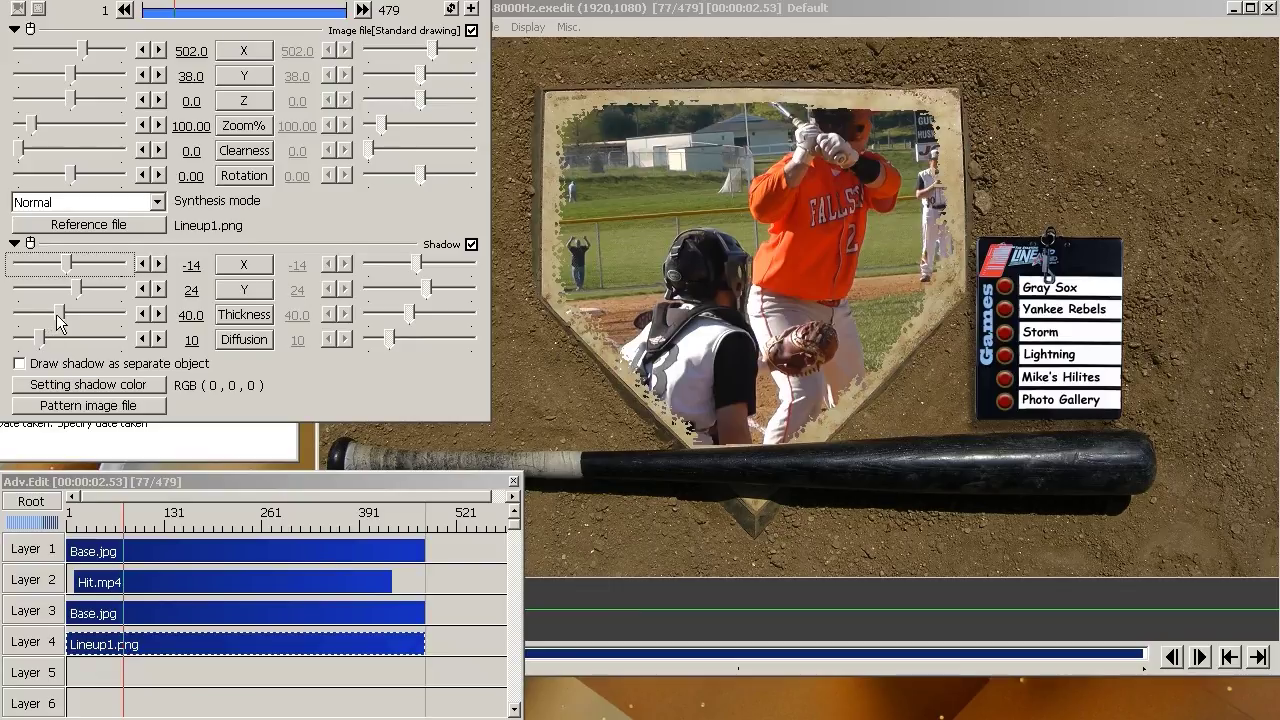
pyautogui.moveTo(56, 314); pyautogui.dragTo(84, 311)
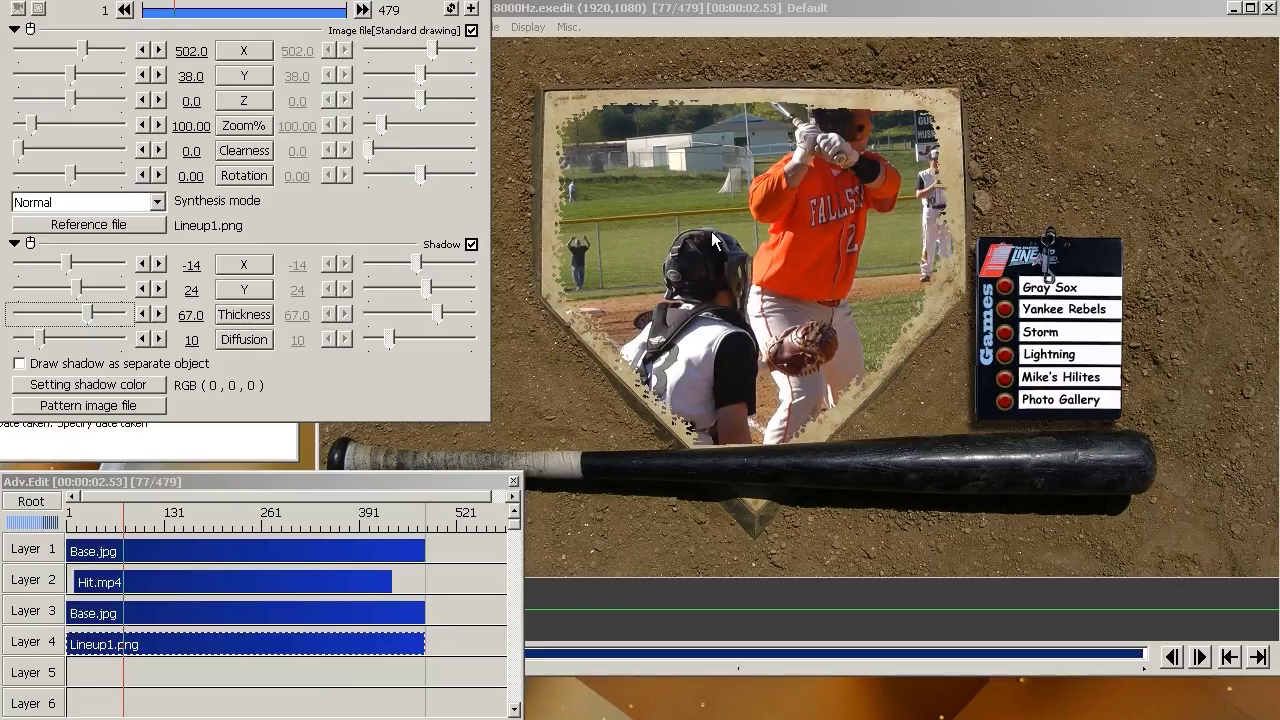
# Scale Hit.mp4 to 77.67% zoom and position it at X -292, Y -36 inside the plate.
pyautogui.click(98, 592)
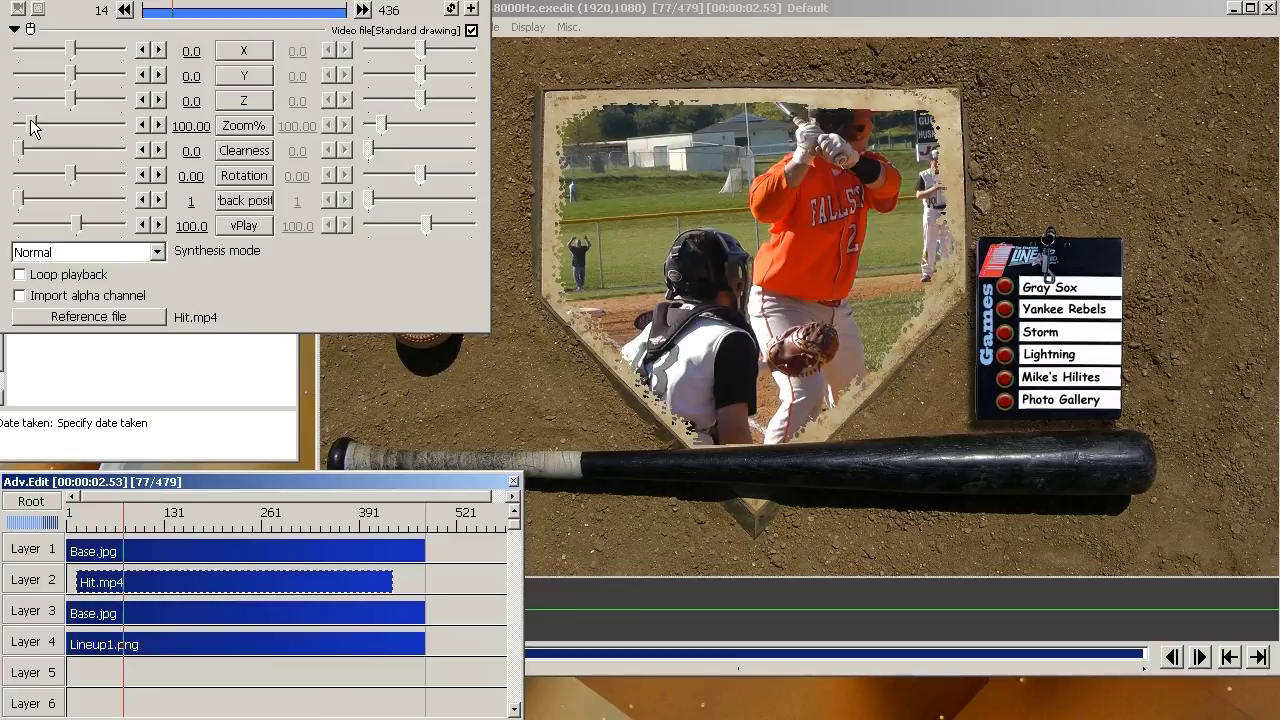
pyautogui.moveTo(31, 125); pyautogui.dragTo(28, 123)
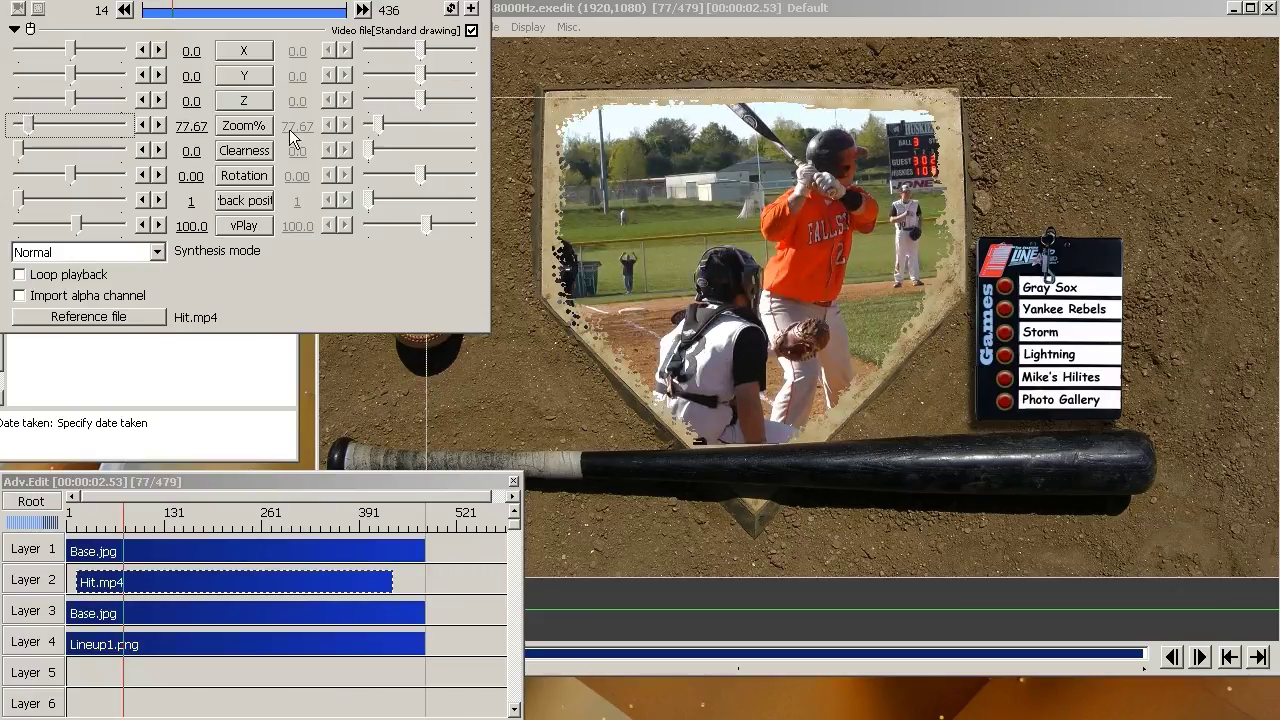
pyautogui.moveTo(796, 285); pyautogui.dragTo(657, 269)
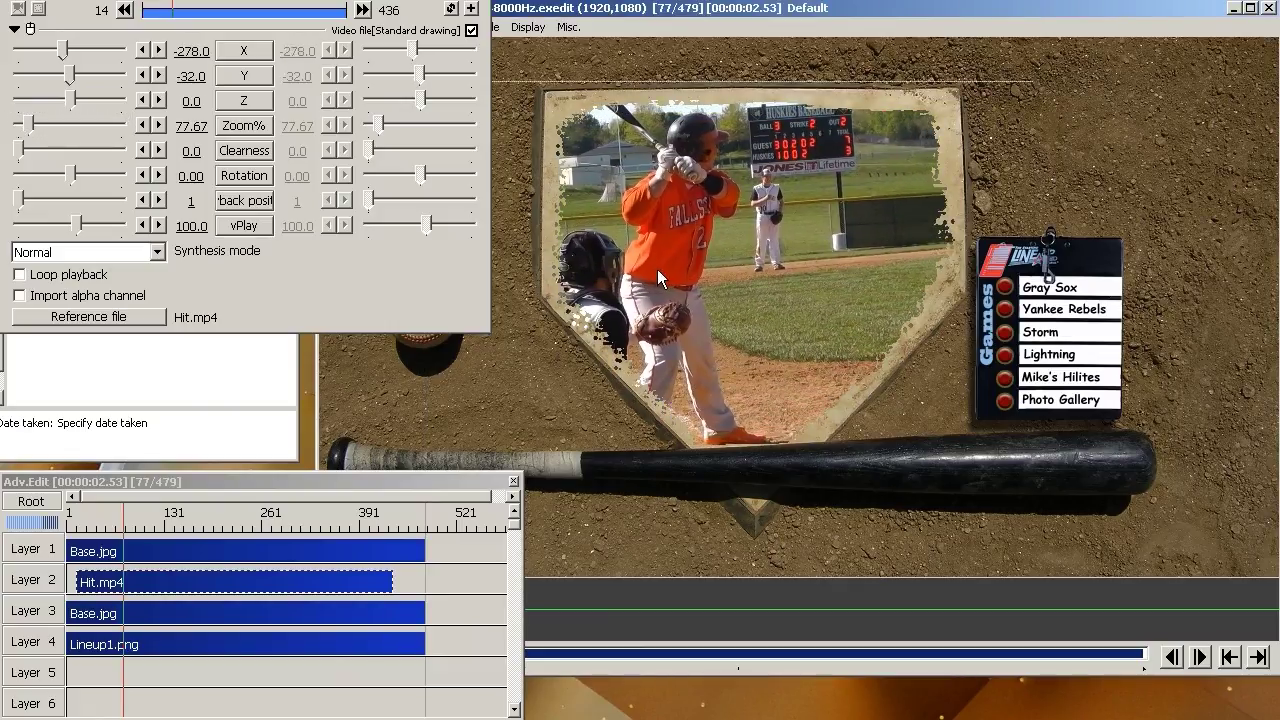
pyautogui.click(144, 125)
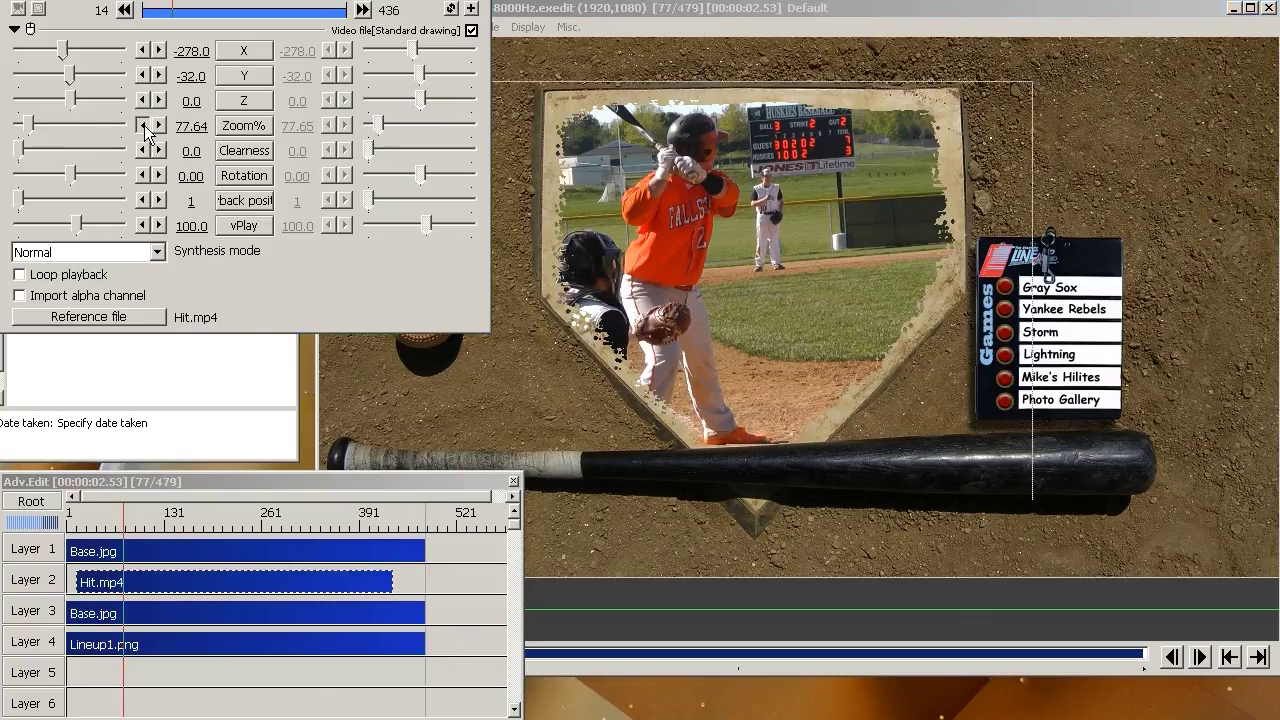
pyautogui.click(144, 125)
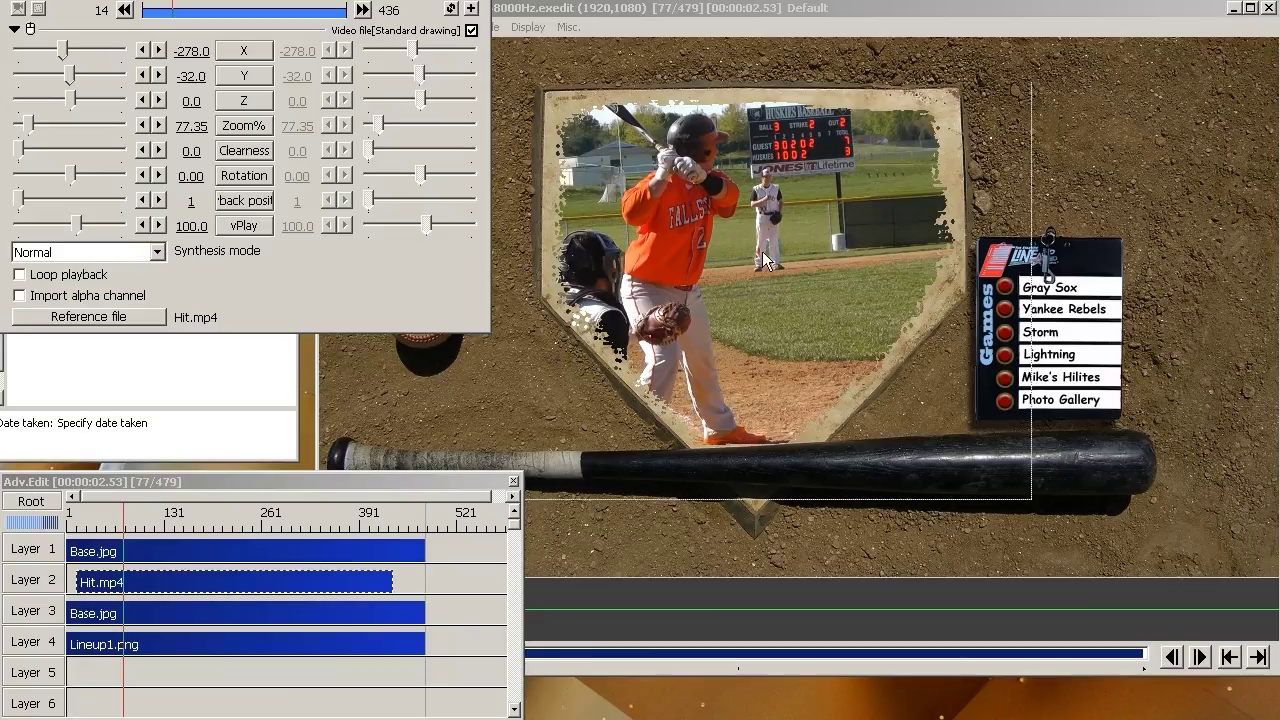
pyautogui.moveTo(762, 251); pyautogui.dragTo(760, 257)
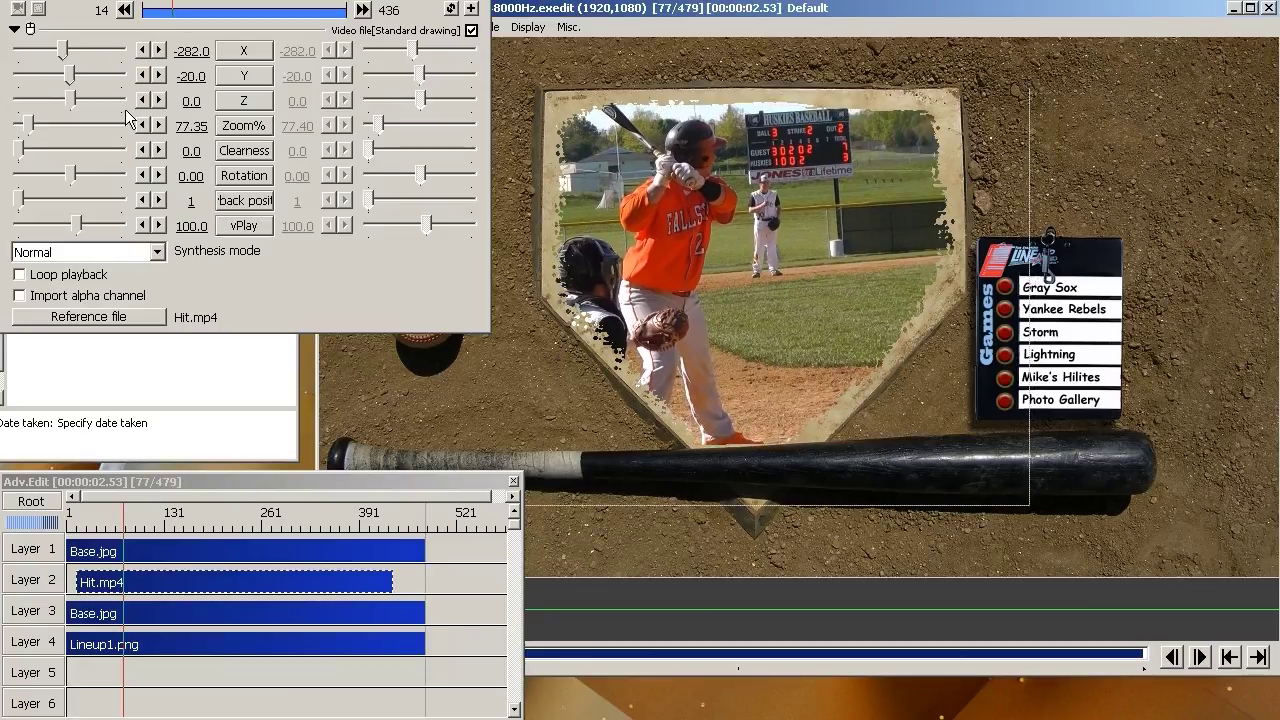
pyautogui.moveTo(35, 117); pyautogui.dragTo(28, 125)
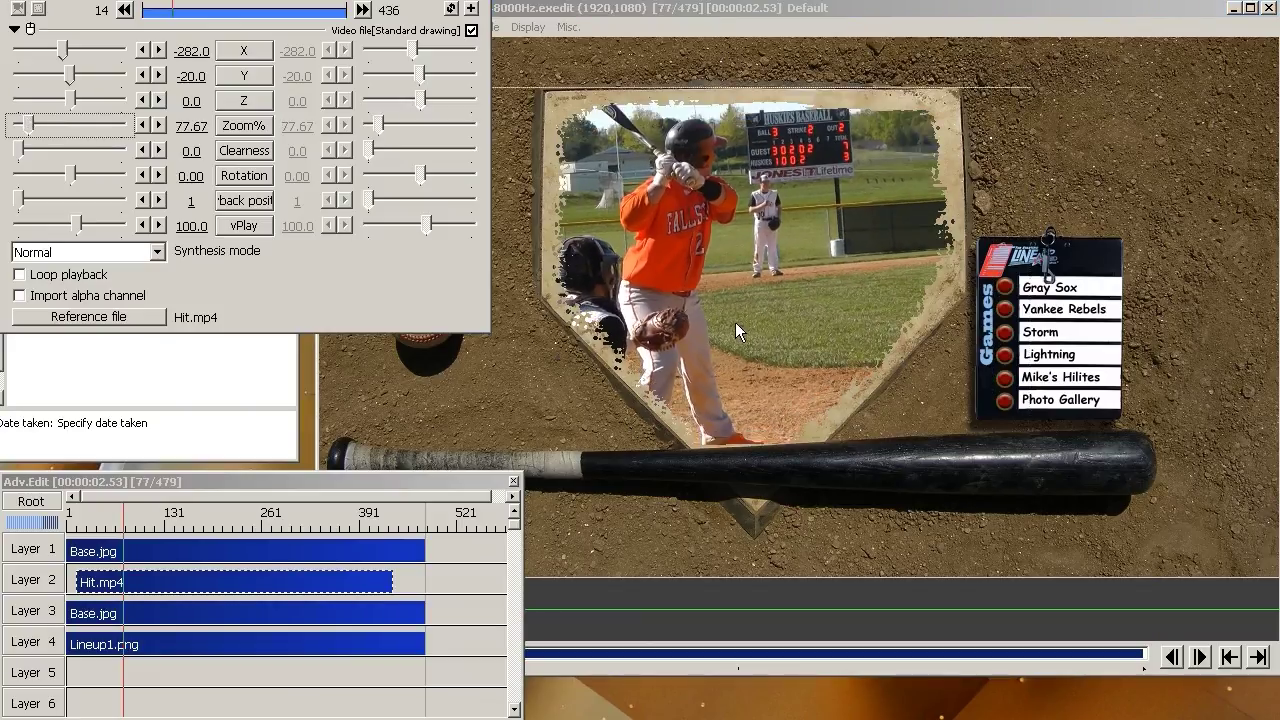
pyautogui.moveTo(736, 322); pyautogui.dragTo(731, 314)
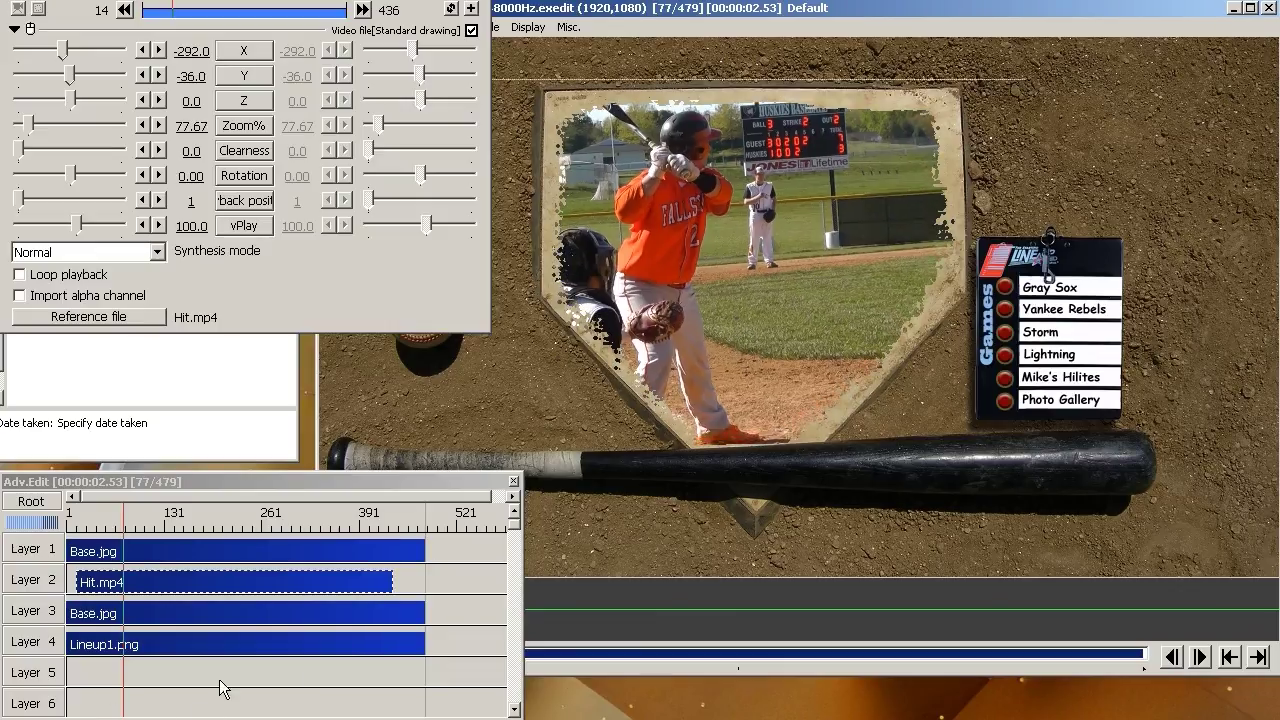
pyautogui.click(102, 663)
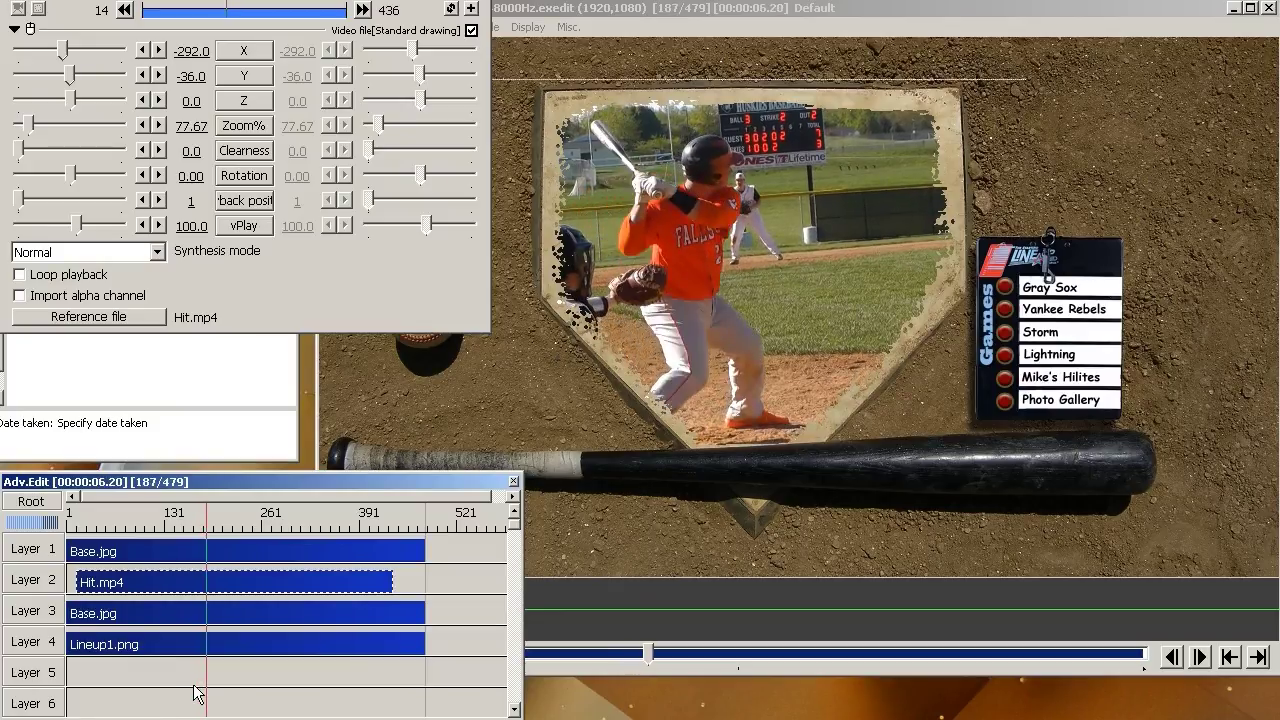
# Add a midpoint to Hit.mp4 and ramp vPlay speed with acceleration down to 23.3, then preview.
pyautogui.rightClick(207, 590)
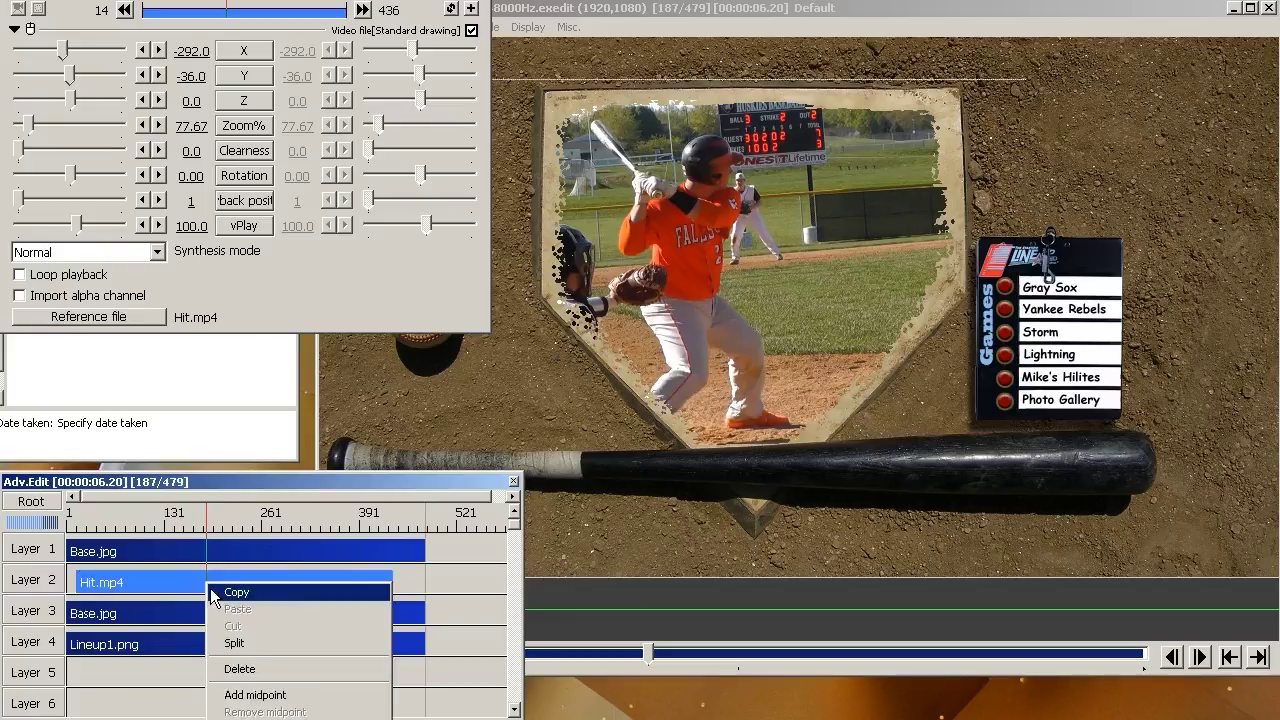
pyautogui.click(241, 699)
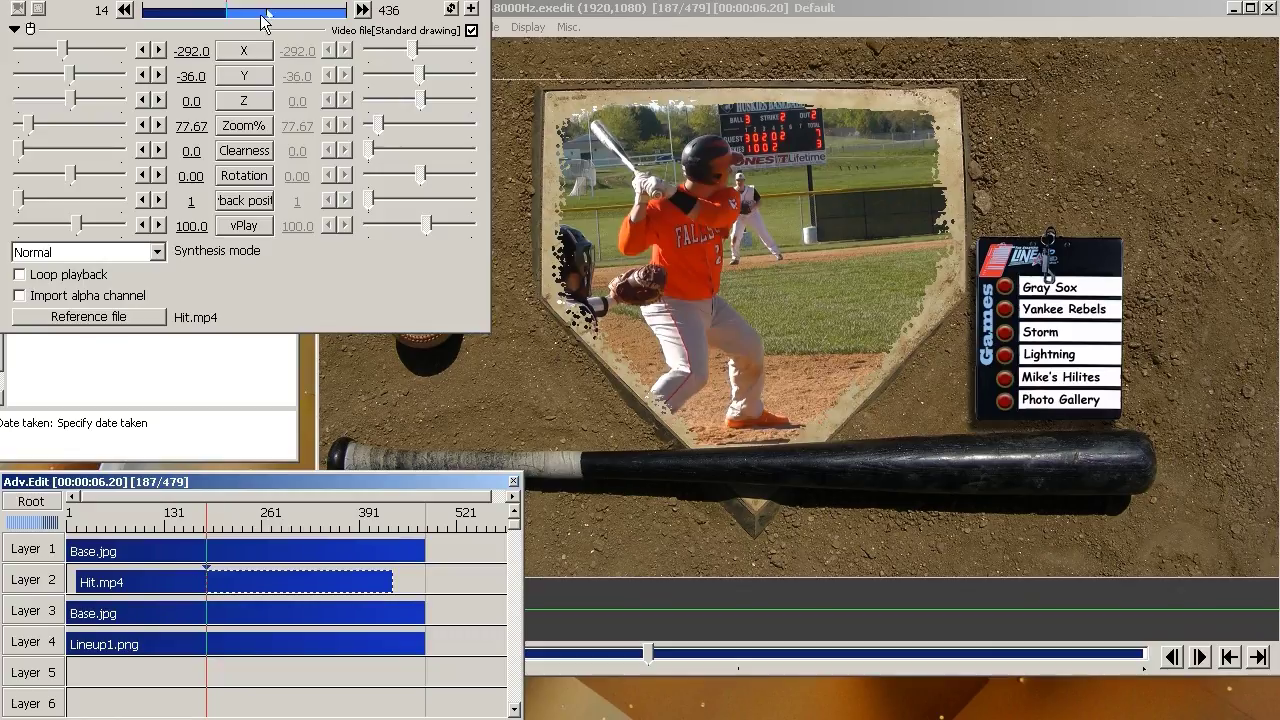
pyautogui.click(238, 228)
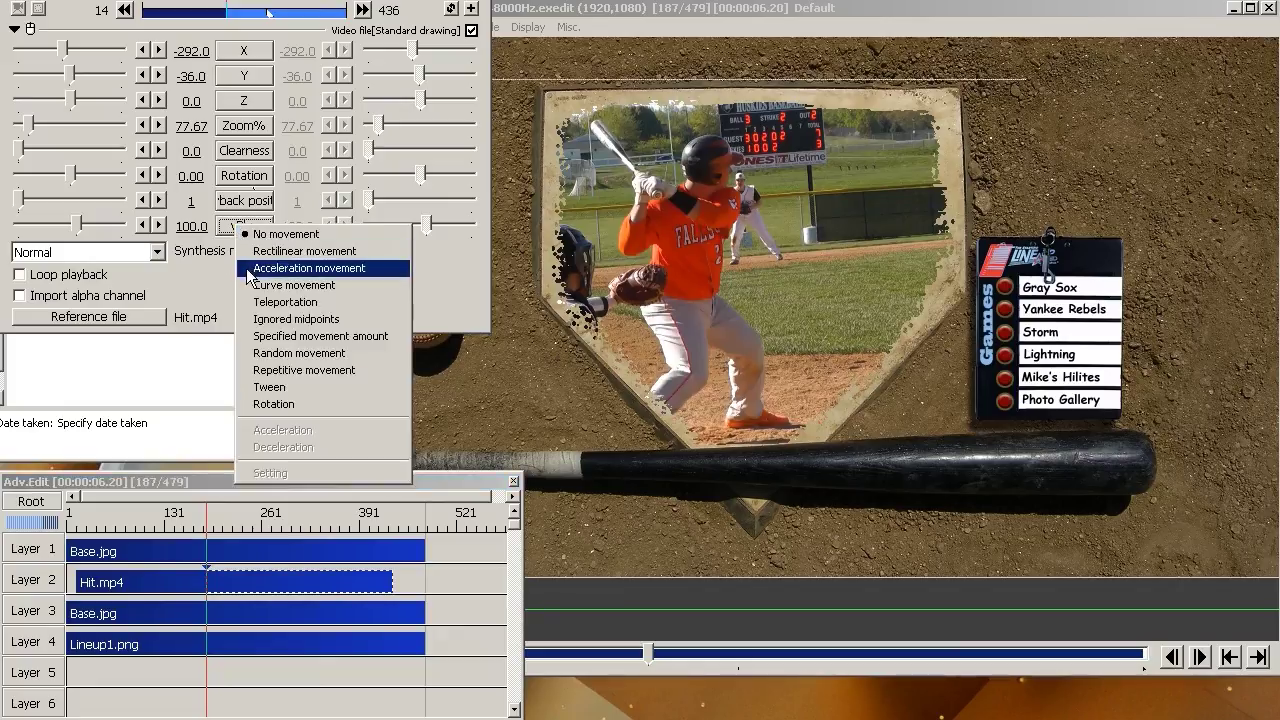
pyautogui.click(250, 268)
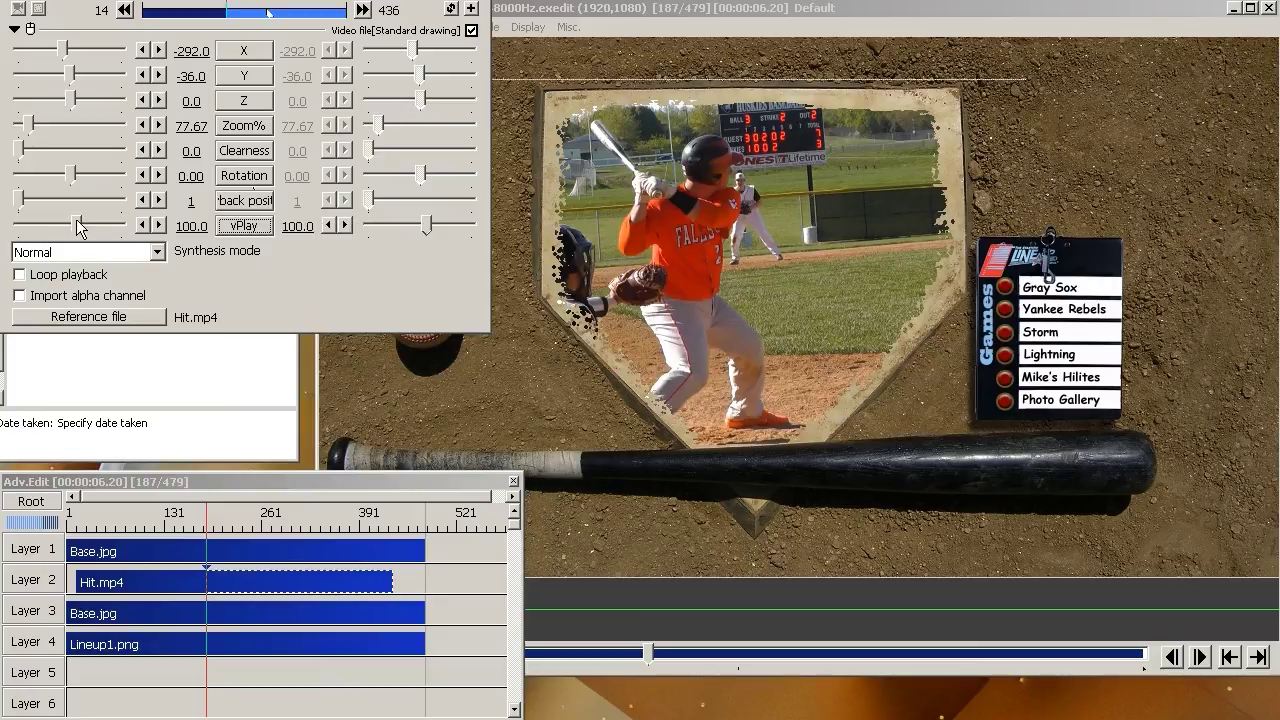
pyautogui.moveTo(77, 224); pyautogui.dragTo(74, 228)
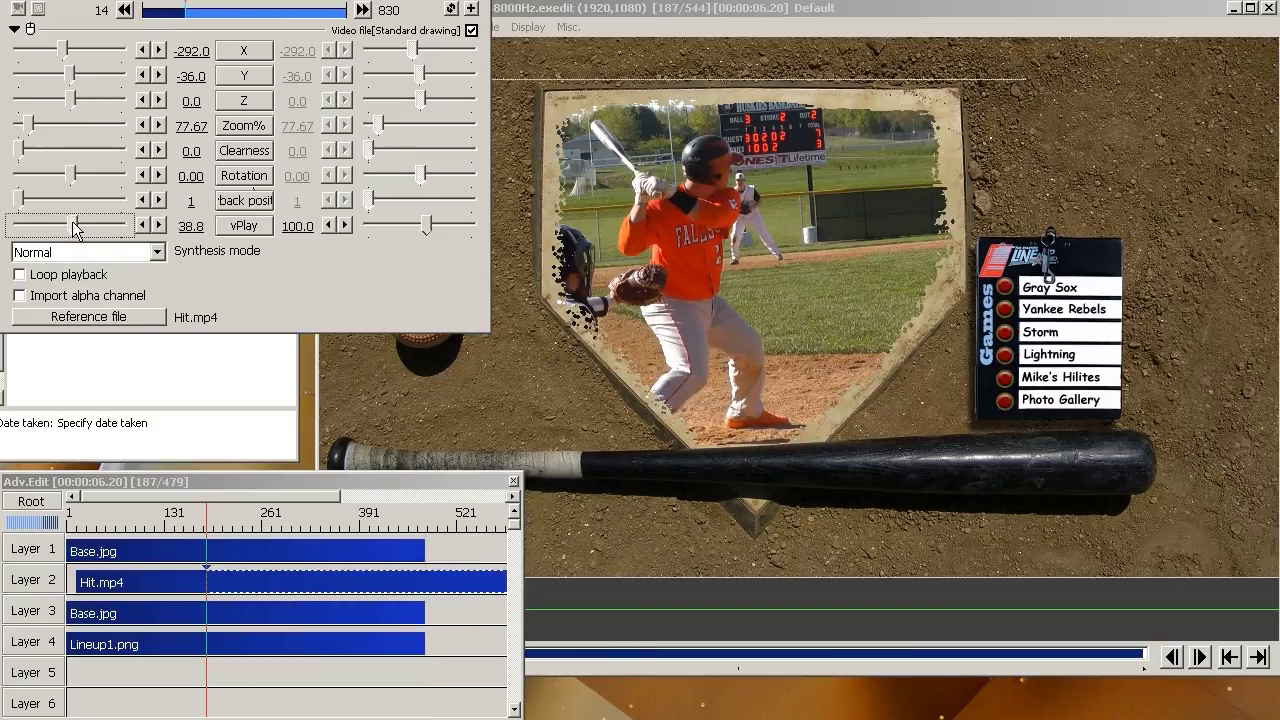
pyautogui.moveTo(74, 228); pyautogui.dragTo(72, 228)
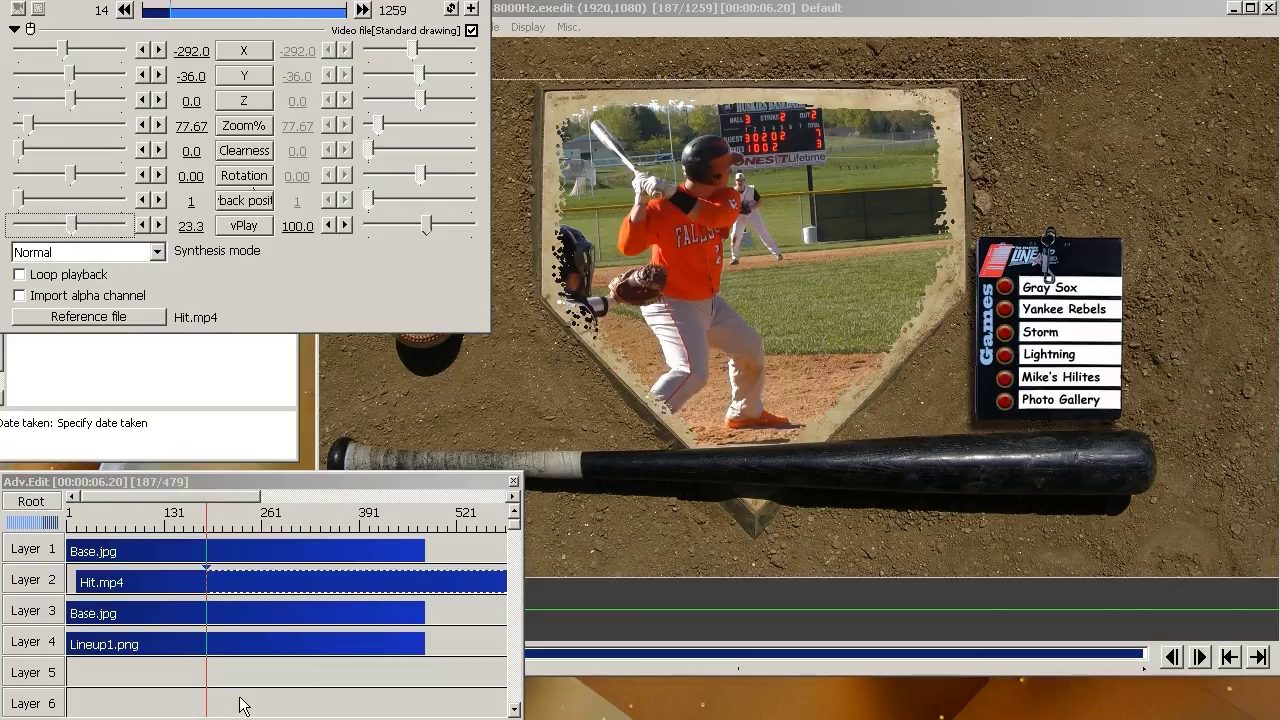
pyautogui.press('space')
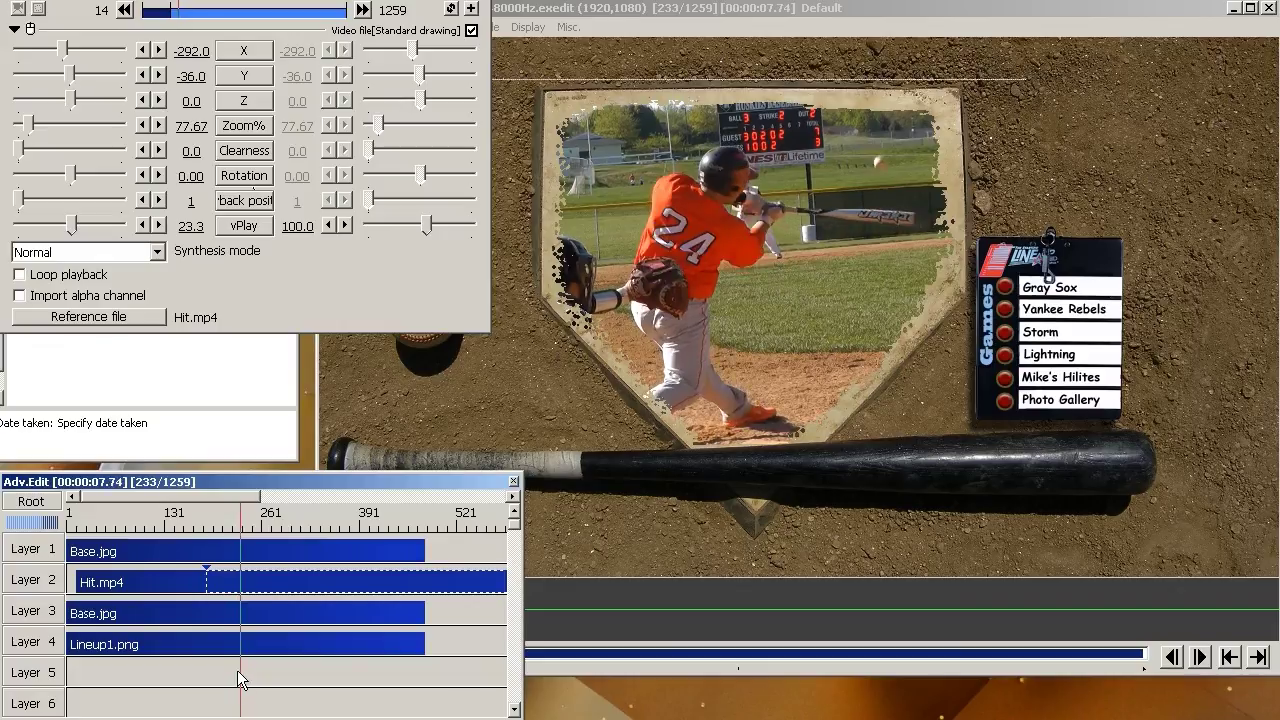
# Add a second Hit.mp4 midpoint at frame 233 and set its vPlay speed to 100.
pyautogui.rightClick(240, 588)
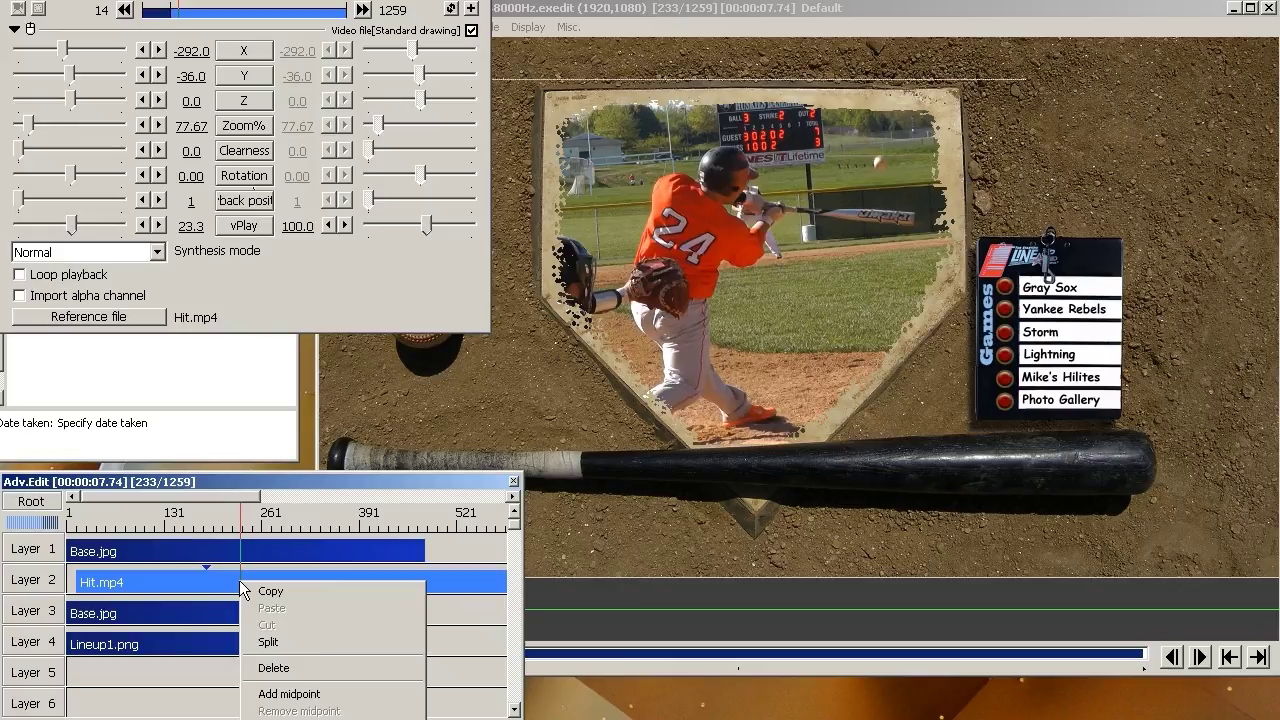
pyautogui.click(286, 694)
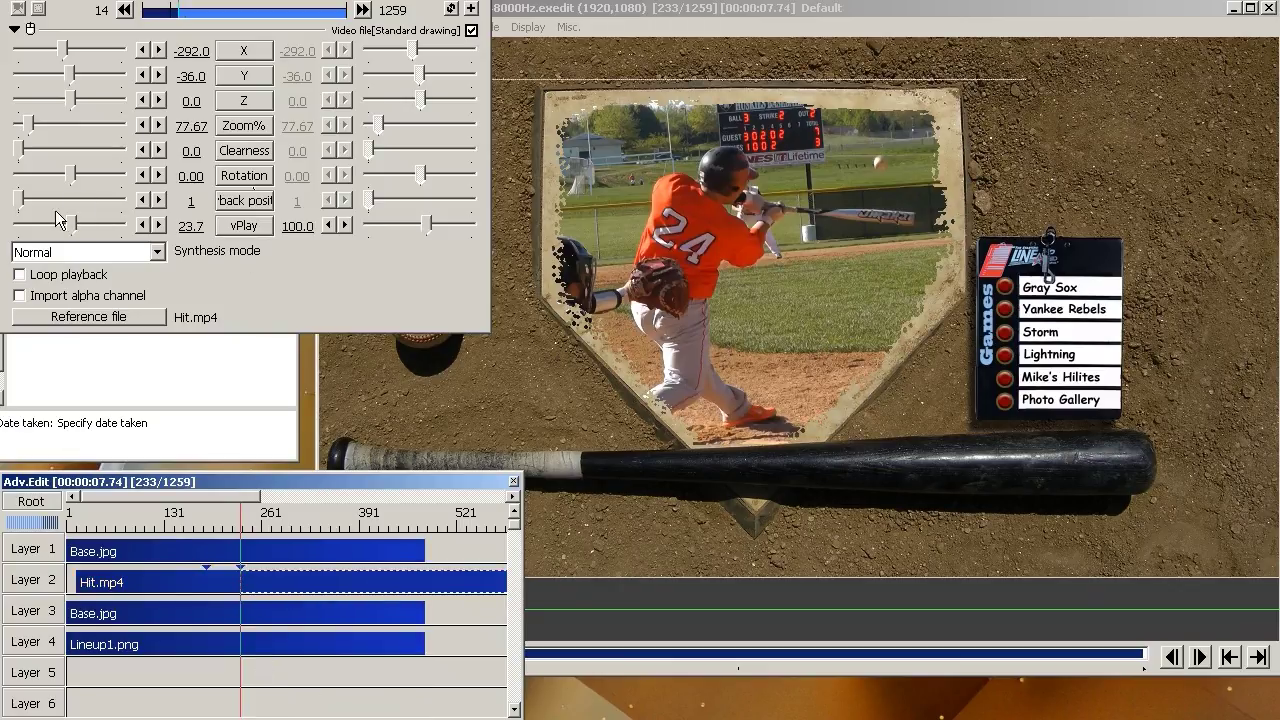
pyautogui.click(191, 226)
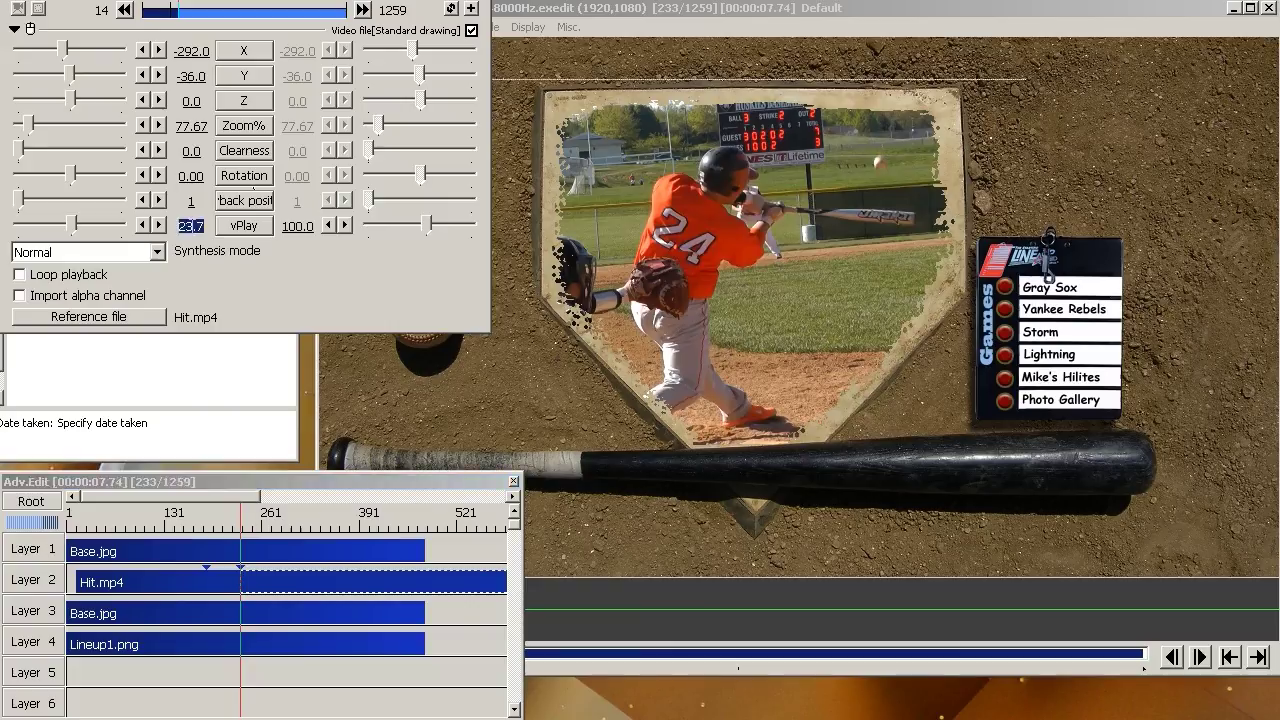
pyautogui.write('100')
pyautogui.press('Return')
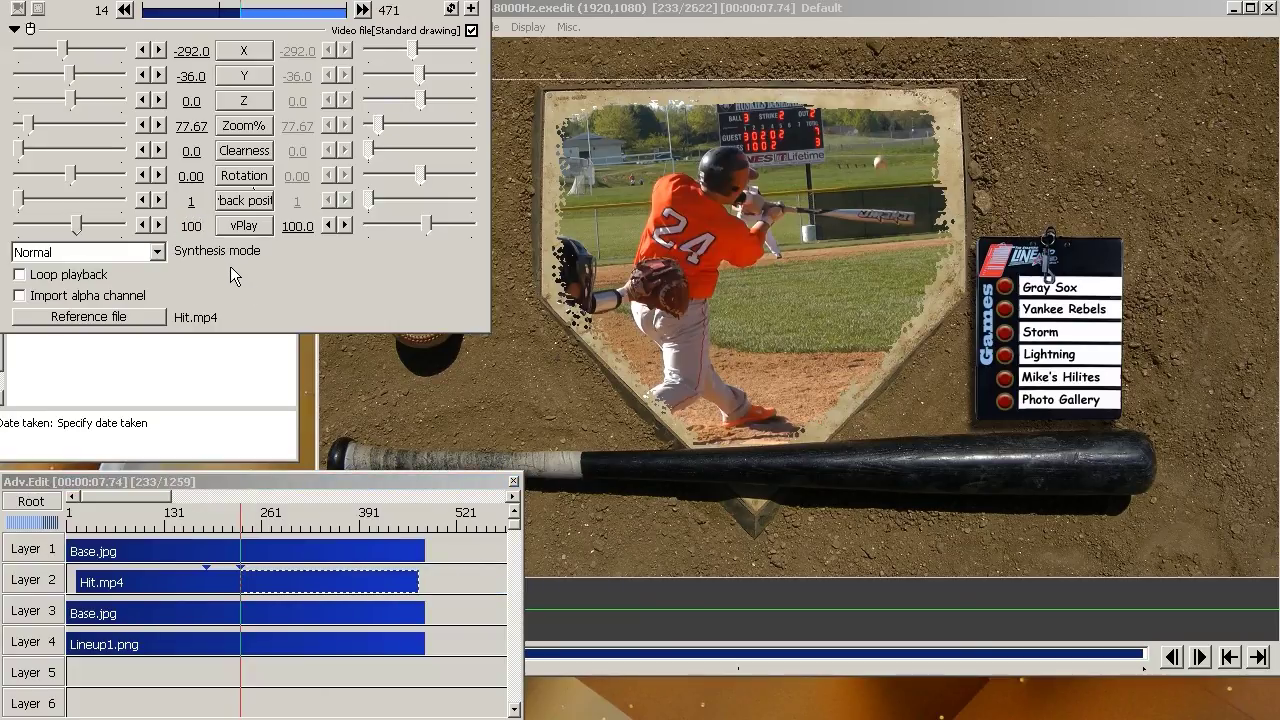
# Preview the speed ramp from the slowed section, then select the clip's first section.
pyautogui.click(232, 675)
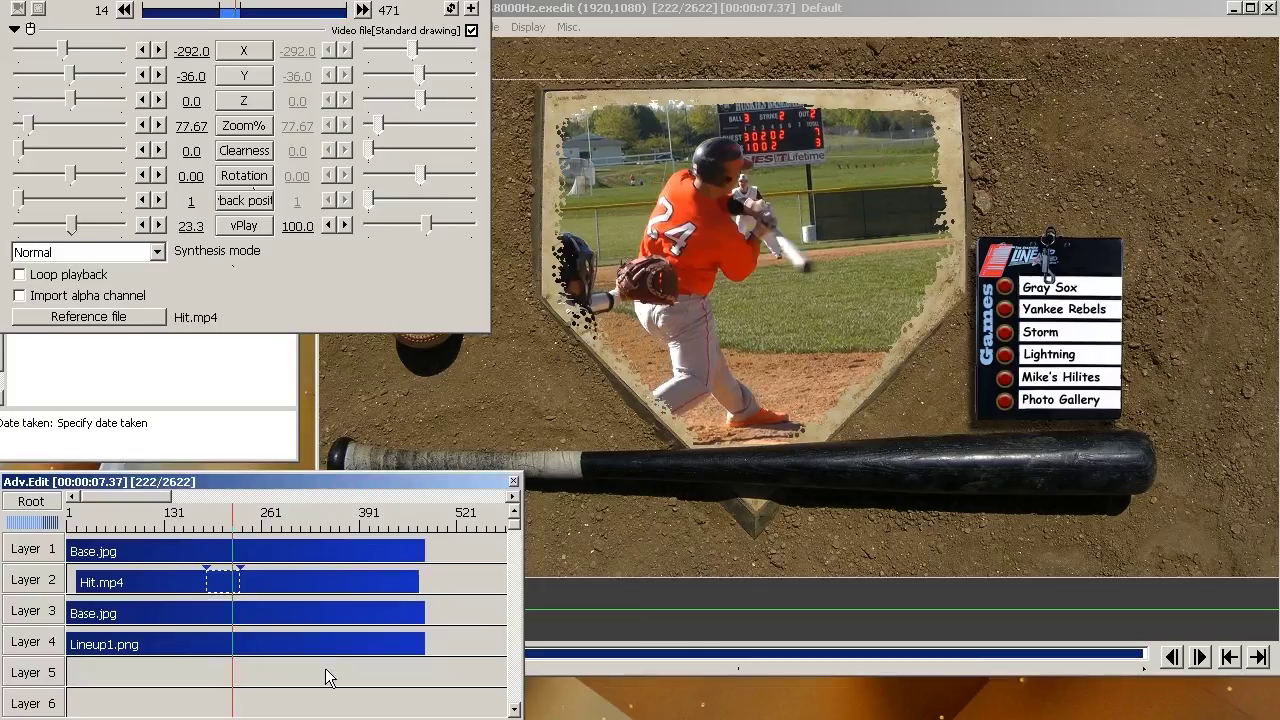
pyautogui.press('space')
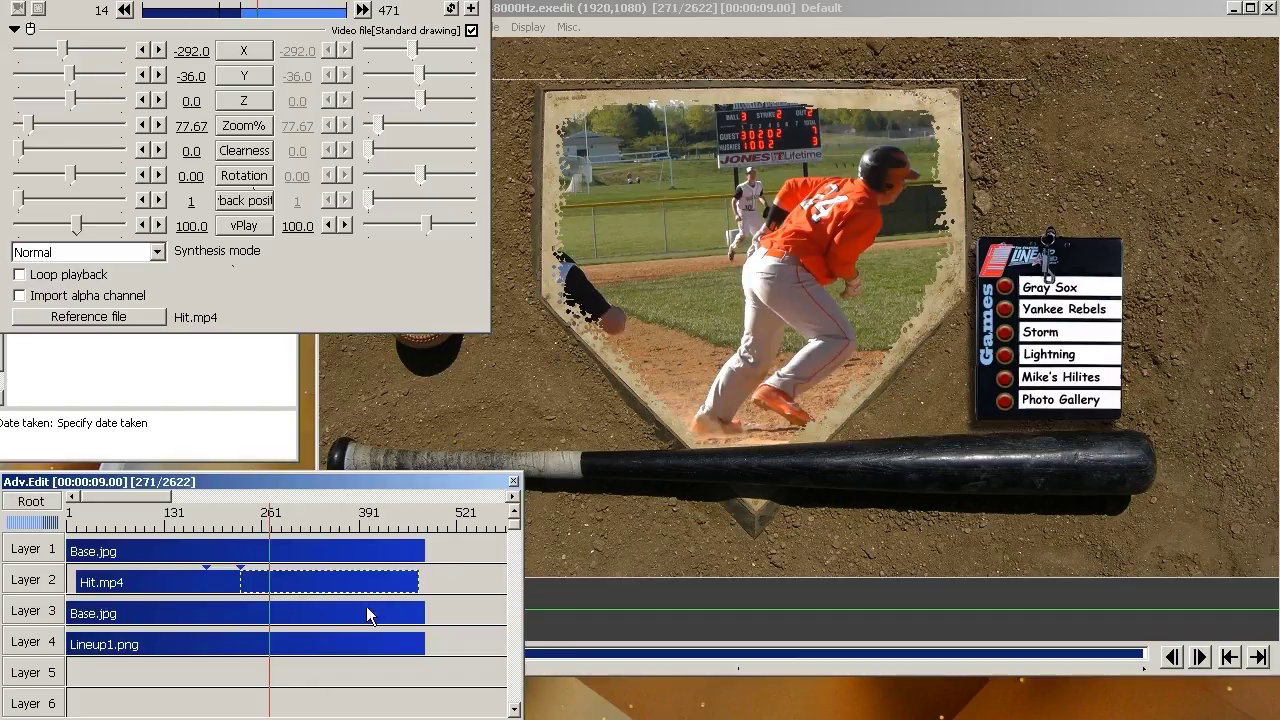
pyautogui.click(142, 581)
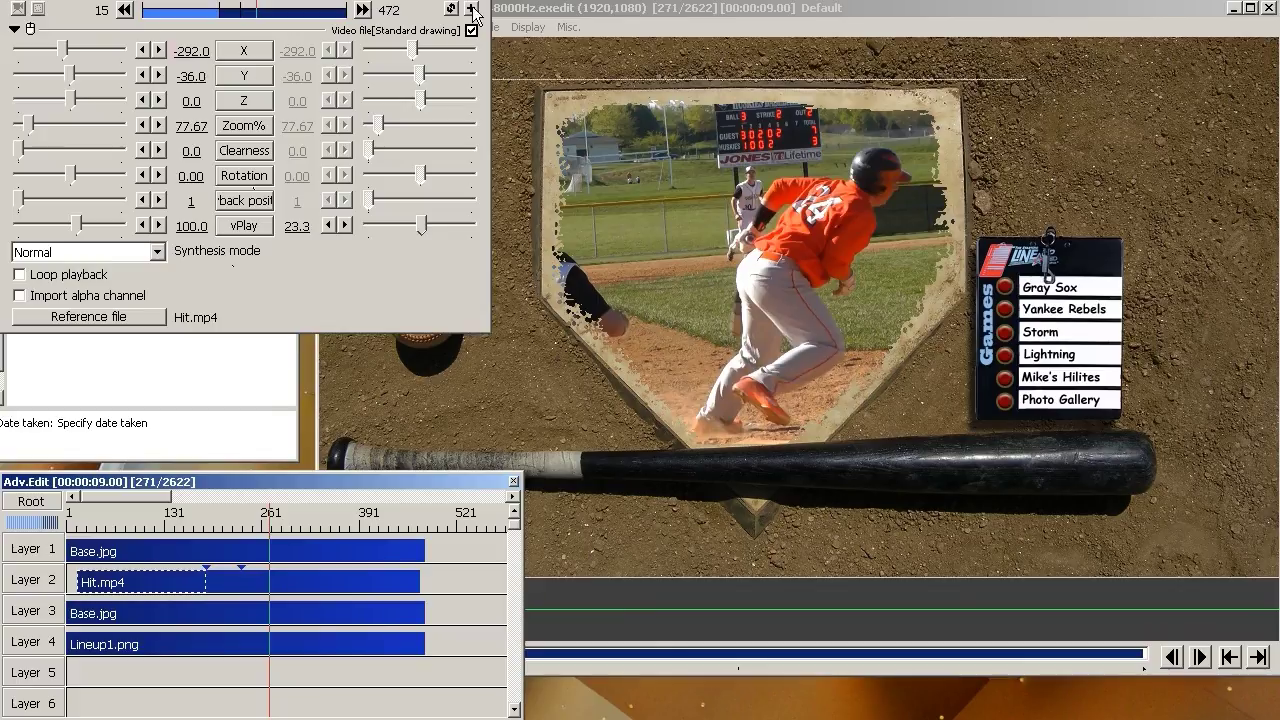
# Add a Fade filter to Hit.mp4 with In 0.50 and Out 0.50, checking both clip ends.
pyautogui.rightClick(390, 282)
pyautogui.moveTo(430, 290)
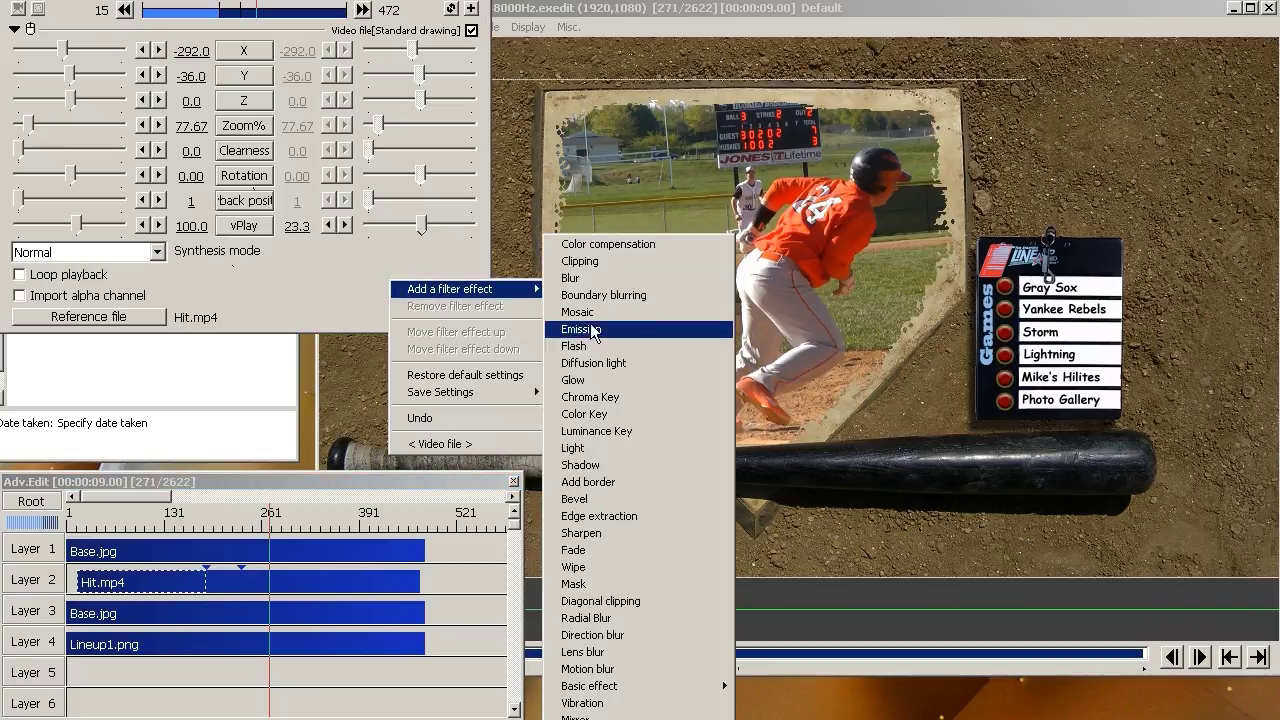
pyautogui.click(590, 551)
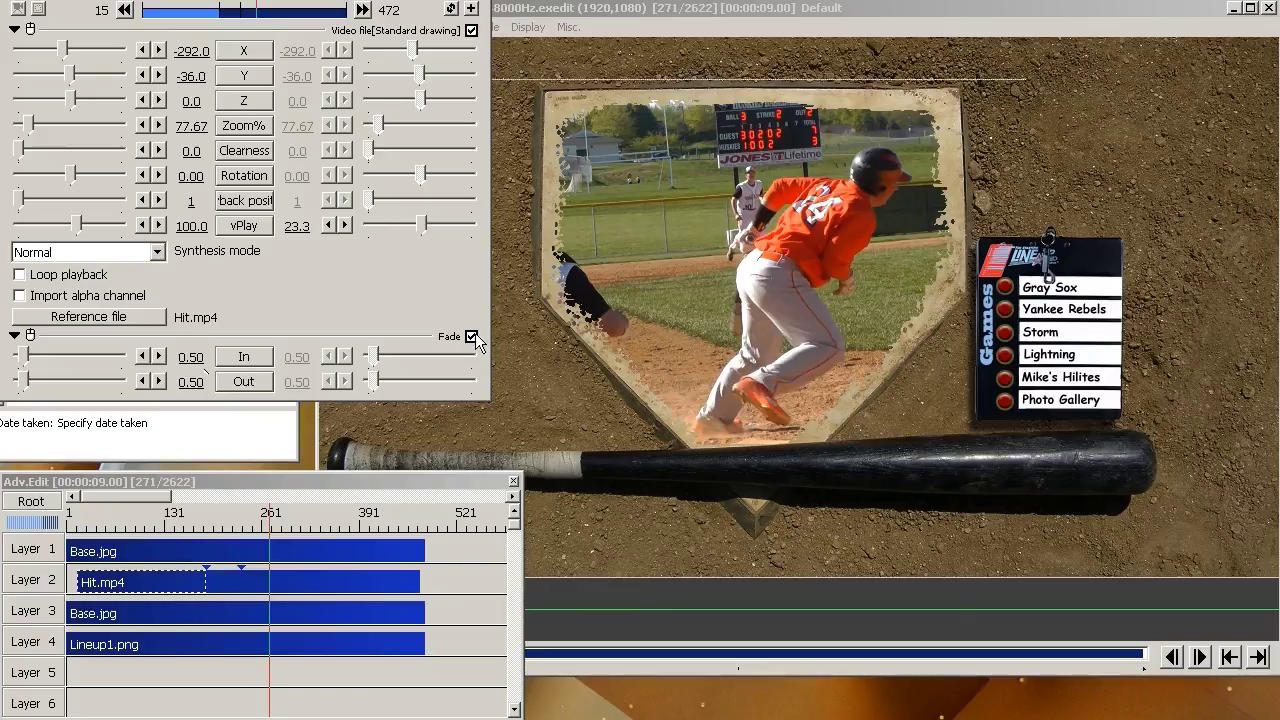
pyautogui.click(255, 565)
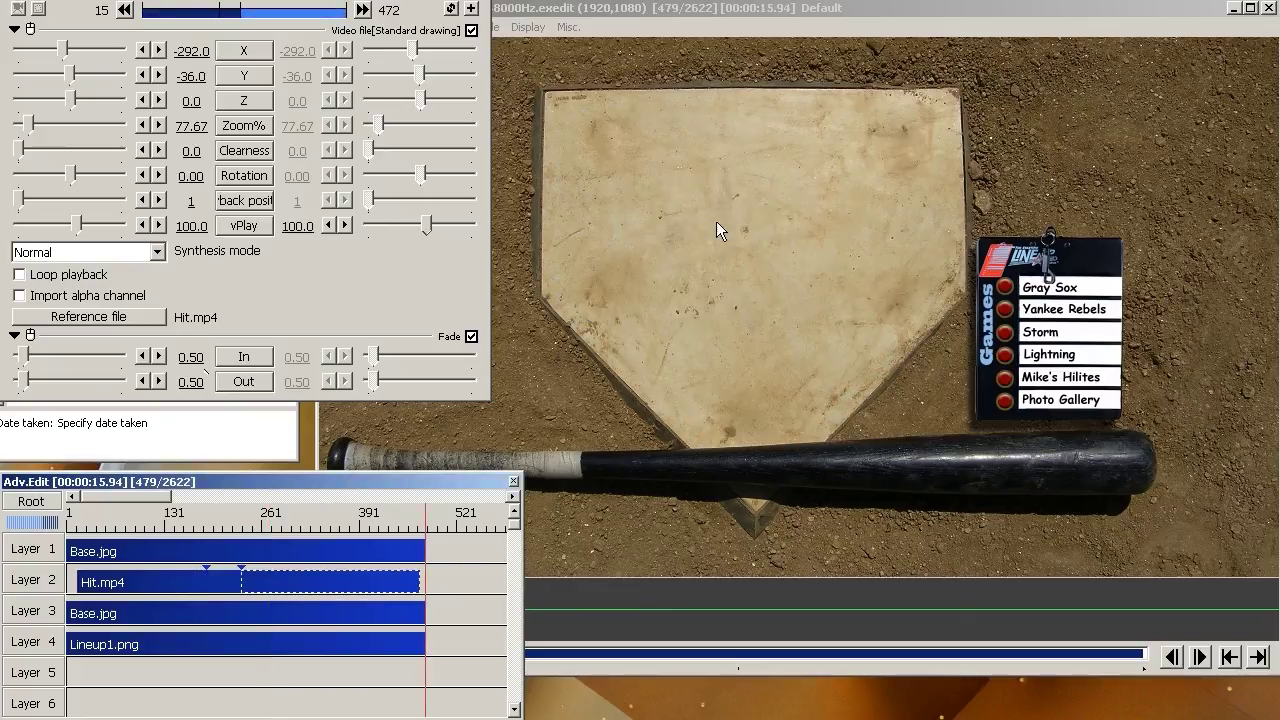
pyautogui.click(136, 676)
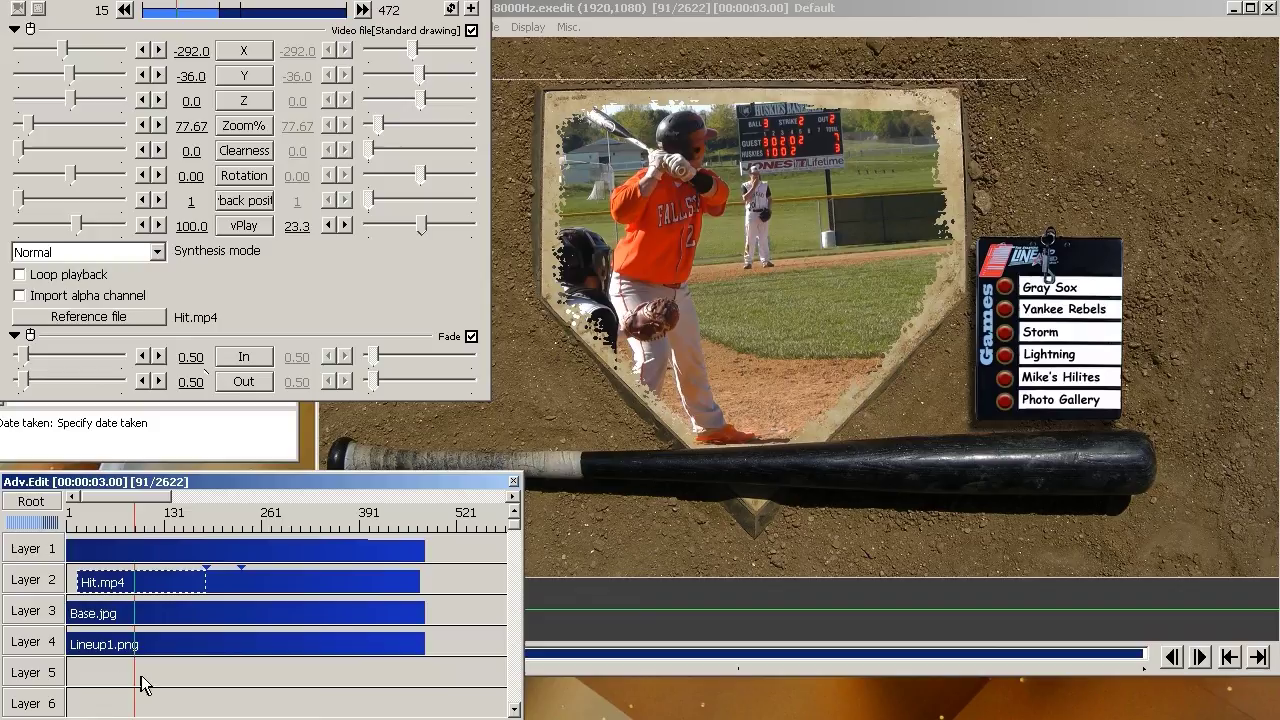
pyautogui.click(98, 677)
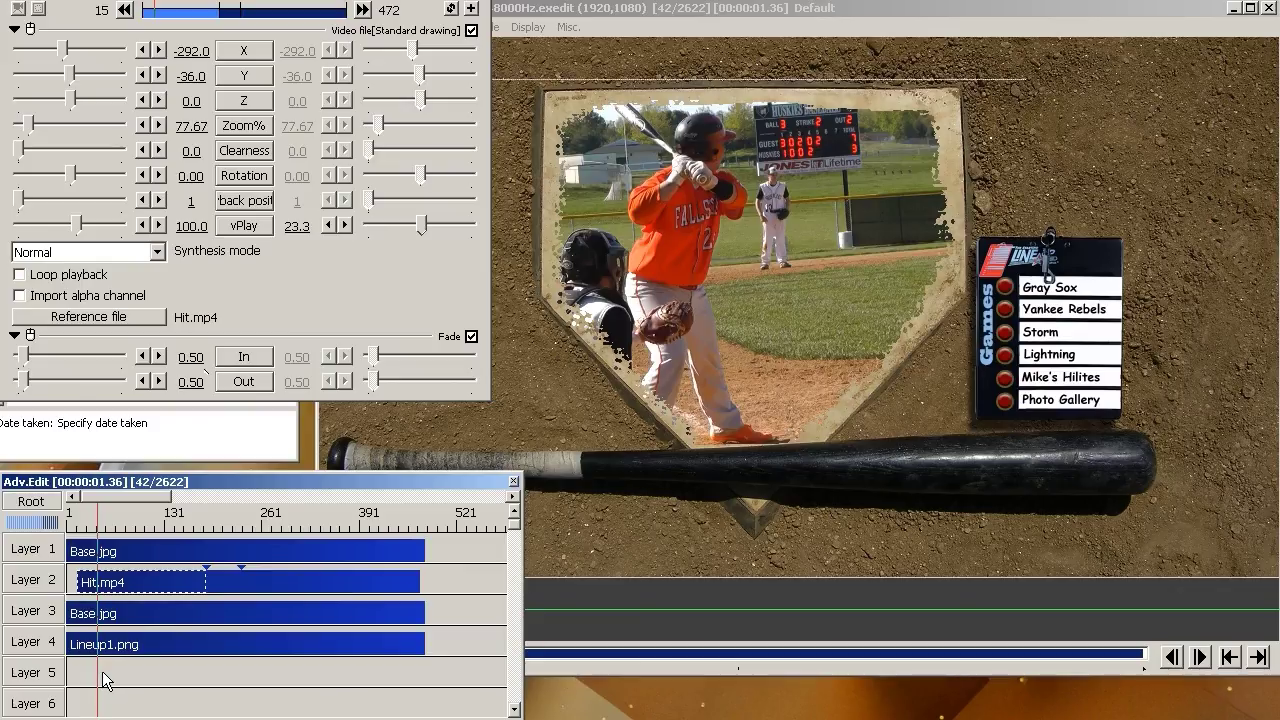
# Create a video file object on Layer 5 loaded with 0001.png from the Ball Wobble folder.
pyautogui.rightClick(106, 680)
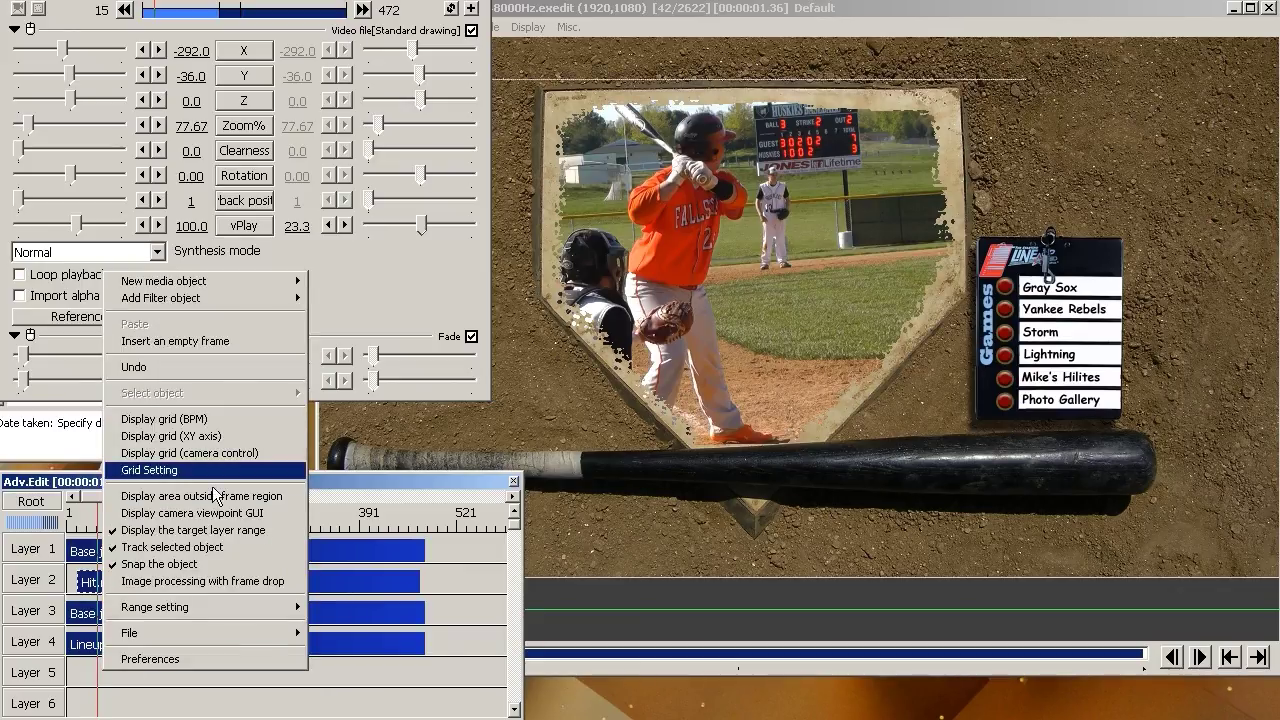
pyautogui.moveTo(227, 277)
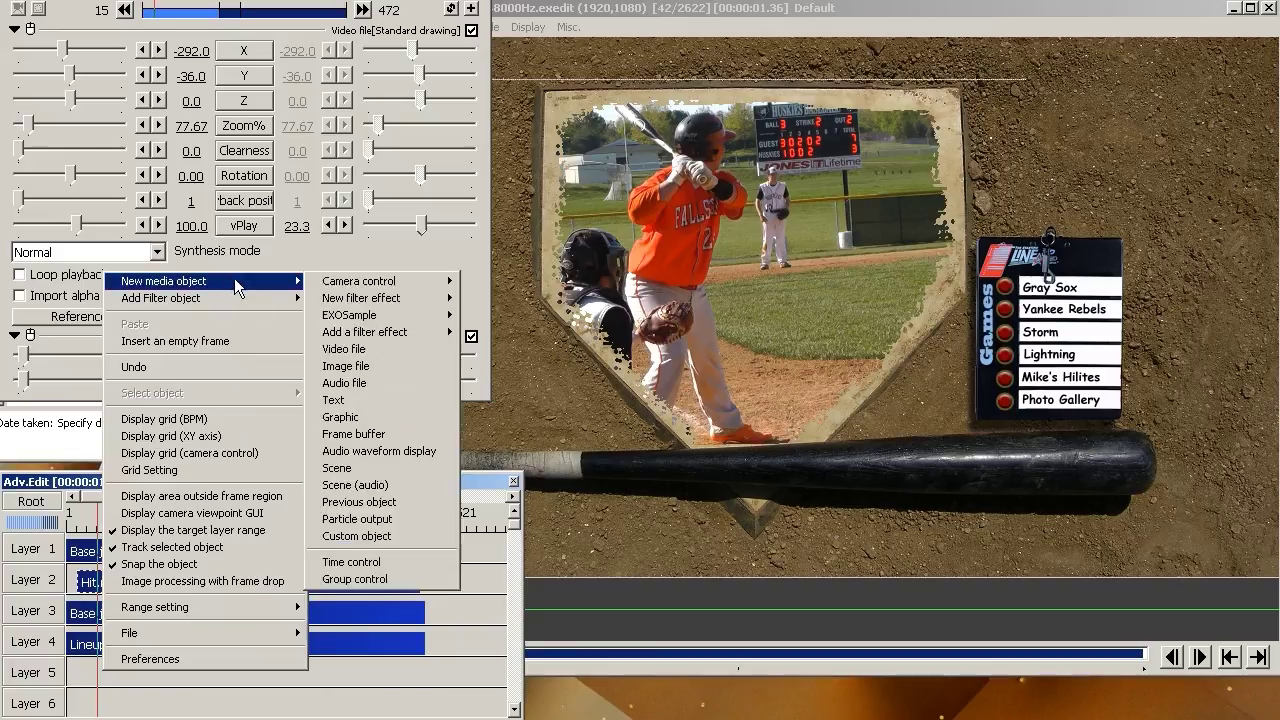
pyautogui.moveTo(392, 300)
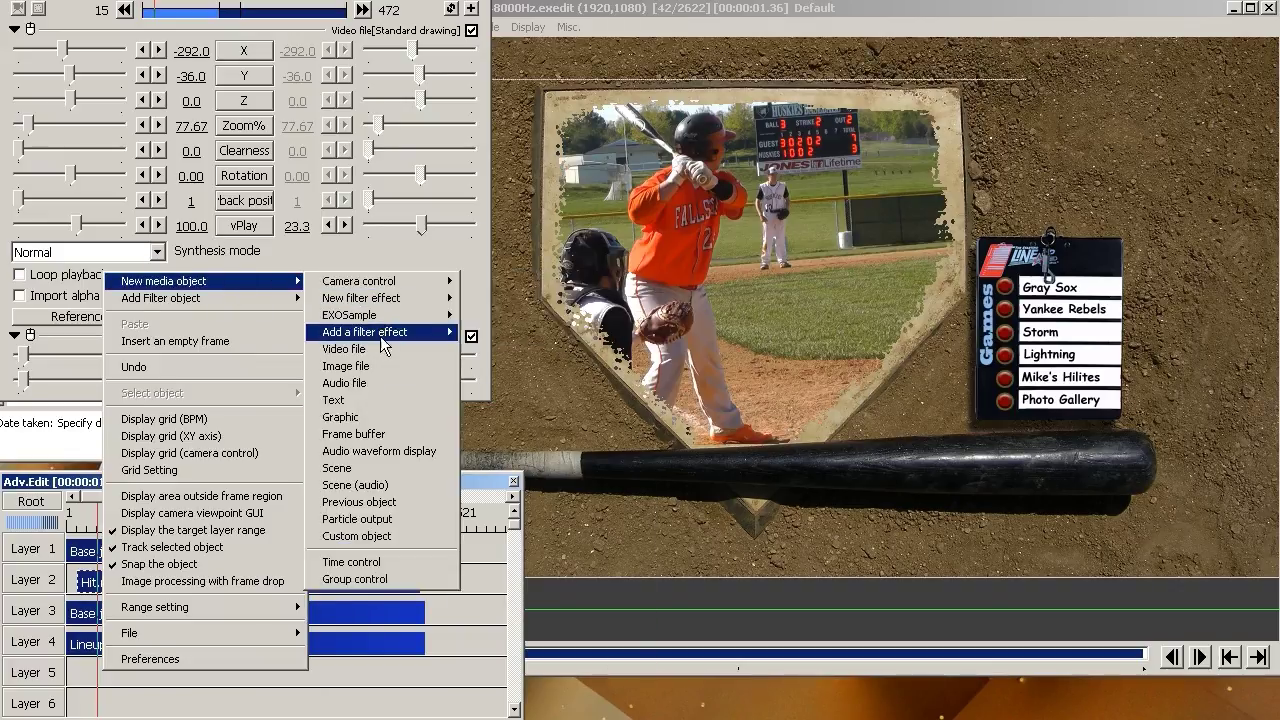
pyautogui.click(370, 349)
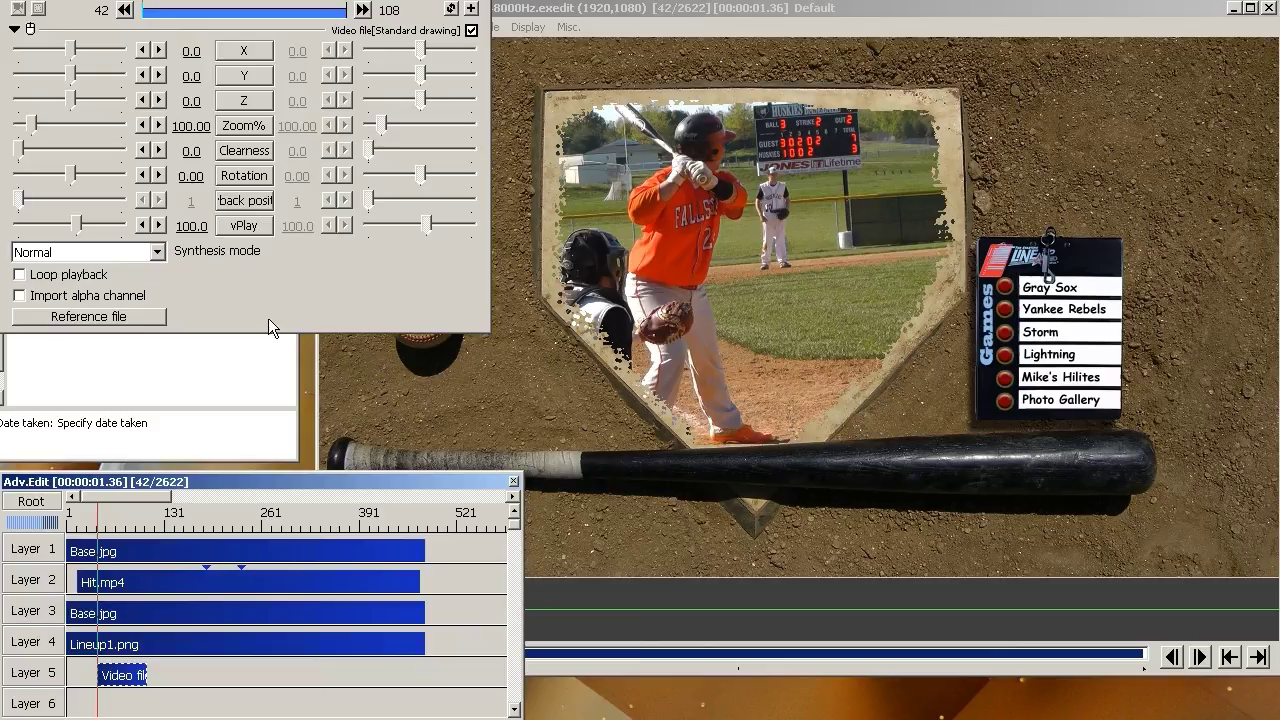
pyautogui.click(122, 318)
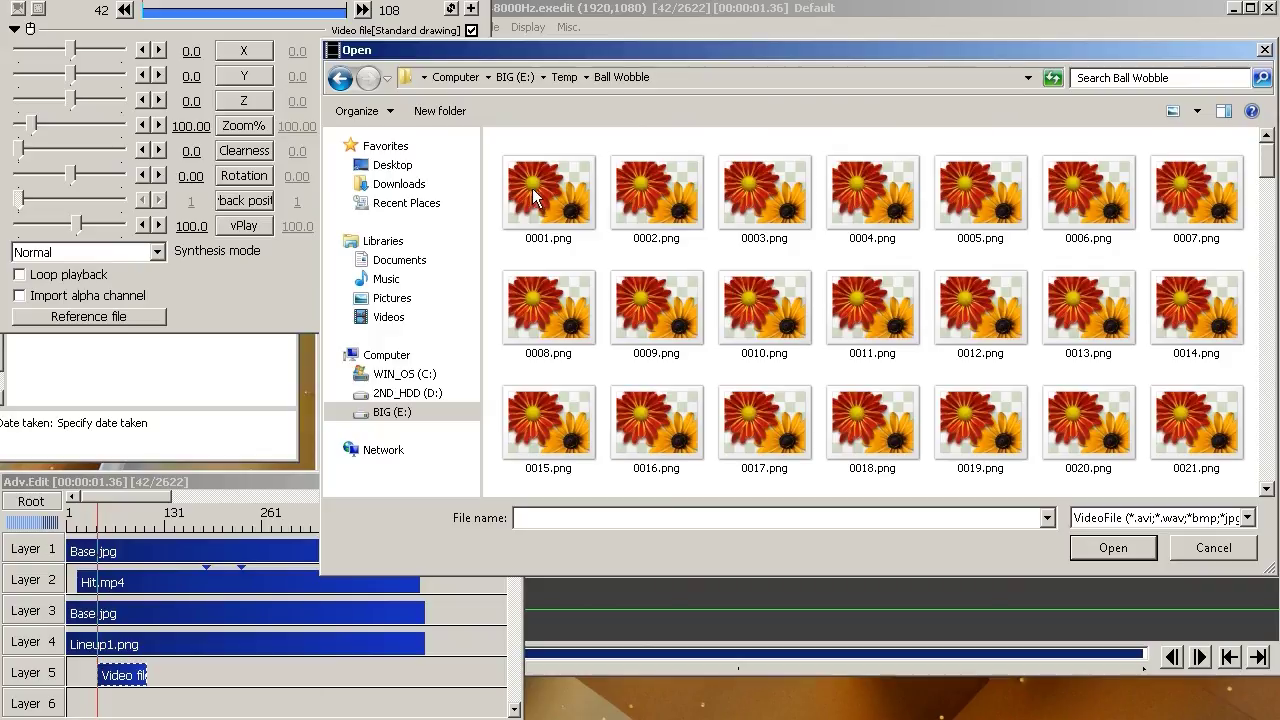
pyautogui.click(533, 200)
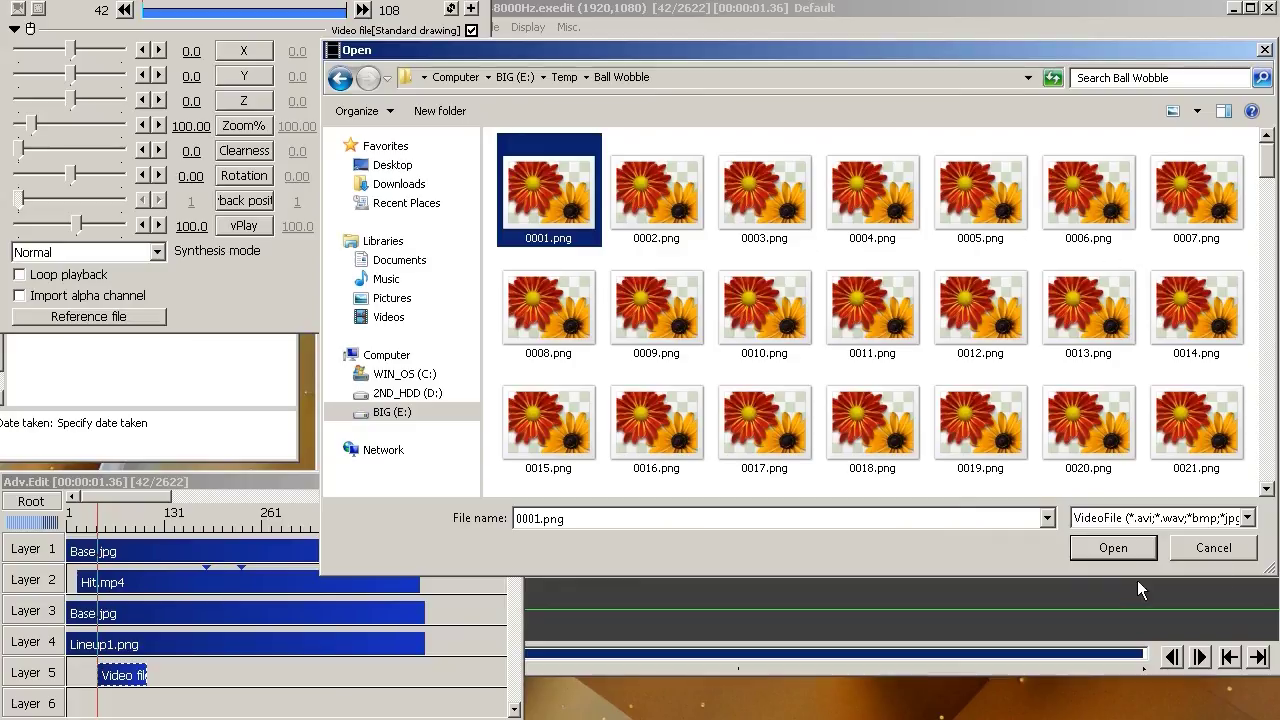
pyautogui.click(1113, 548)
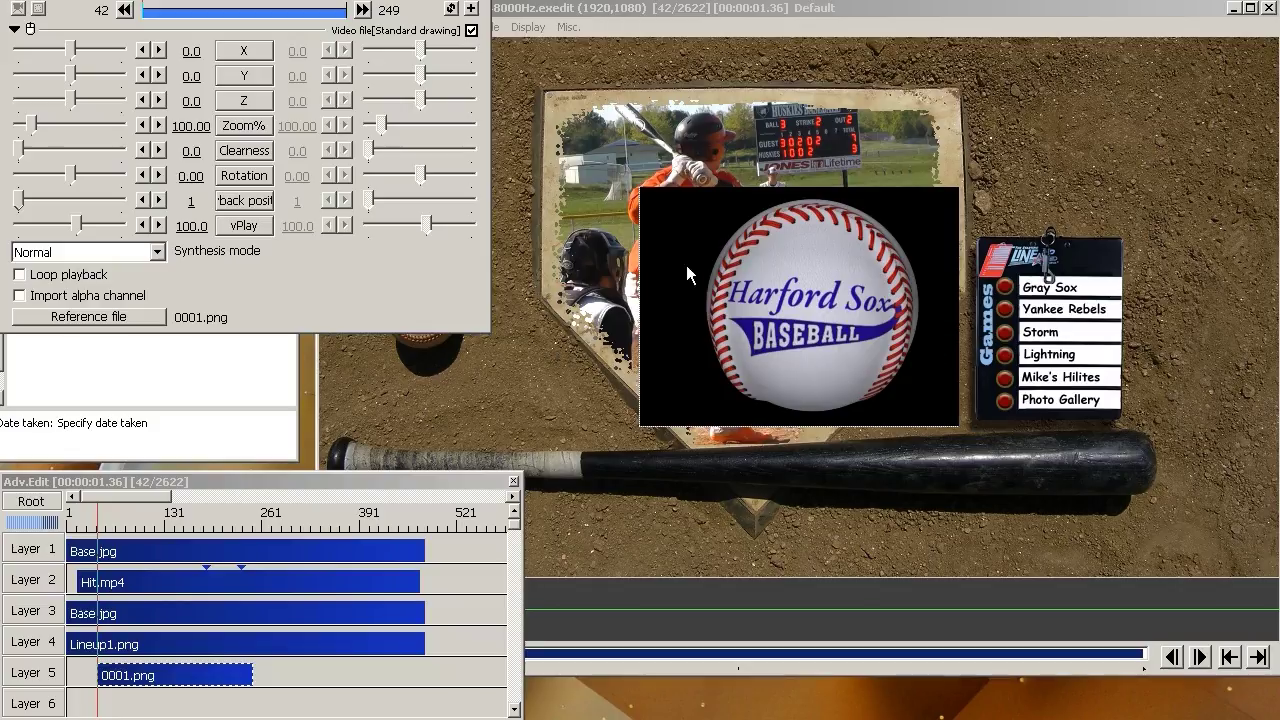
# Enable the ball clip's alpha channel, move it onto the bat and shrink it to about 31% zoom.
pyautogui.click(20, 296)
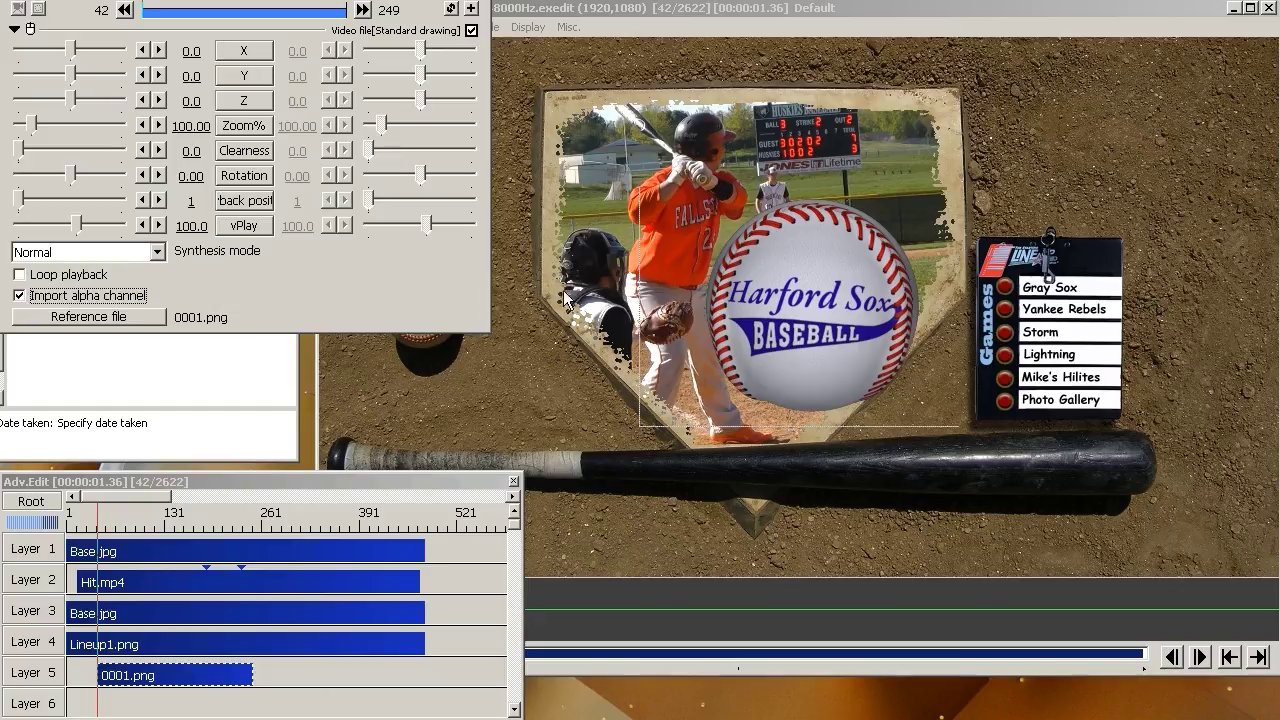
pyautogui.click(115, 700)
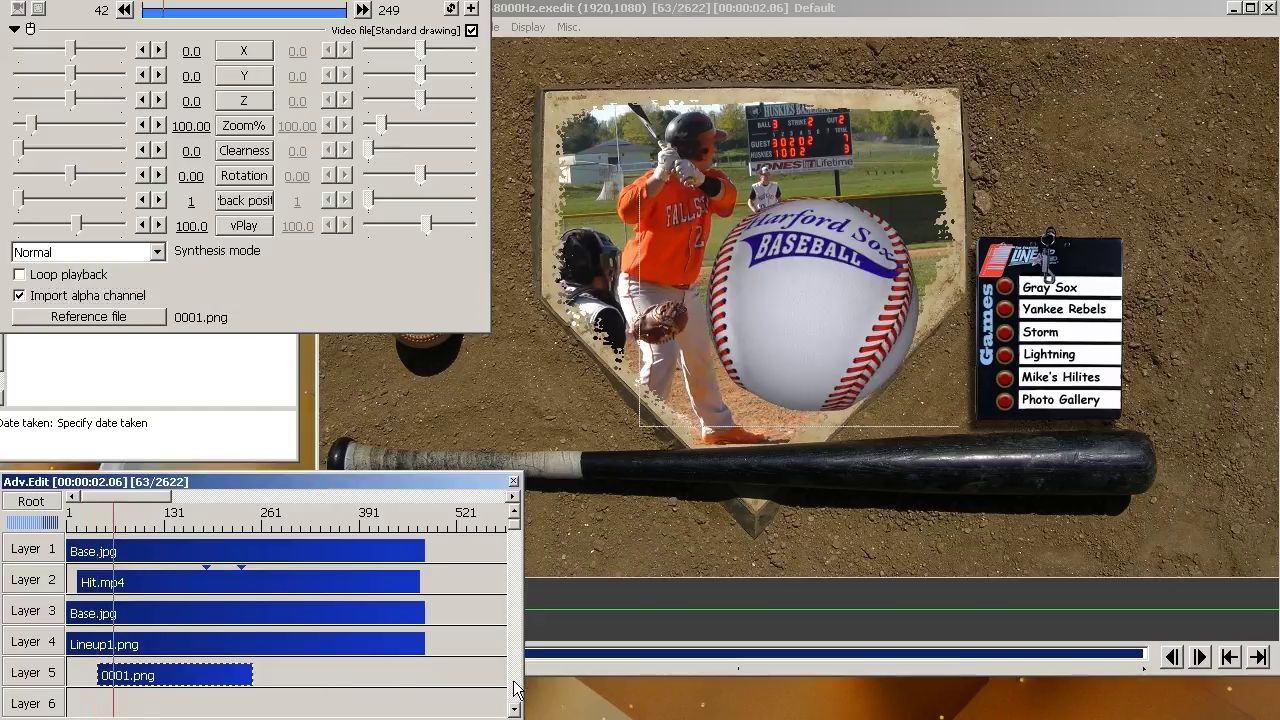
pyautogui.press('space')
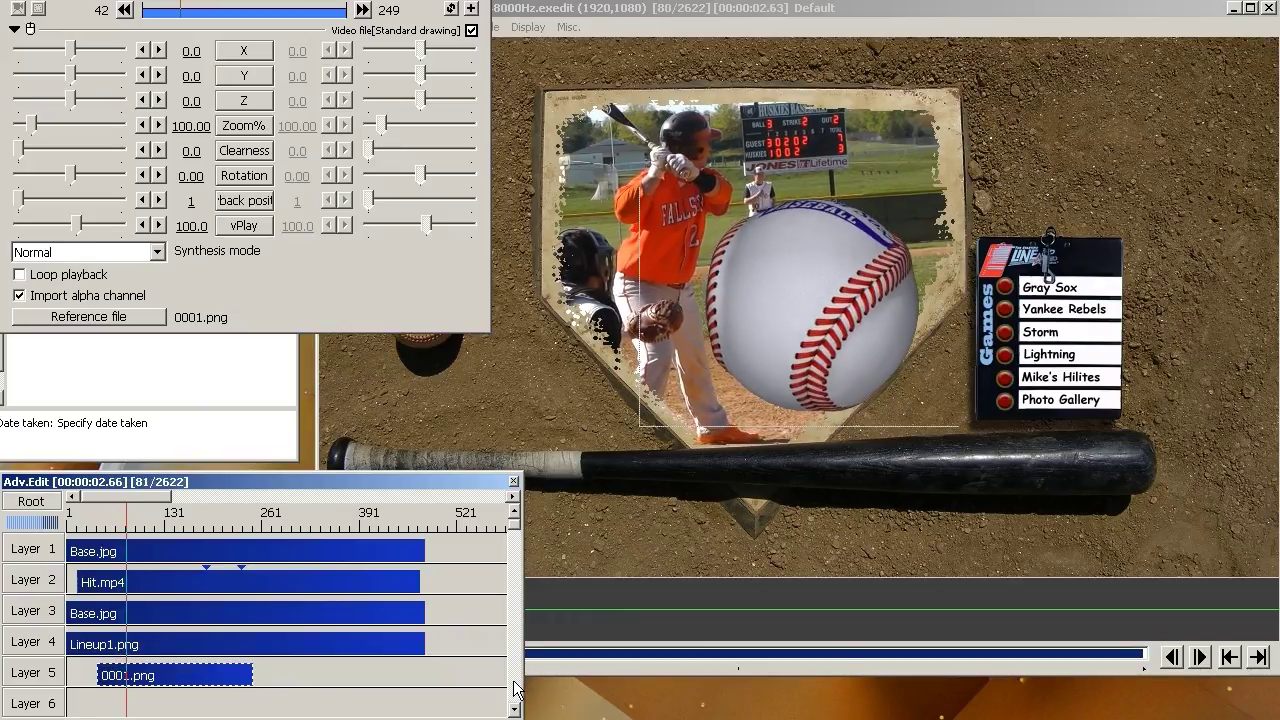
pyautogui.press('space')
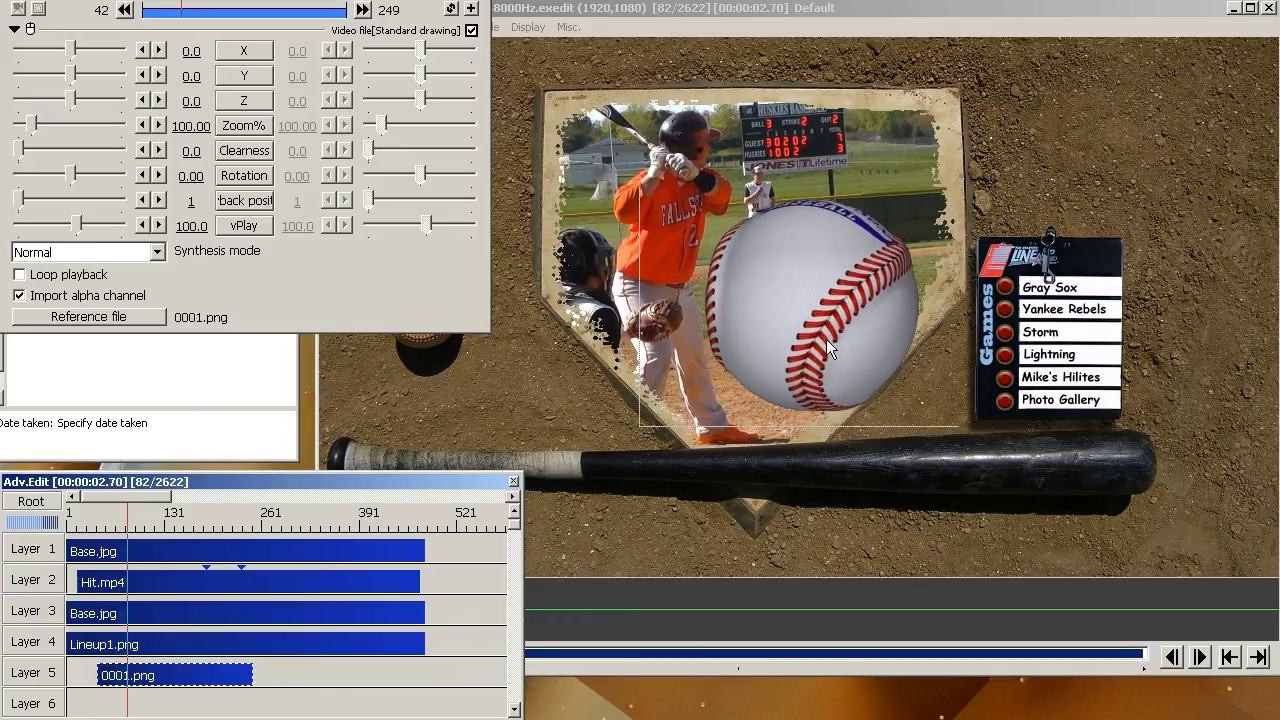
pyautogui.moveTo(804, 317); pyautogui.dragTo(741, 477)
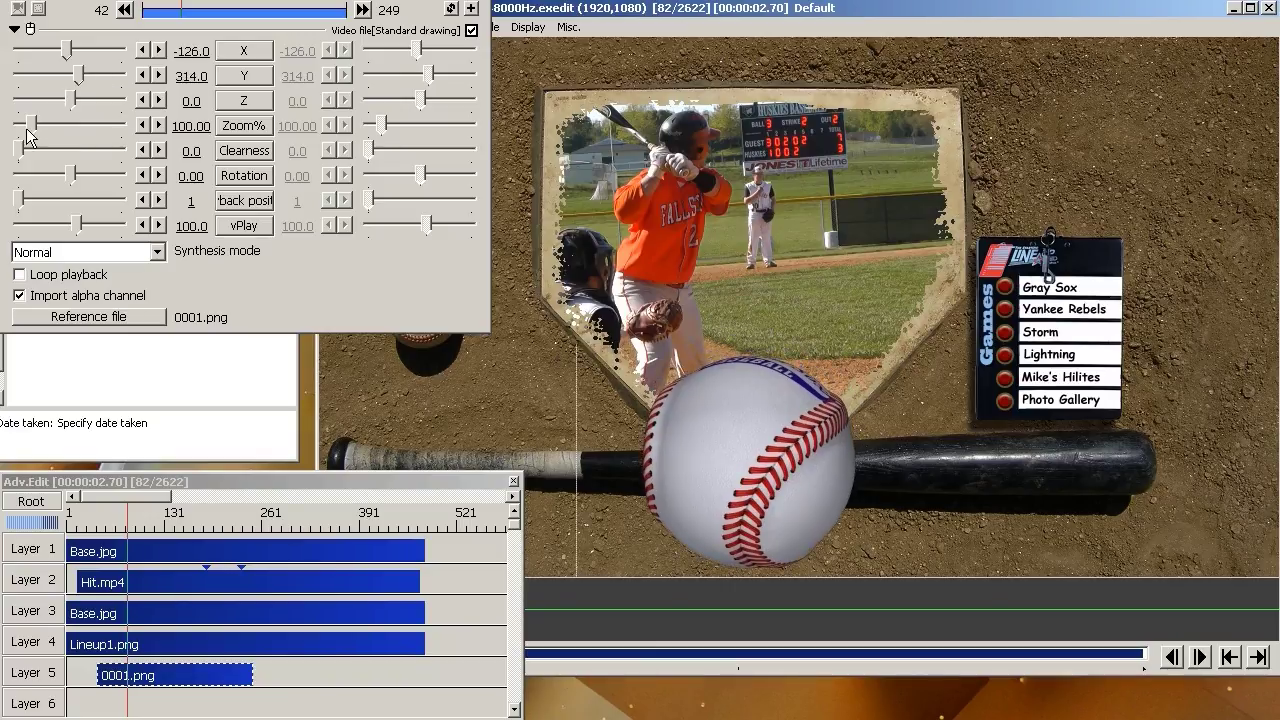
pyautogui.moveTo(30, 124); pyautogui.dragTo(20, 136)
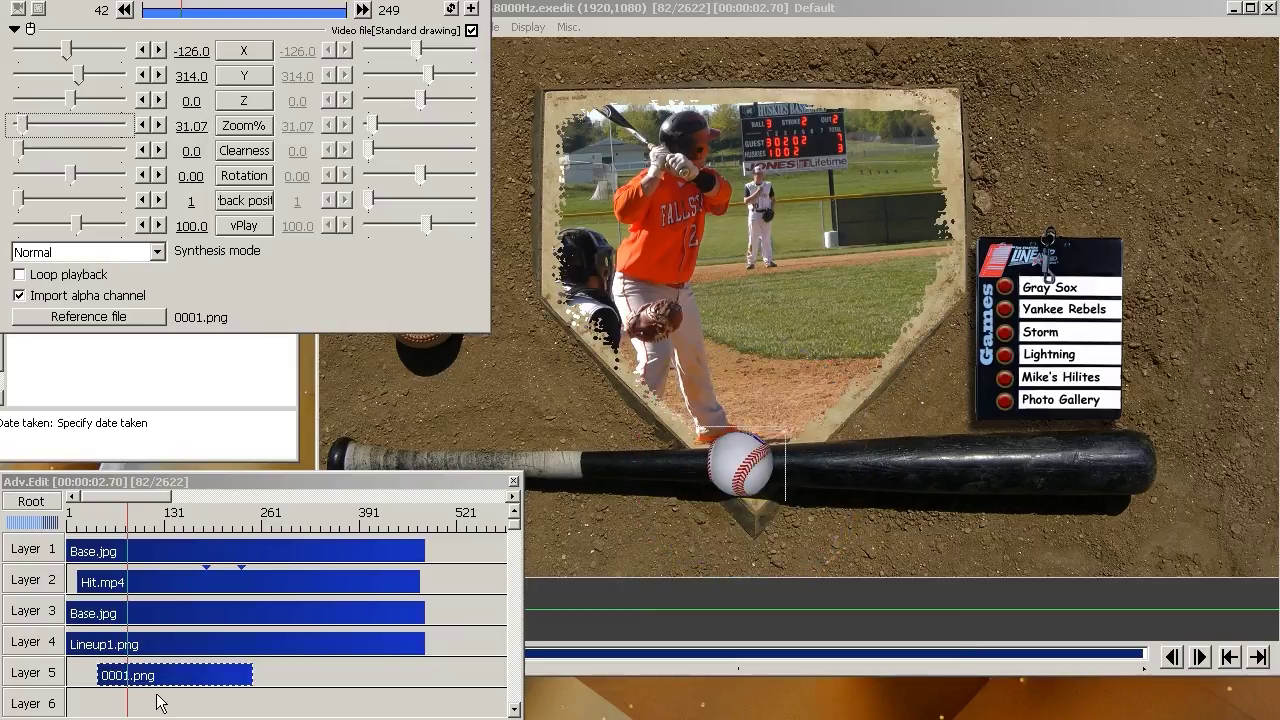
# Preview from frame 126, then delete the 0001.png ball clip from Layer 5.
pyautogui.click(184, 648)
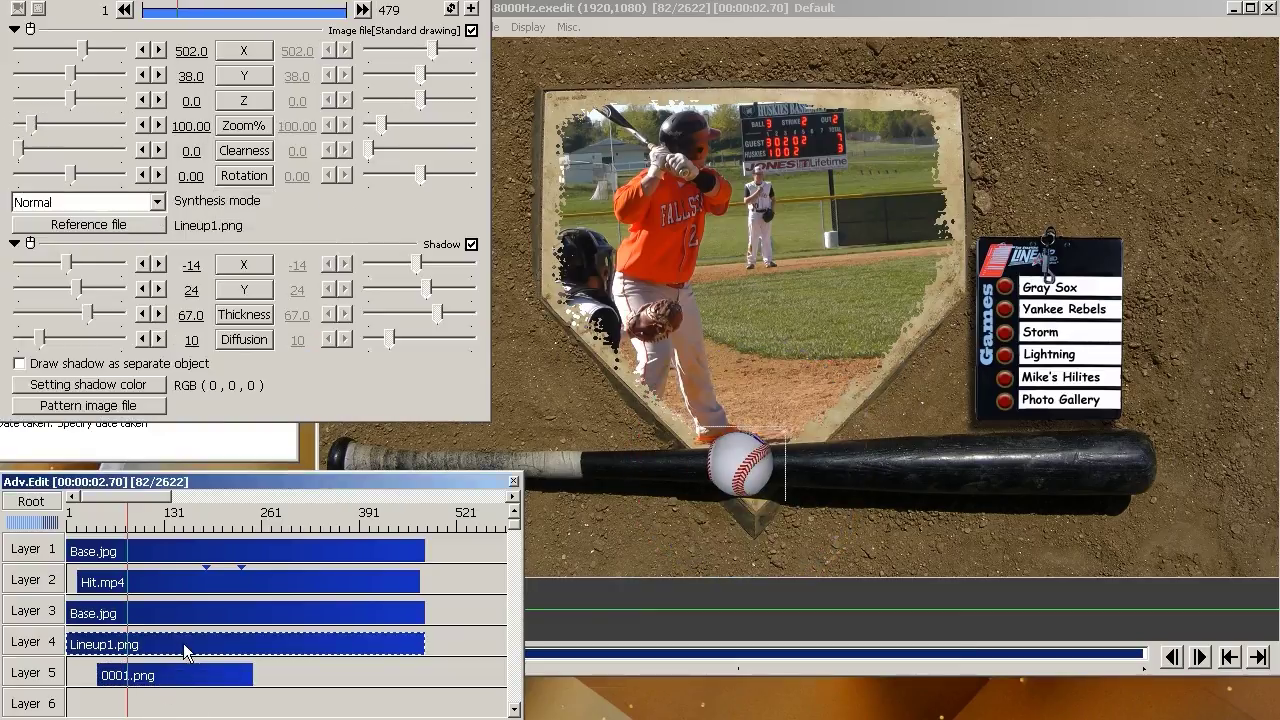
pyautogui.click(160, 700)
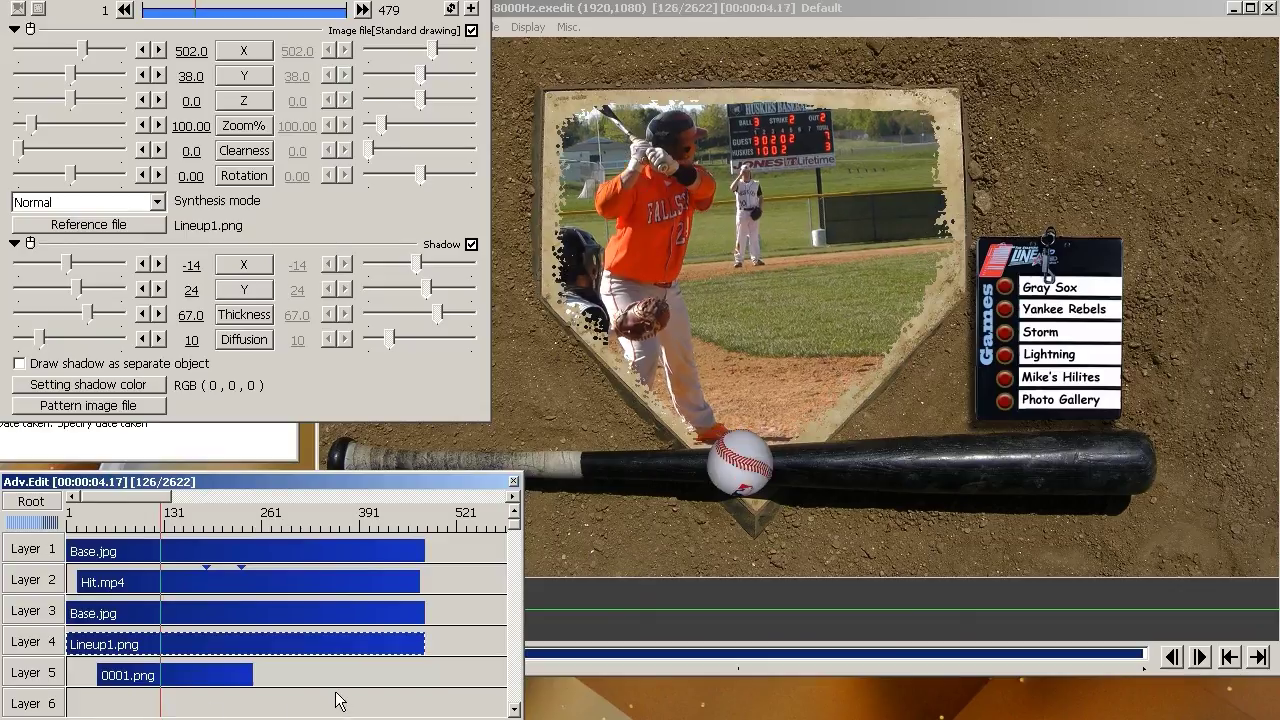
pyautogui.press('space')
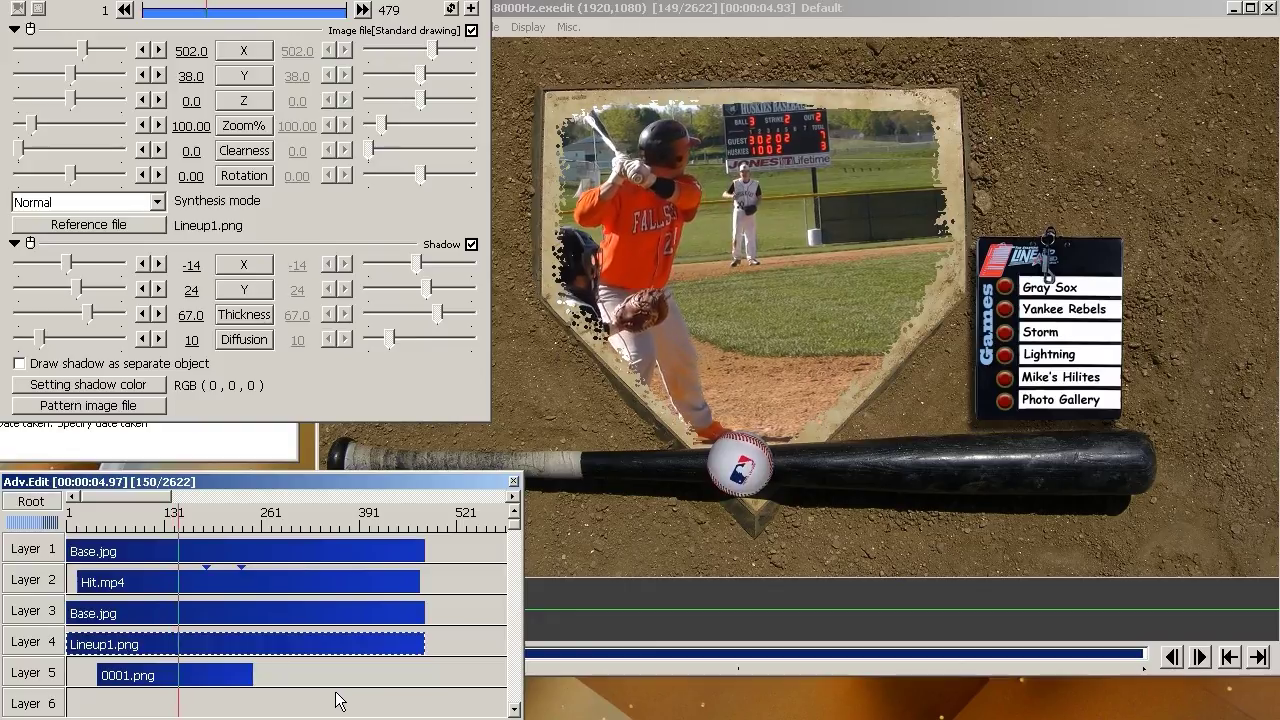
pyautogui.press('space')
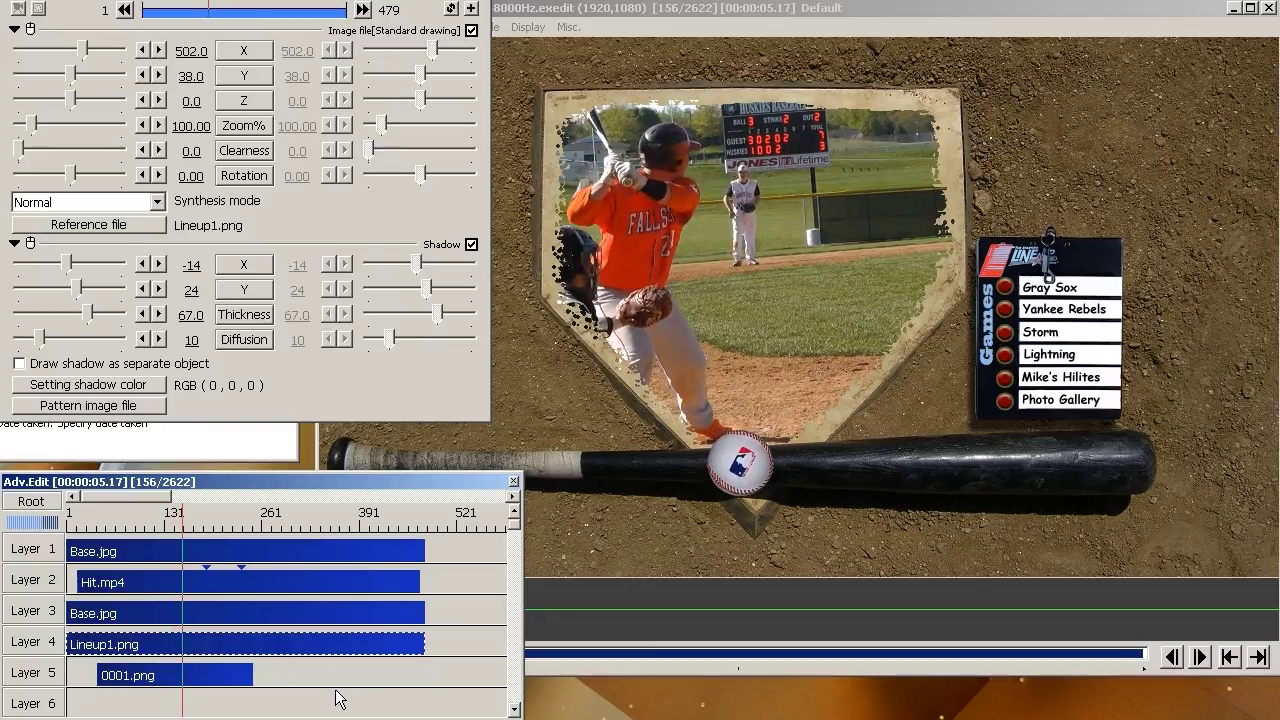
pyautogui.click(208, 684)
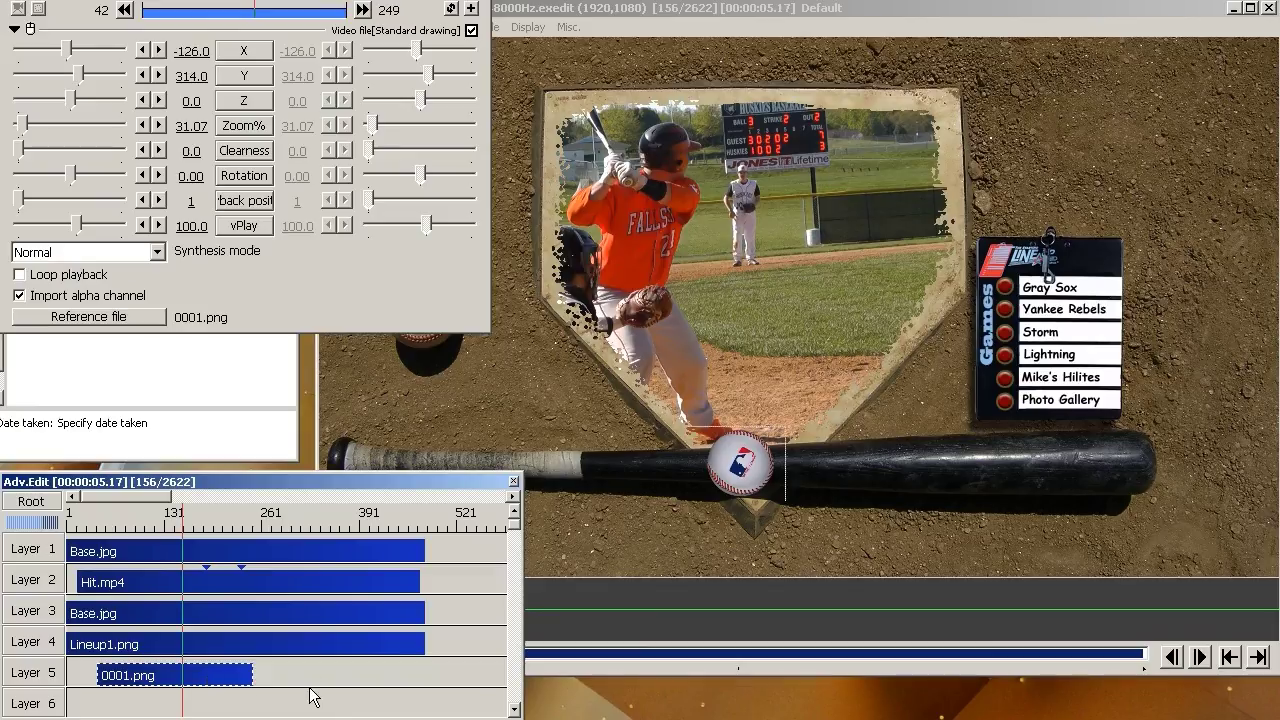
pyautogui.press('Delete')
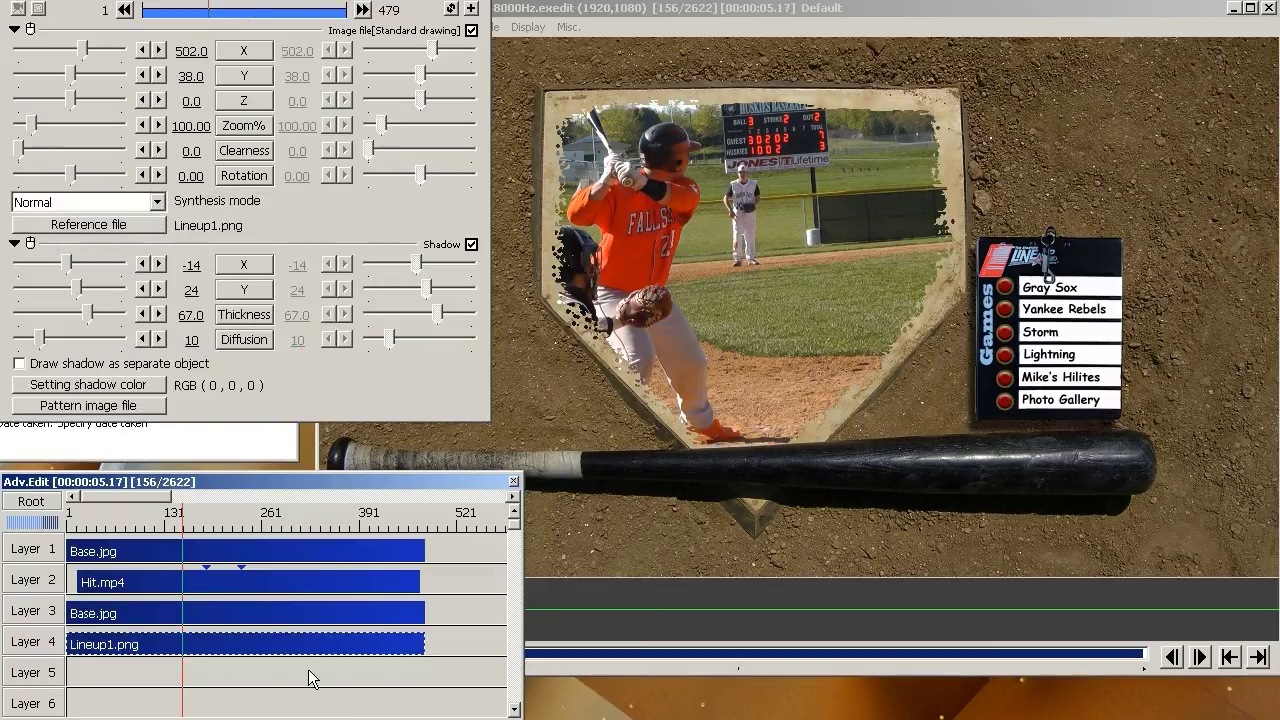
# Drop Take_Me_Out_To_The_Ball_Game.mp3 from the project folder onto timeline Layer 5.
pyautogui.click(228, 440)
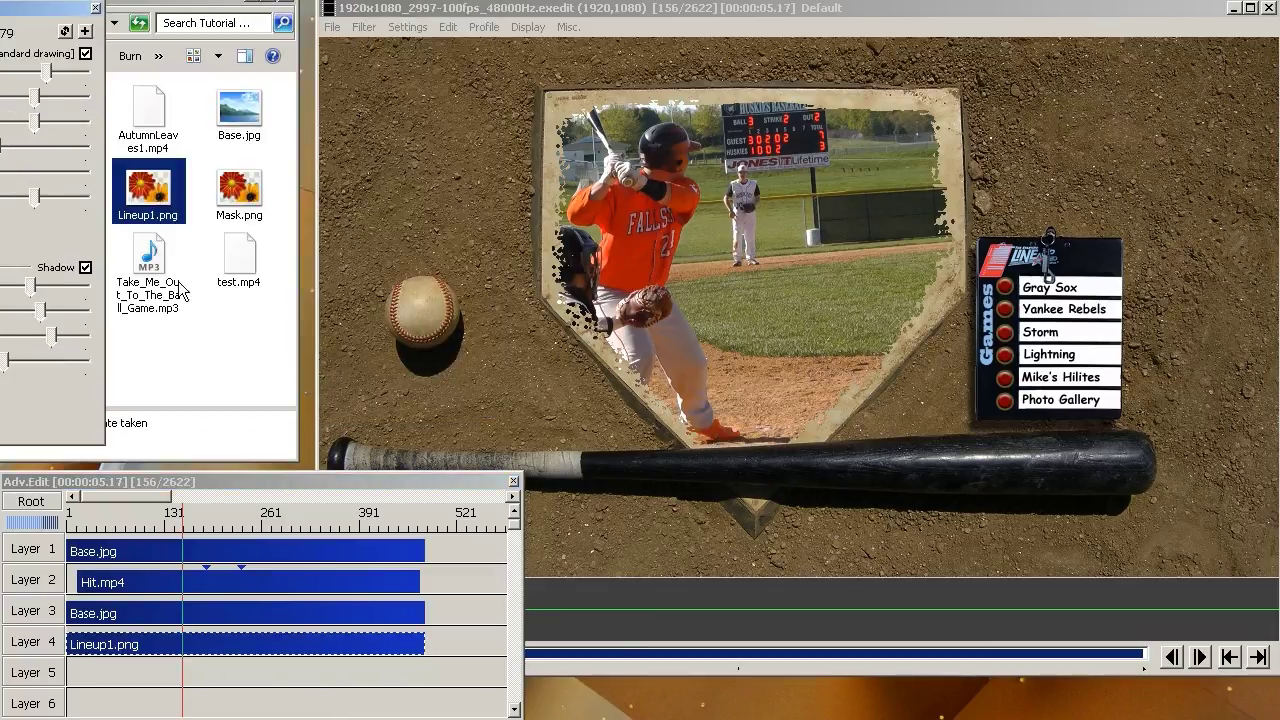
pyautogui.moveTo(152, 258); pyautogui.dragTo(113, 683)
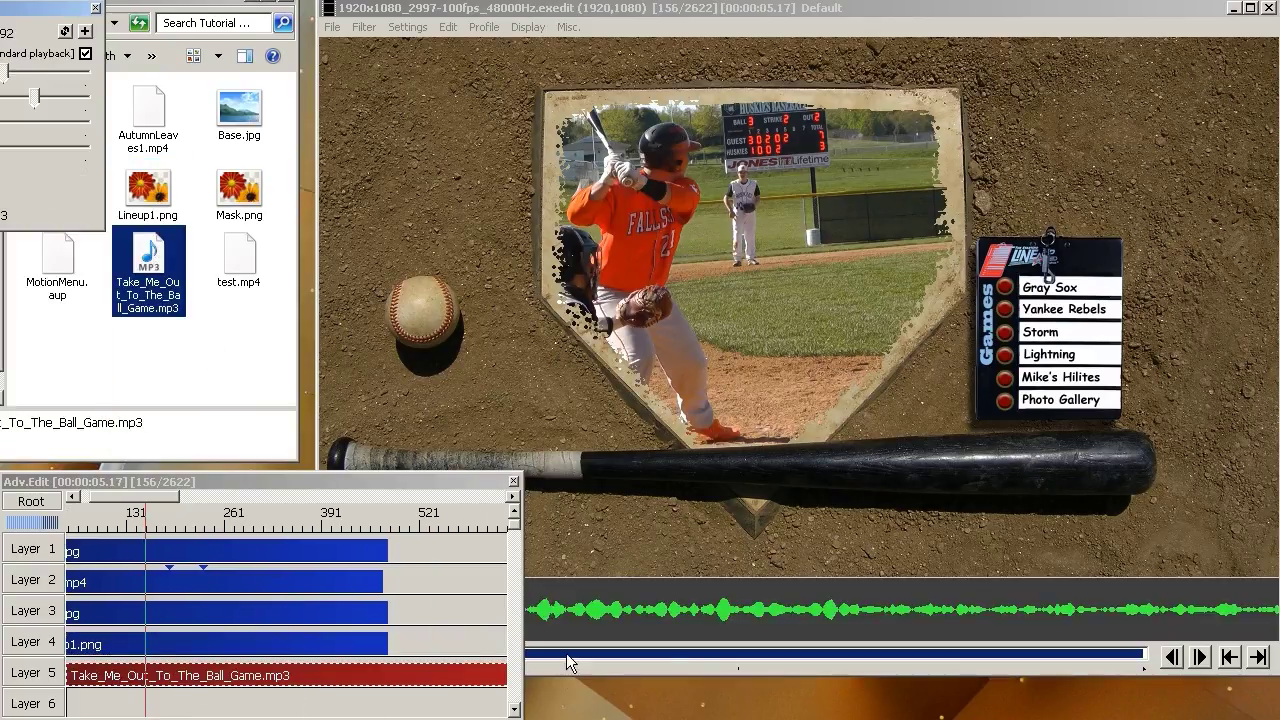
pyautogui.moveTo(520, 663); pyautogui.dragTo(376, 678)
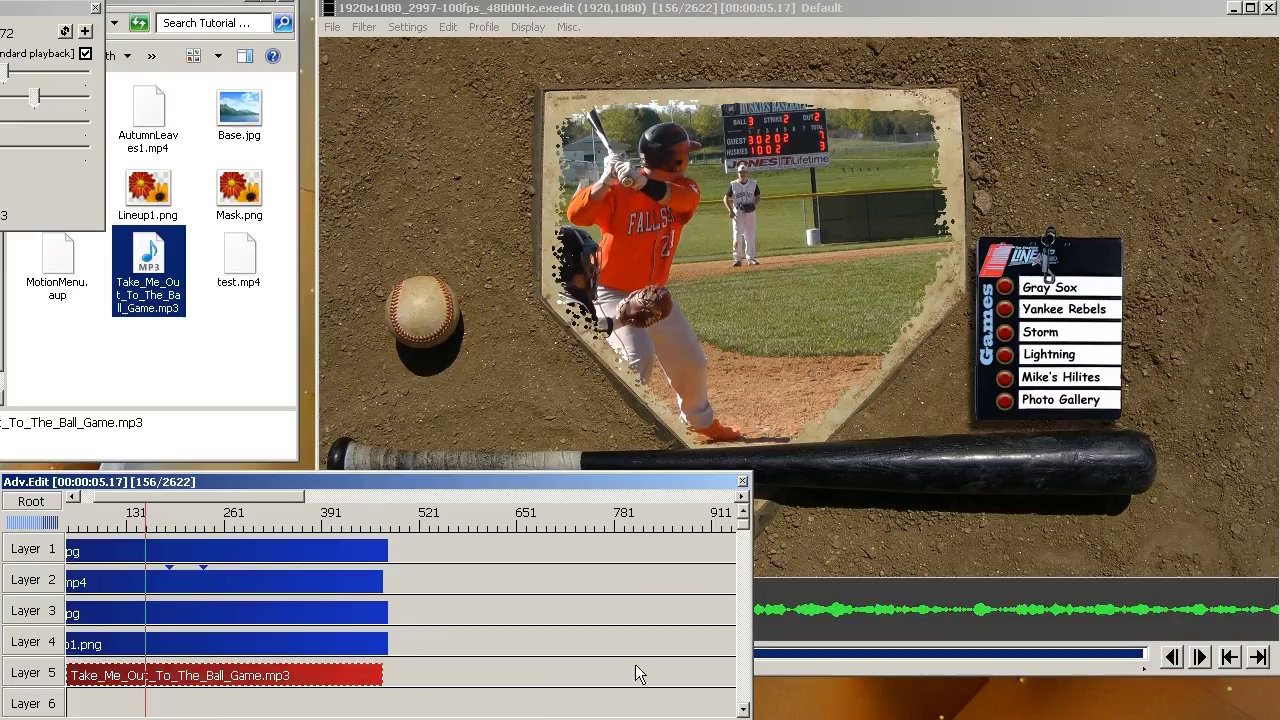
pyautogui.moveTo(537, 656); pyautogui.dragTo(536, 656)
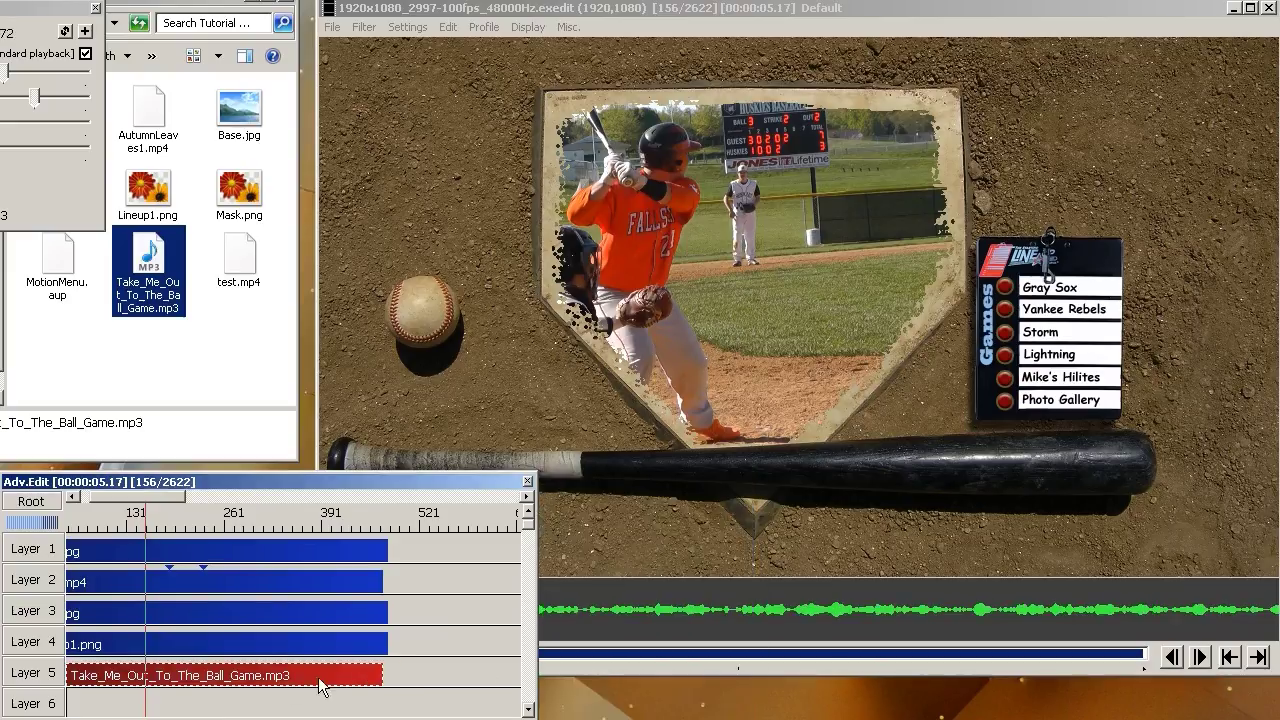
# Enable Volume fade on the Layer 5 music clip with In 2.00 and Out 0.50.
pyautogui.click(265, 678)
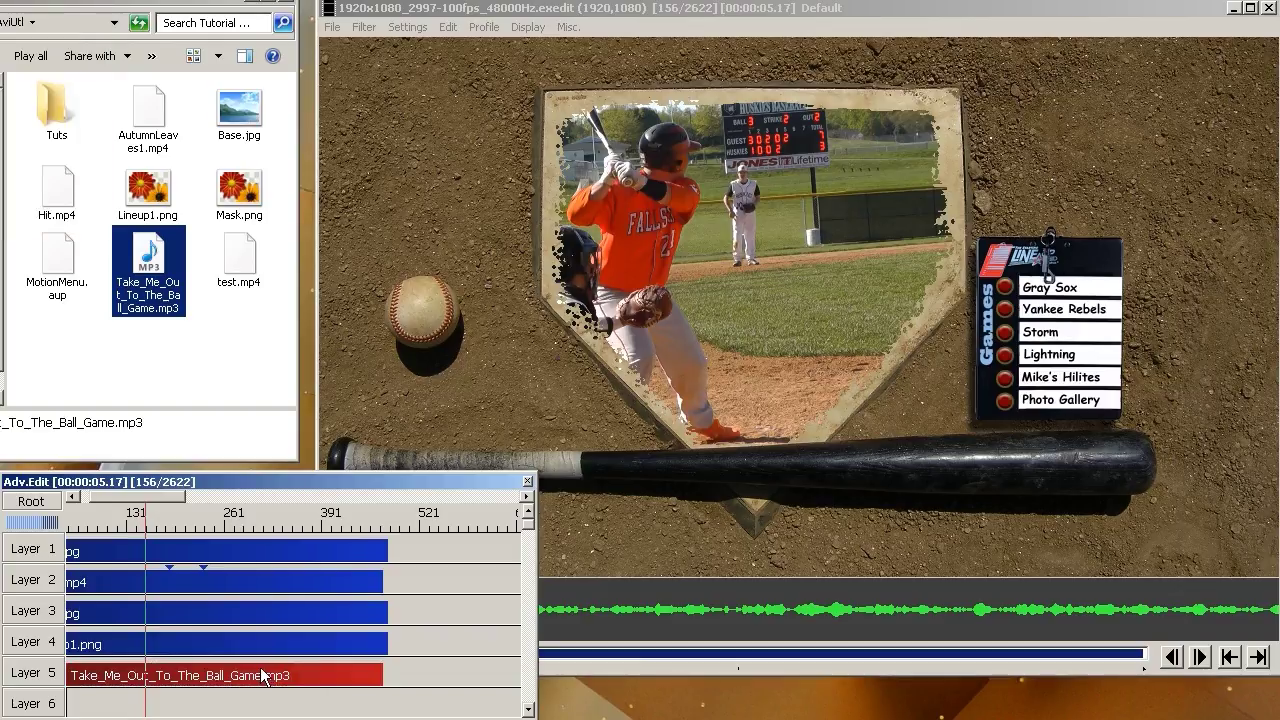
pyautogui.doubleClick(265, 678)
pyautogui.moveTo(35, 12); pyautogui.dragTo(381, 55)
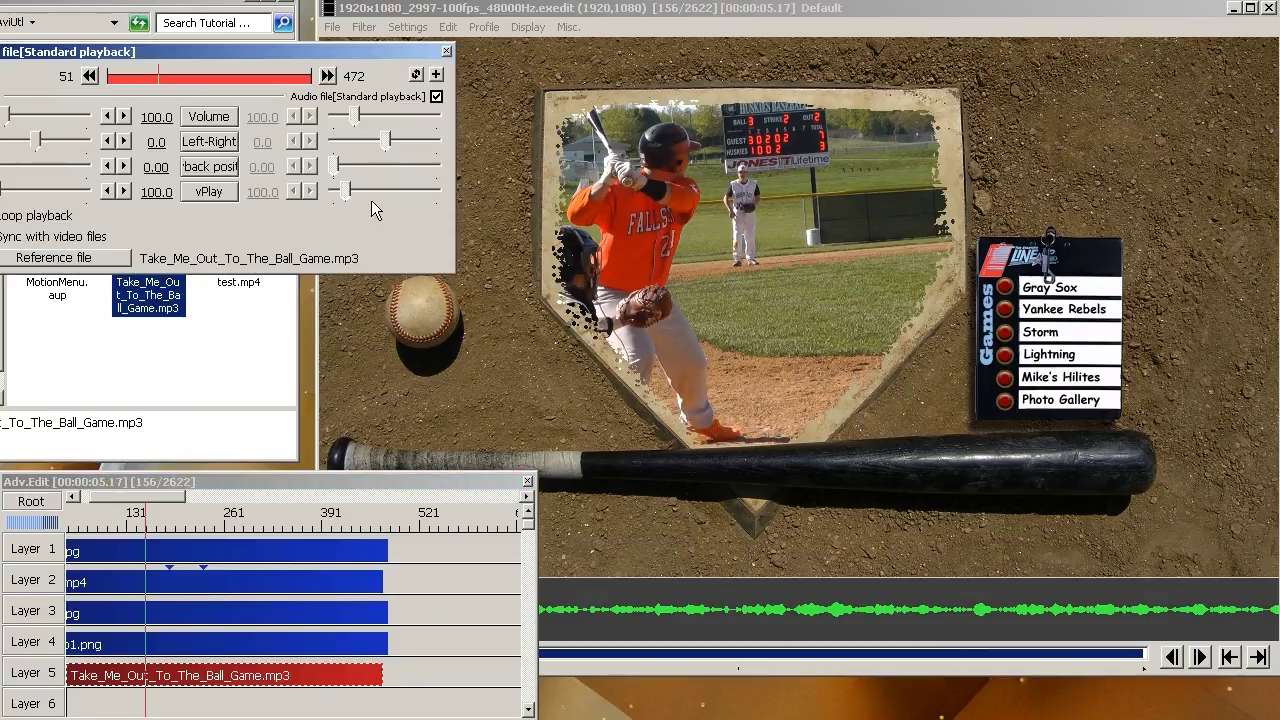
pyautogui.click(436, 75)
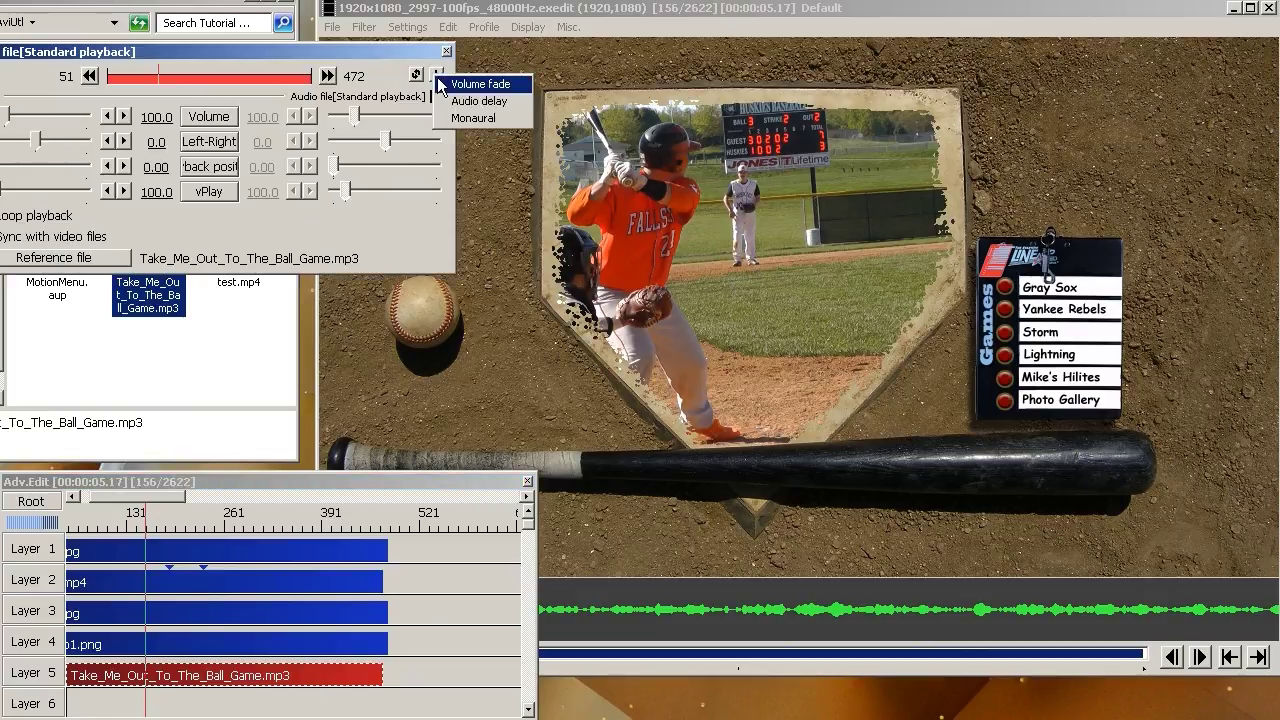
pyautogui.click(446, 90)
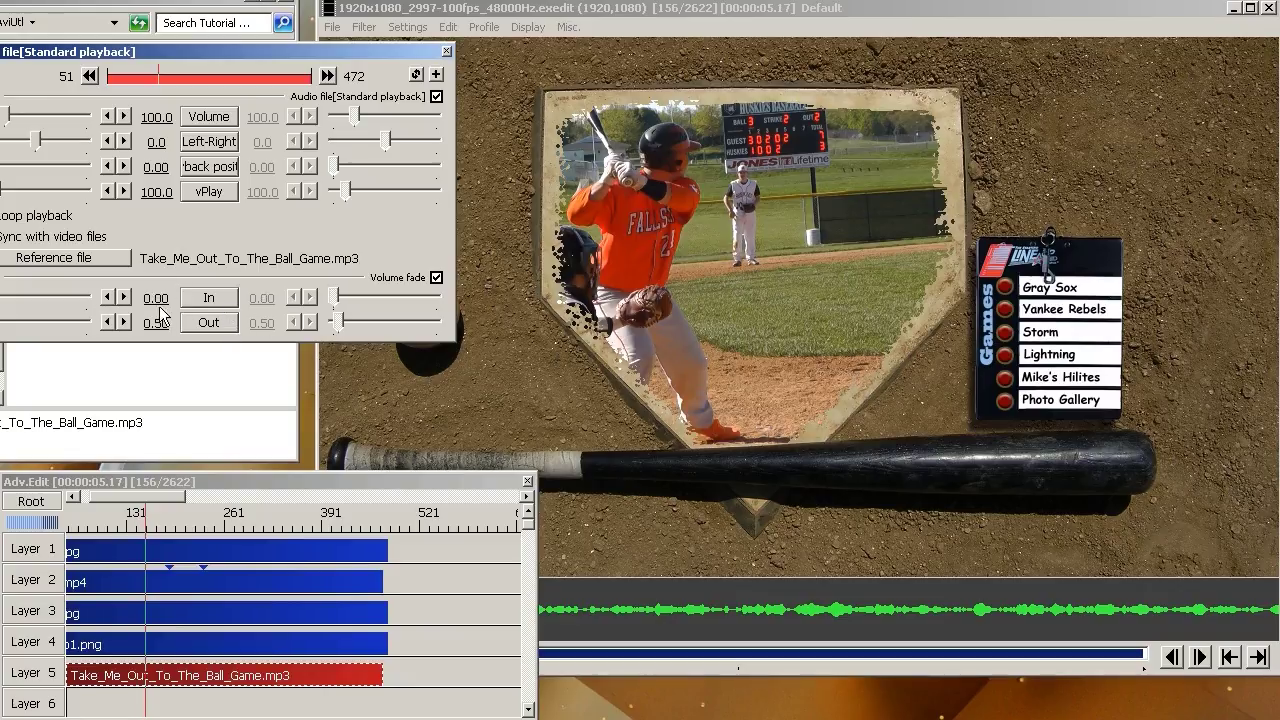
pyautogui.moveTo(155, 299); pyautogui.dragTo(160, 299)
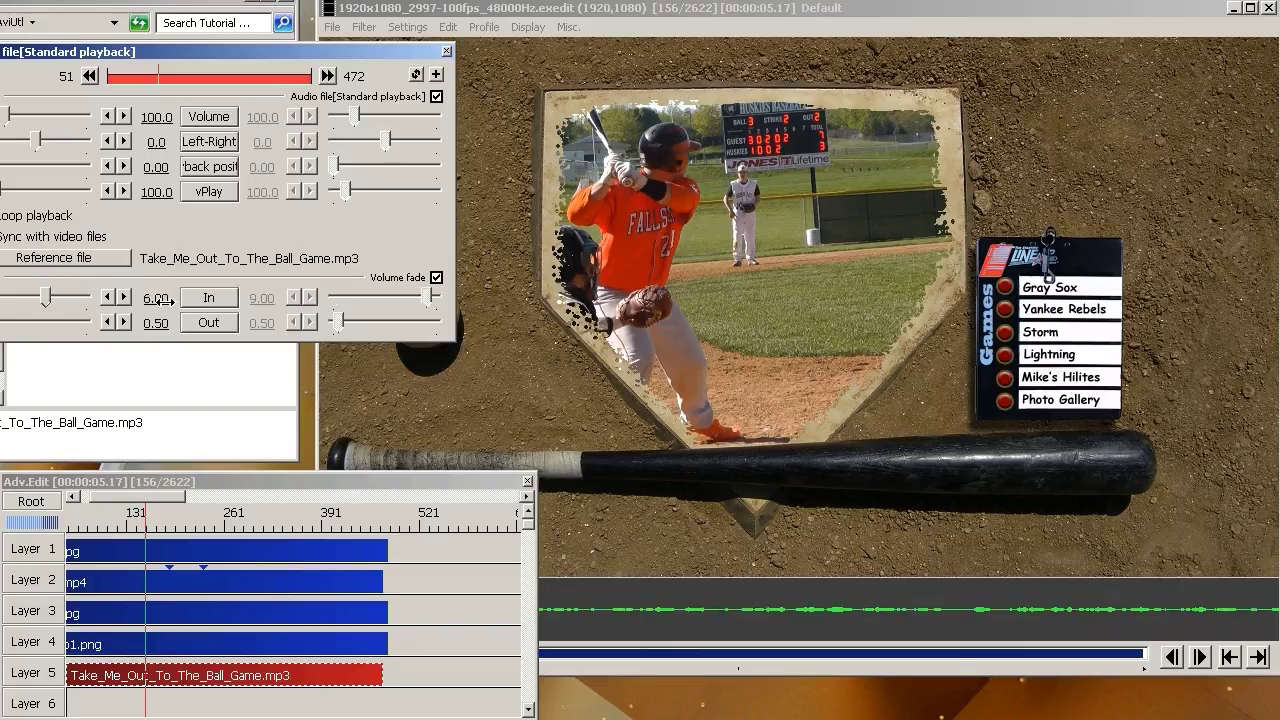
pyautogui.click(92, 298)
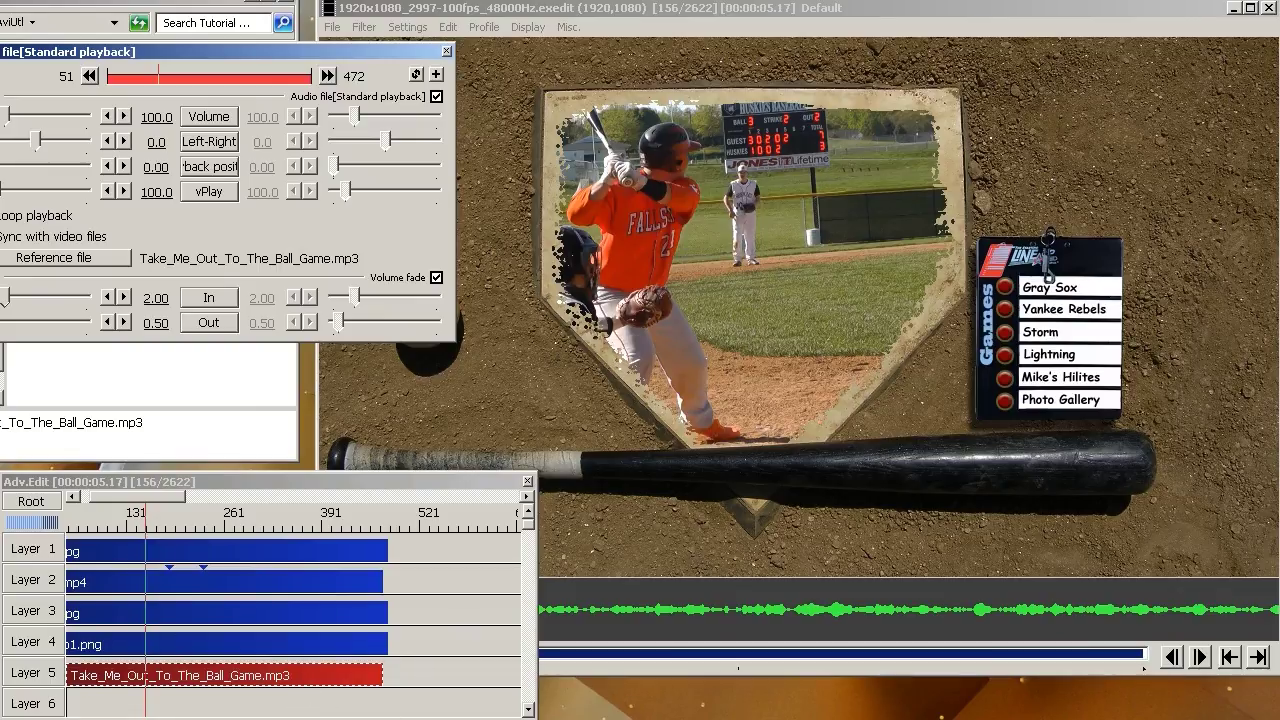
pyautogui.click(415, 713)
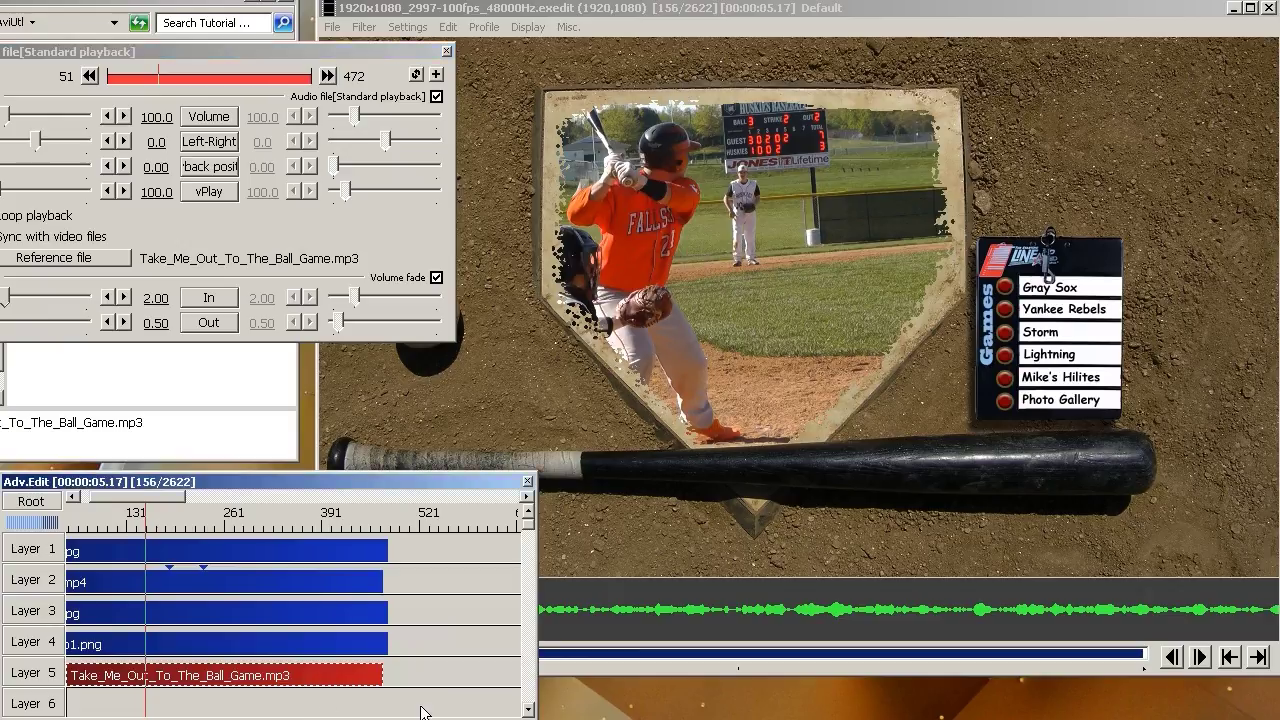
# Delete the Layer 5 music clip and jump the timeline to the last frame, 477.
pyautogui.press('Delete')
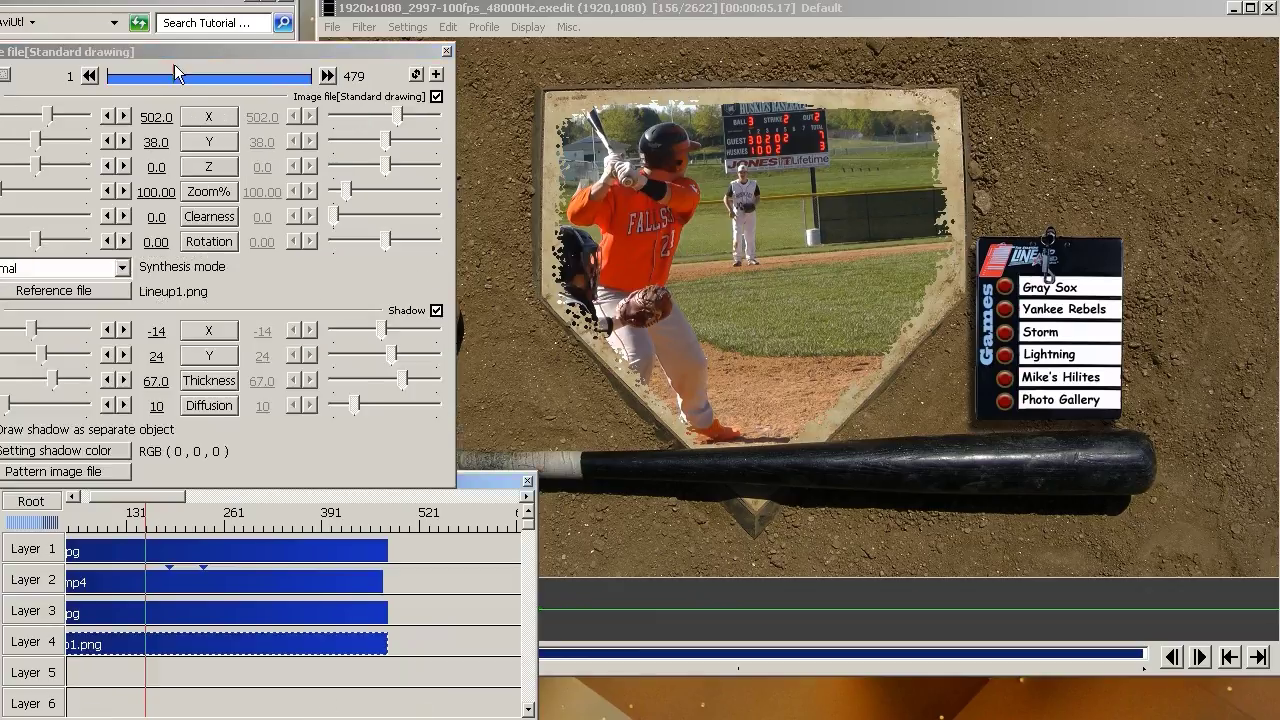
pyautogui.click(190, 46)
pyautogui.moveTo(400, 51); pyautogui.dragTo(70, 45)
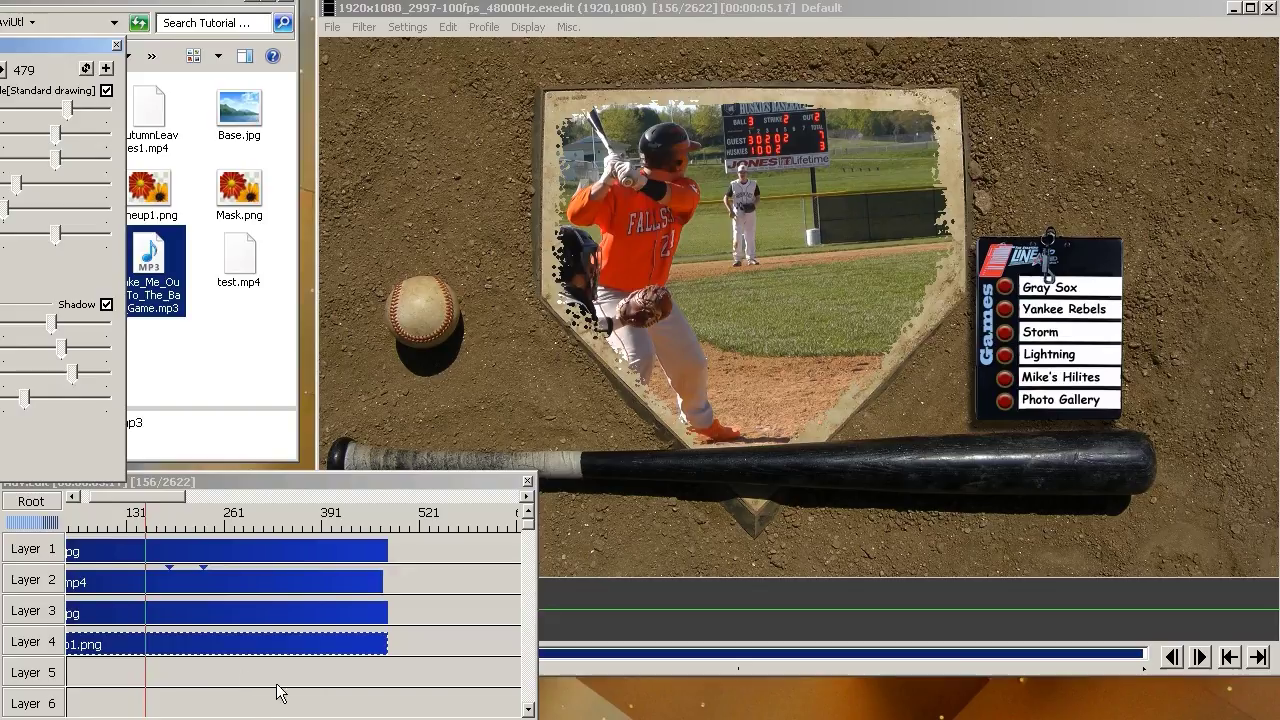
pyautogui.click(388, 676)
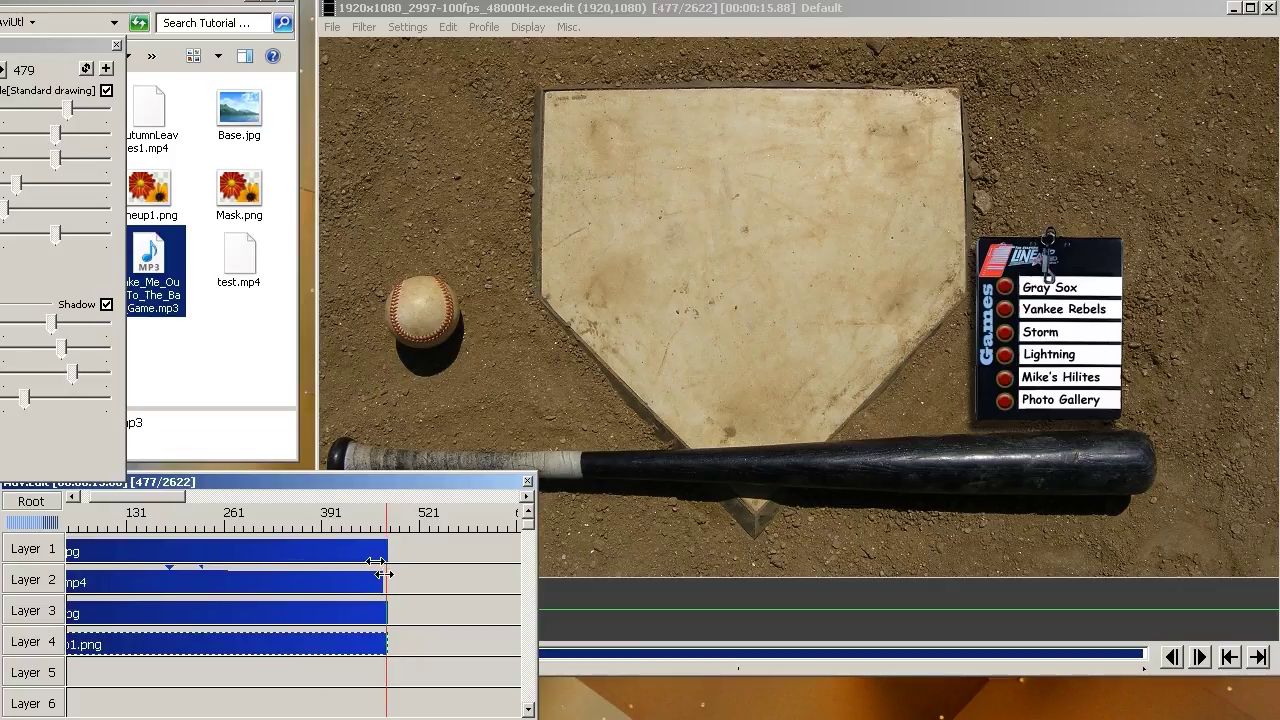
pyautogui.click(1258, 657)
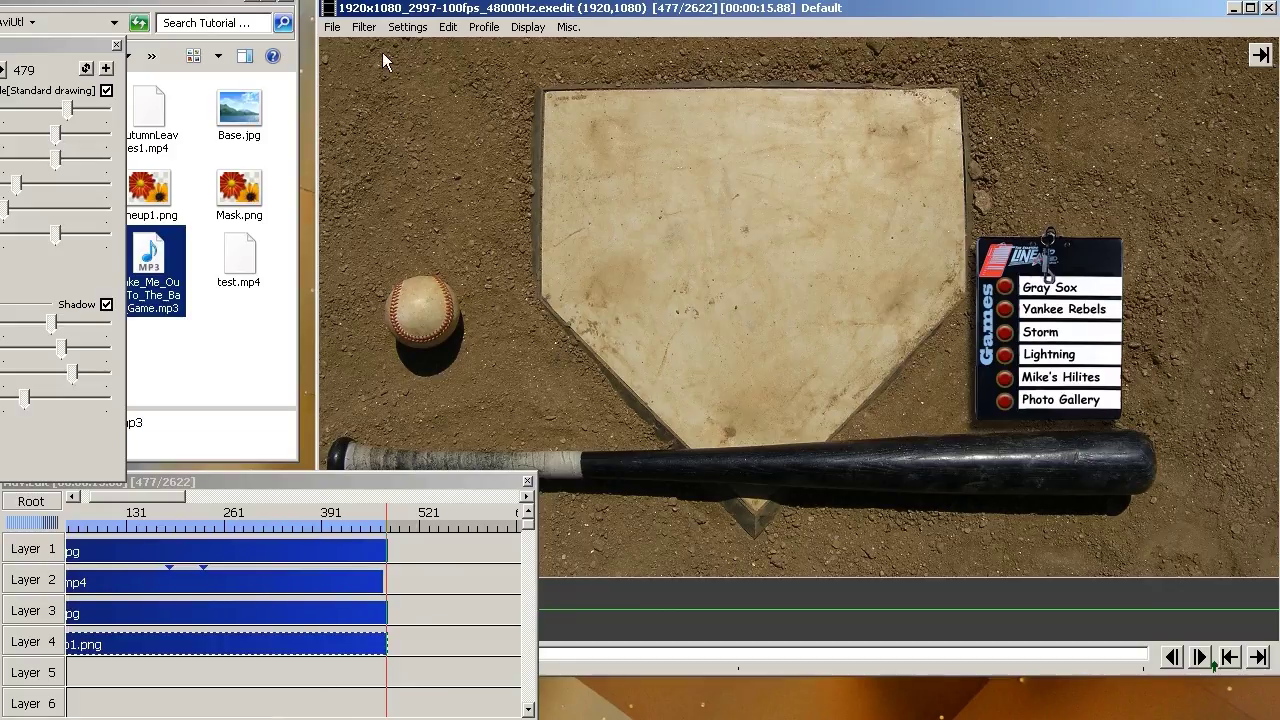
# Open the Adv x264 Export(GUI) Ex save dialog with No sound left ticked.
pyautogui.click(332, 28)
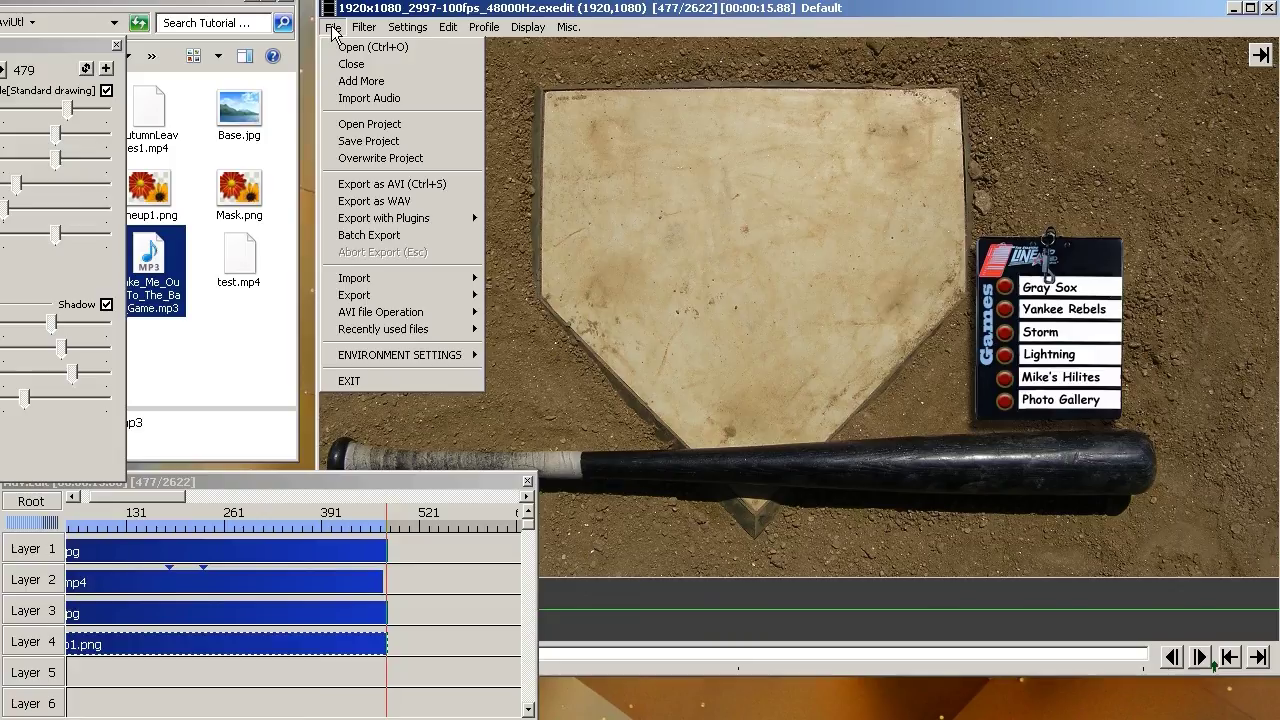
pyautogui.moveTo(368, 222)
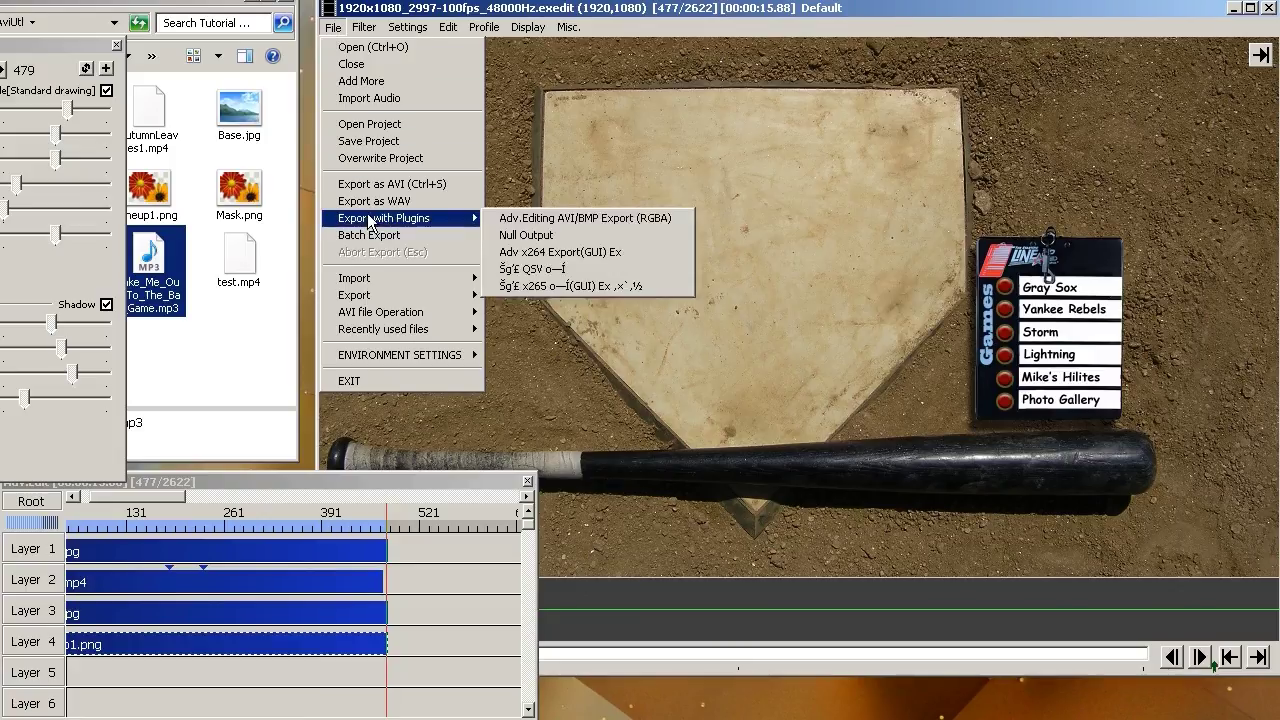
pyautogui.click(531, 256)
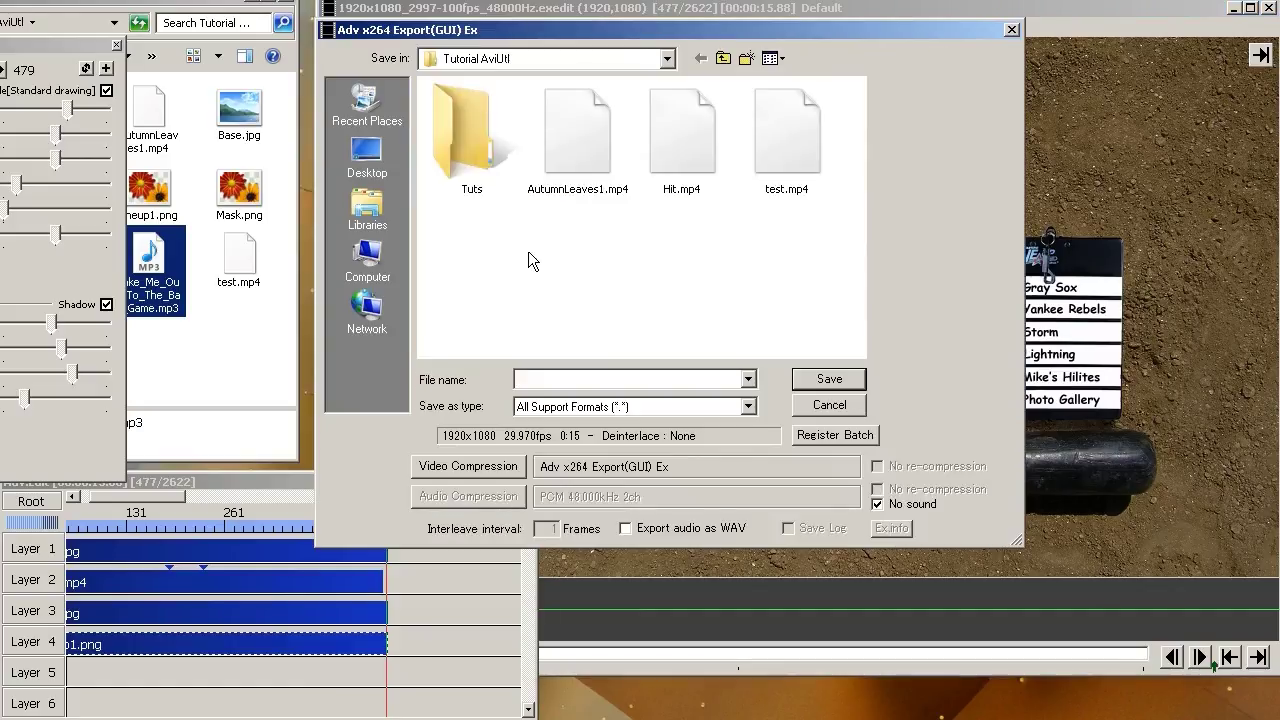
pyautogui.click(877, 505)
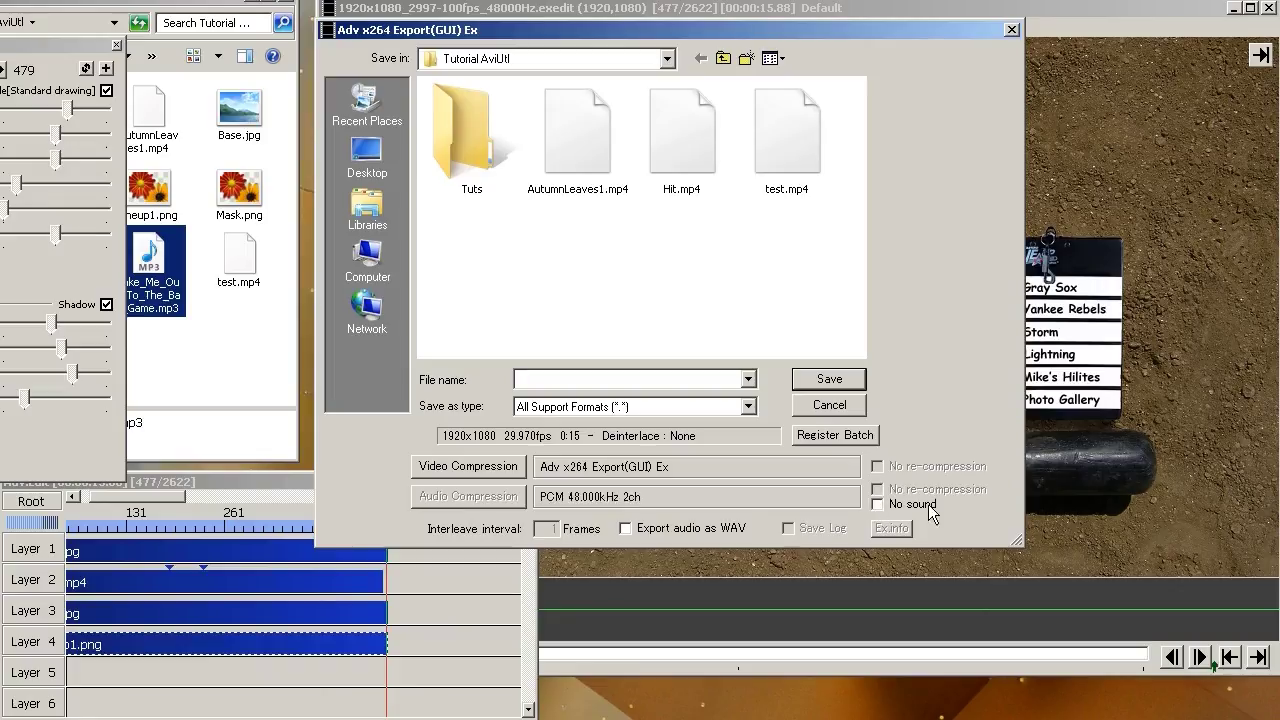
pyautogui.click(877, 505)
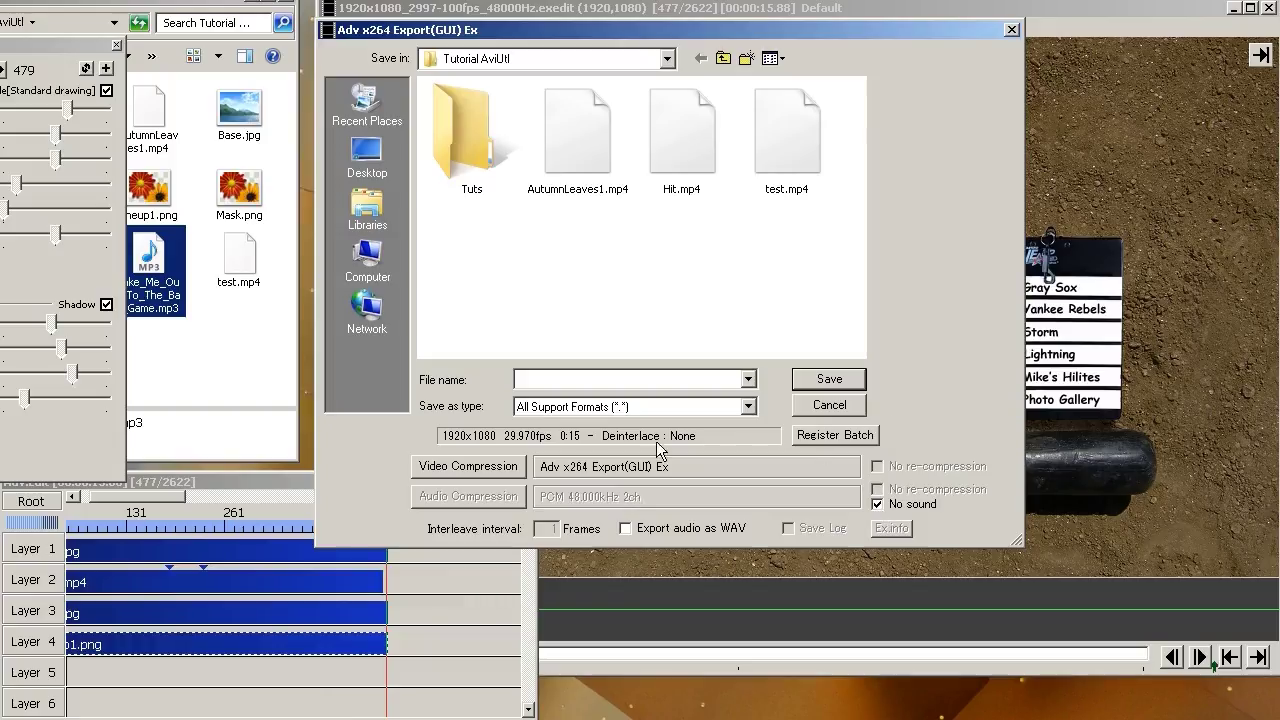
# Review the x264 video compression settings and Profile presets, leaving quality at 19 unchanged.
pyautogui.click(503, 465)
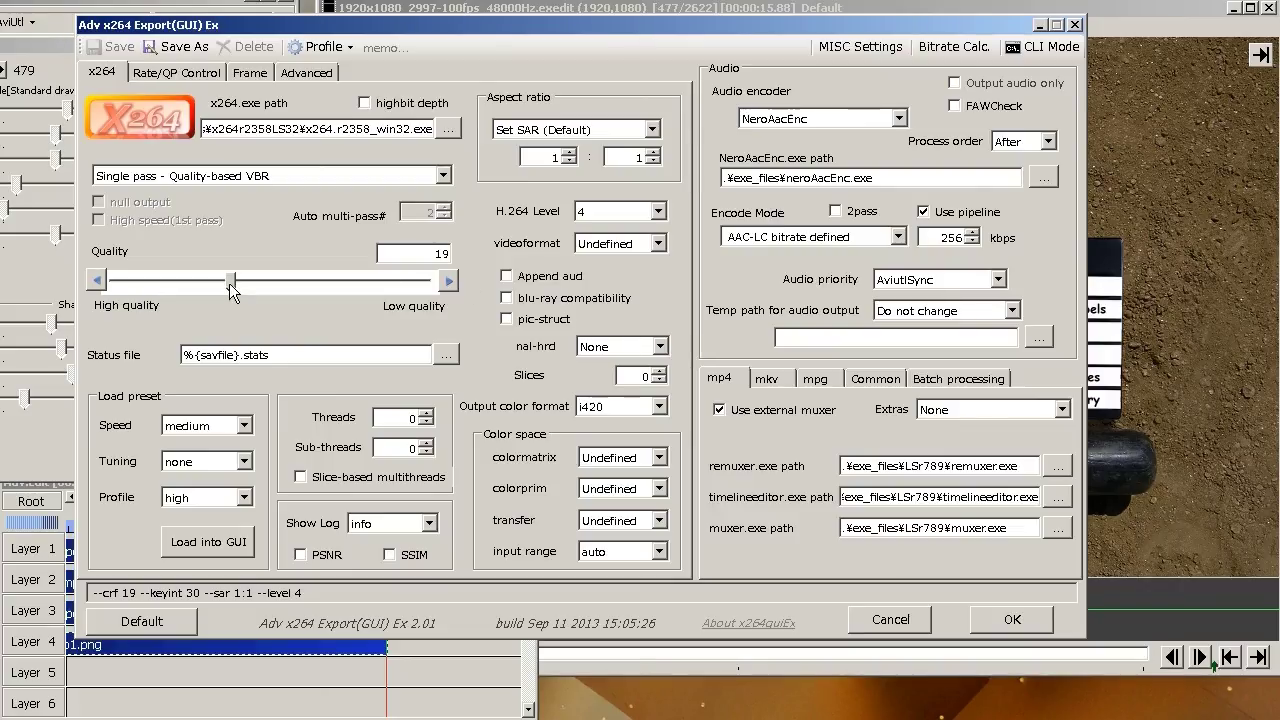
pyautogui.click(345, 47)
pyautogui.moveTo(416, 72)
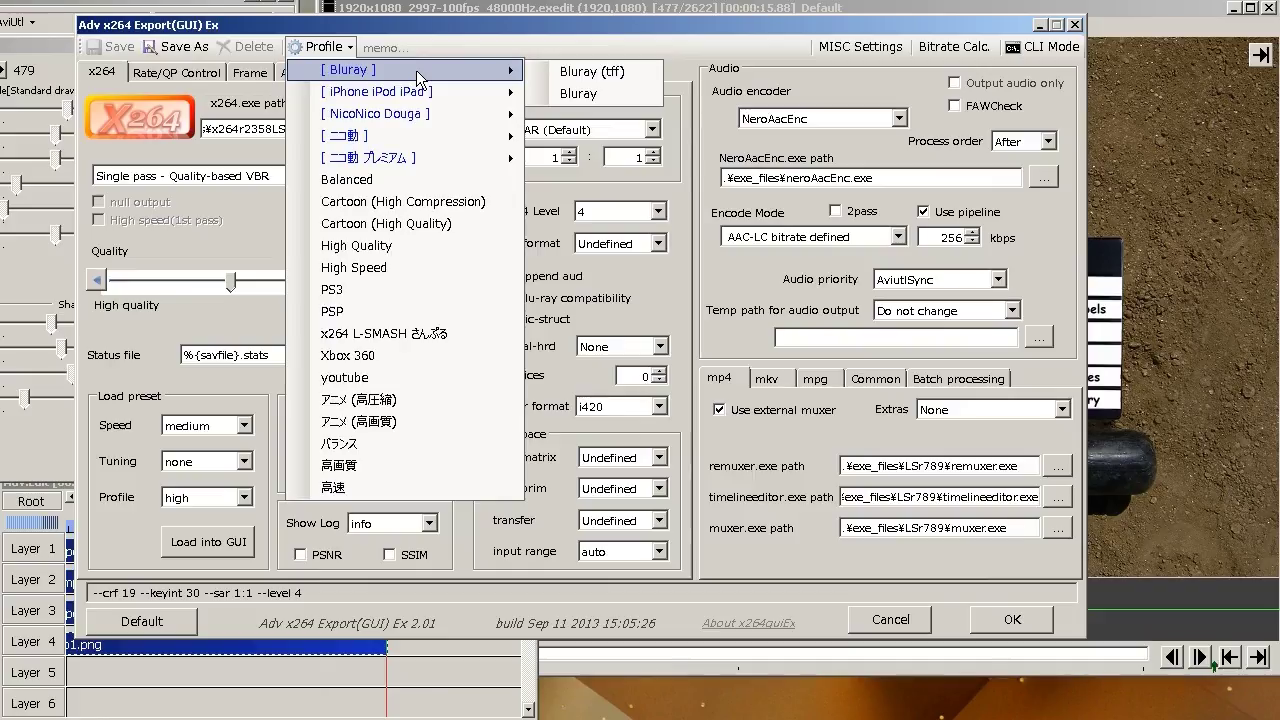
pyautogui.moveTo(439, 94)
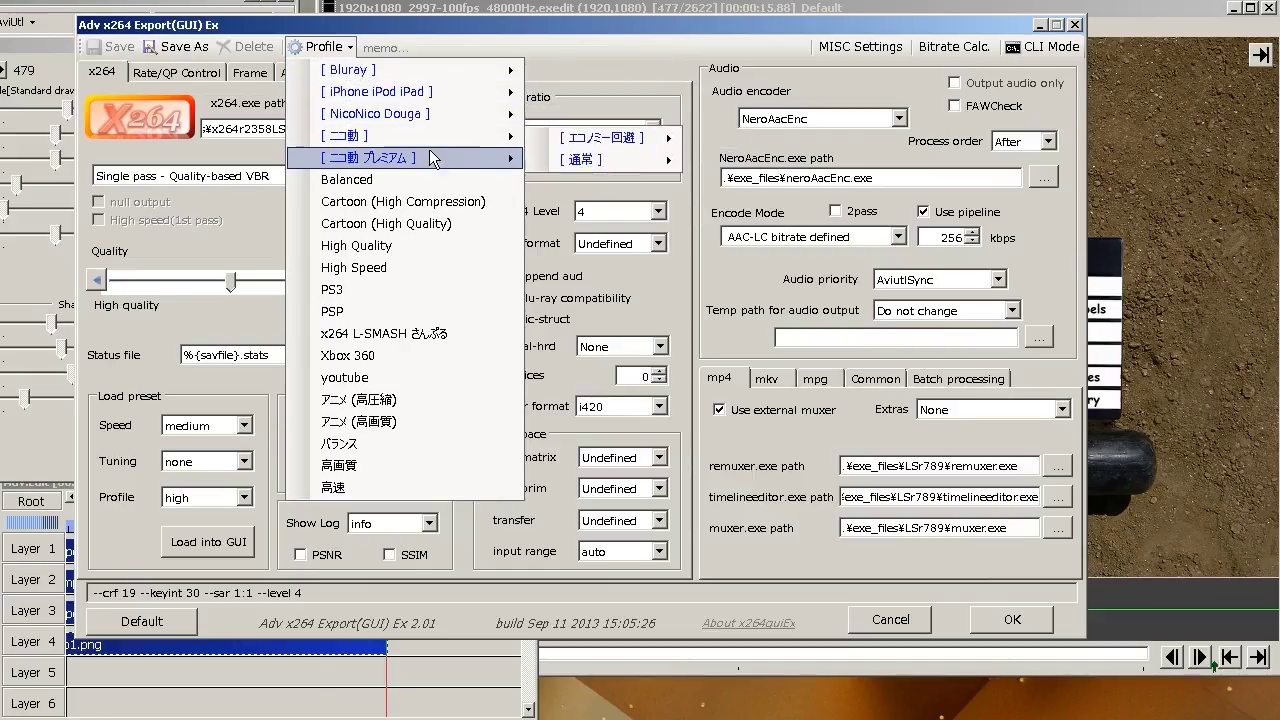
pyautogui.moveTo(433, 155)
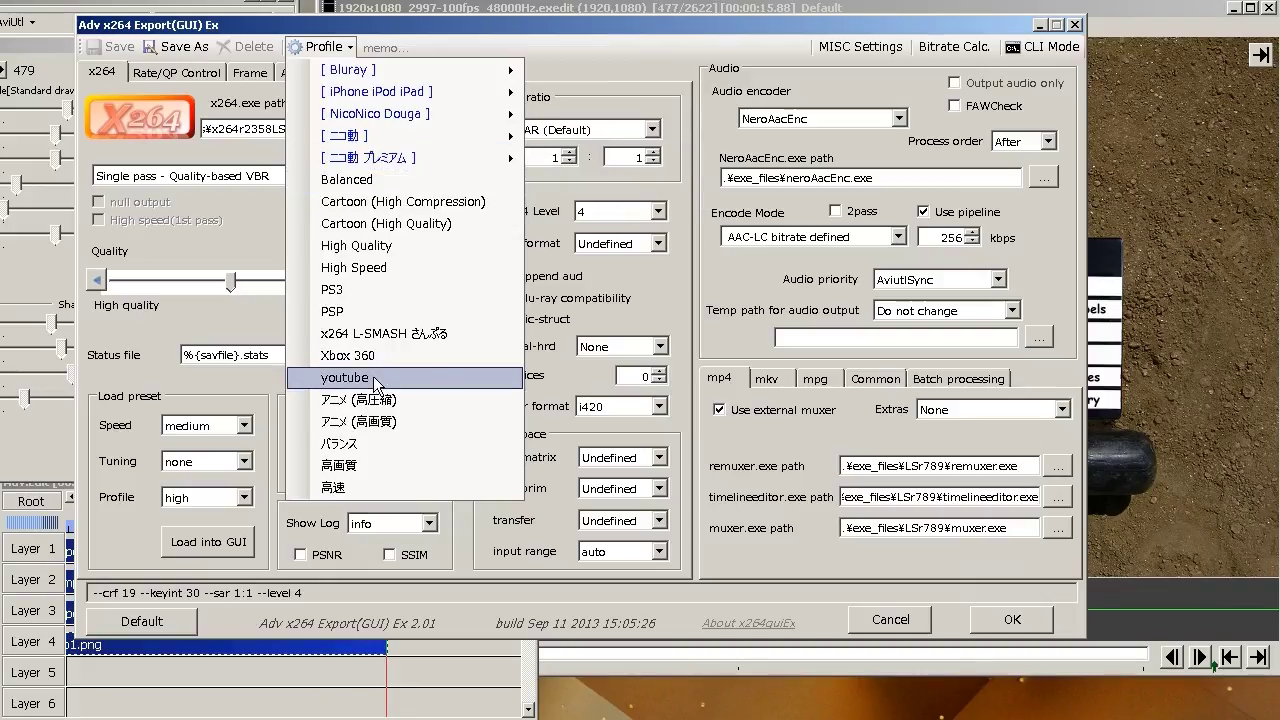
pyautogui.click(577, 42)
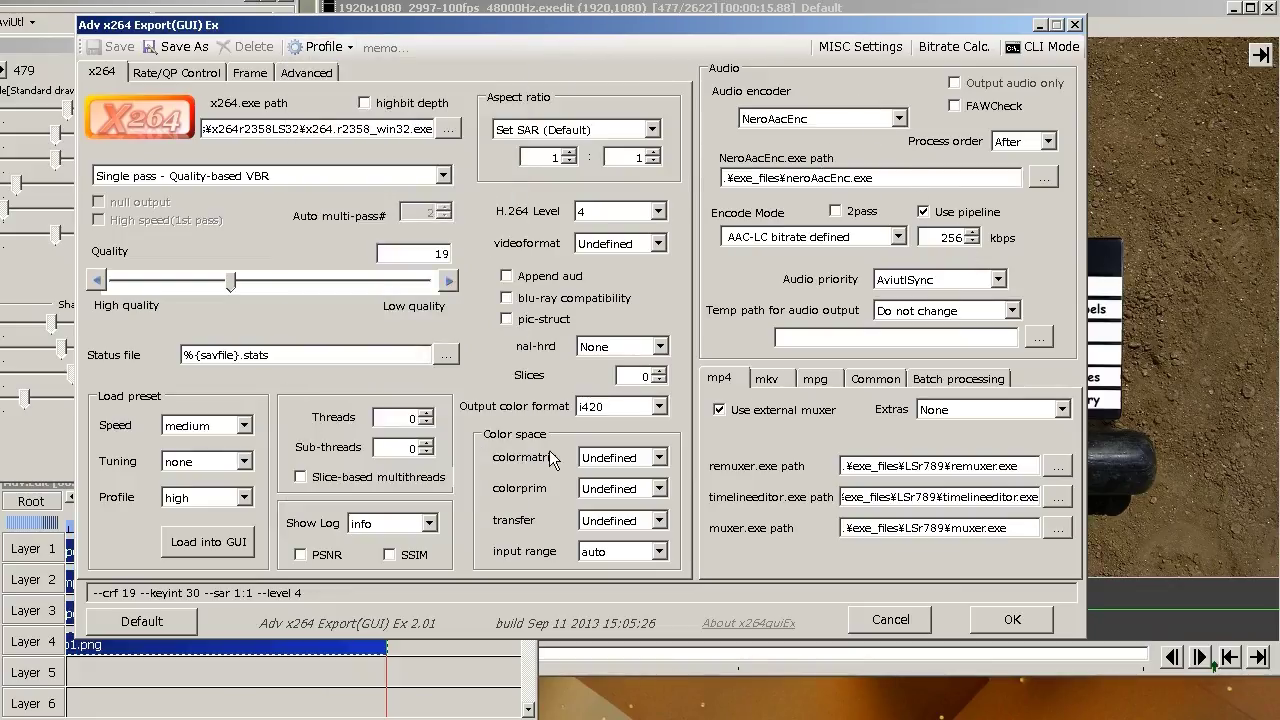
# Accept the x264 settings, choose mp4 file (*.mp4) as the type, and enter test2.mp4.
pyautogui.click(1010, 620)
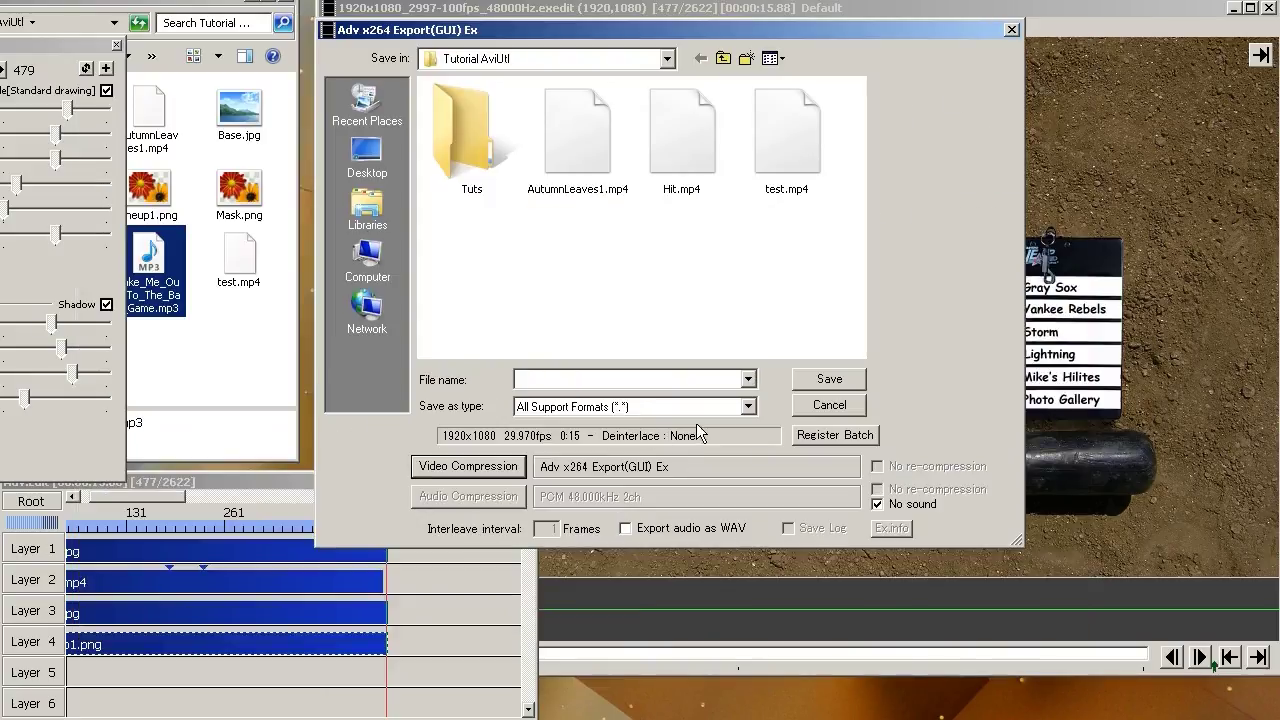
pyautogui.click(748, 407)
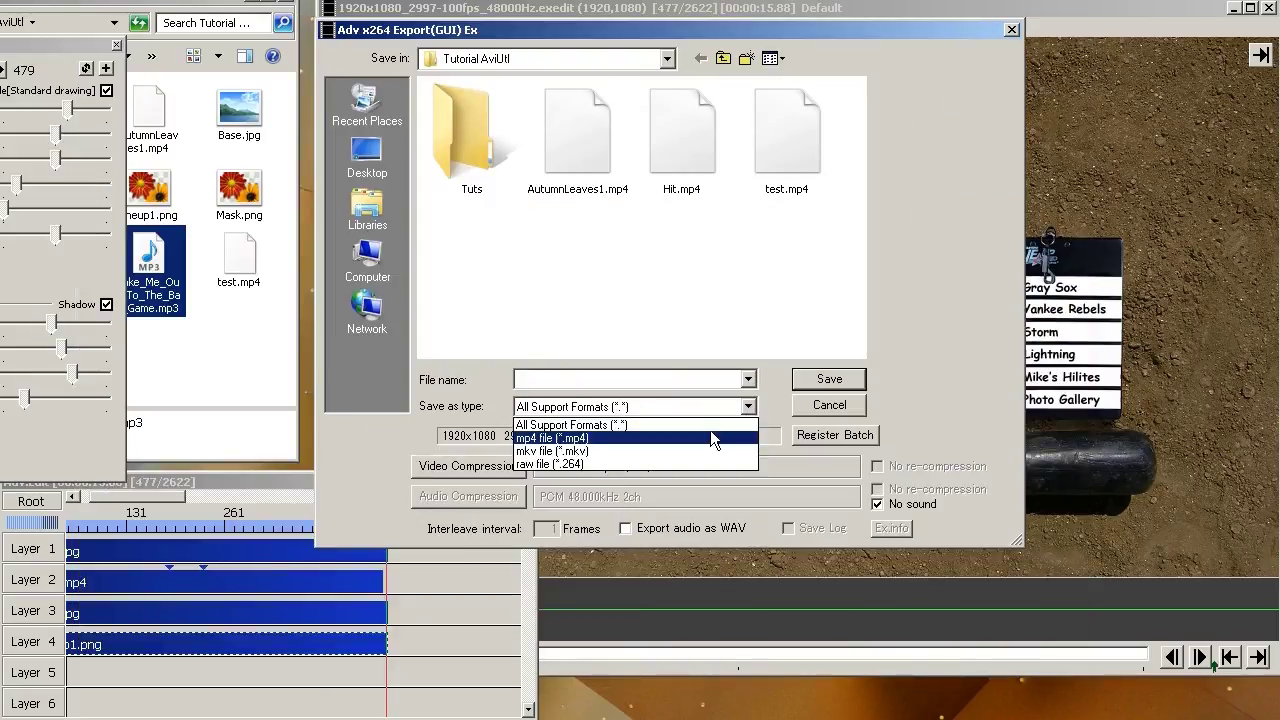
pyautogui.click(646, 439)
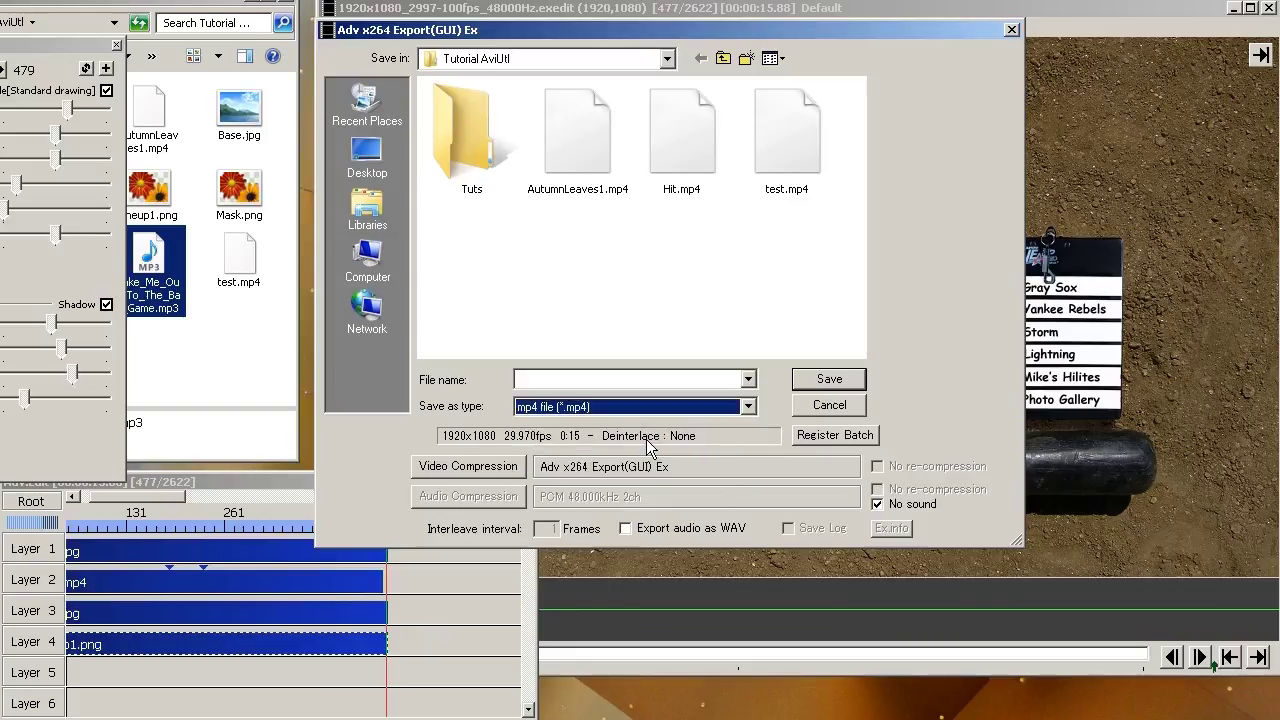
pyautogui.click(587, 382)
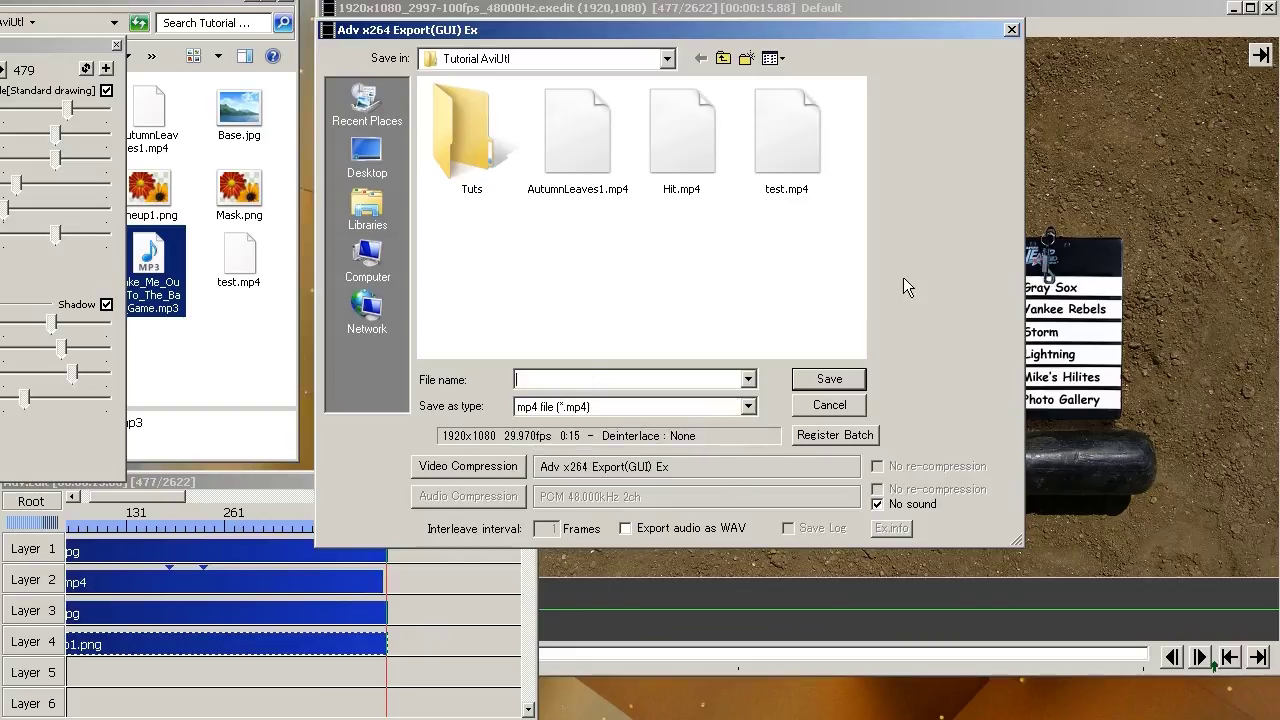
pyautogui.write('tes')
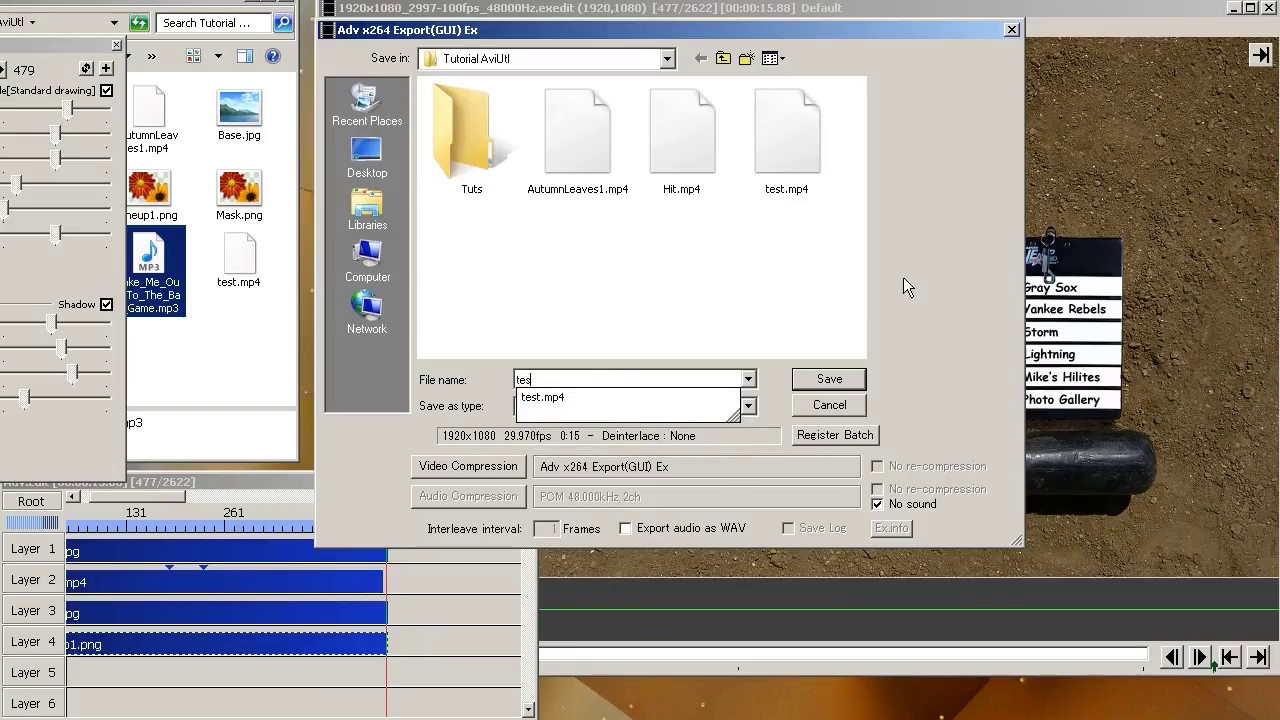
pyautogui.write('t2.mp4')
pyautogui.press('Left')
pyautogui.press('Left')
pyautogui.press('Left')
pyautogui.press('Left')
# Complete the file name, start writing the MP4 export, then abort it and confirm.
pyautogui.write('2')
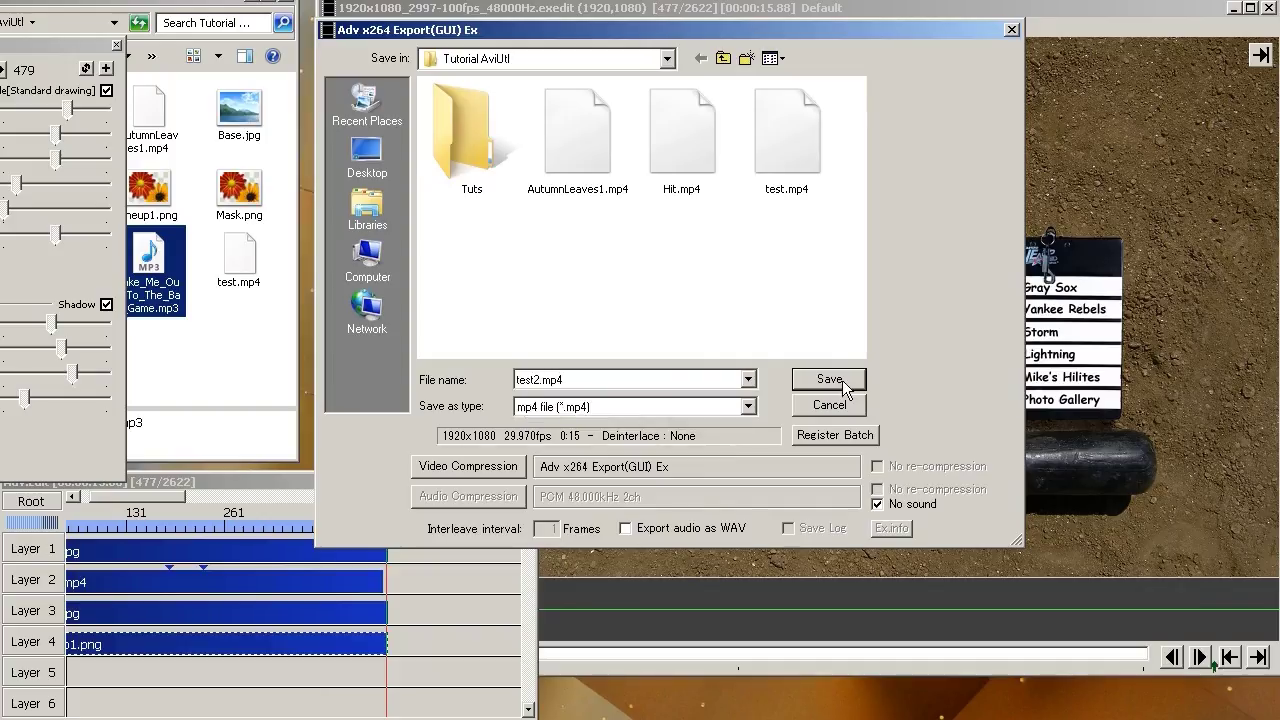
pyautogui.click(843, 380)
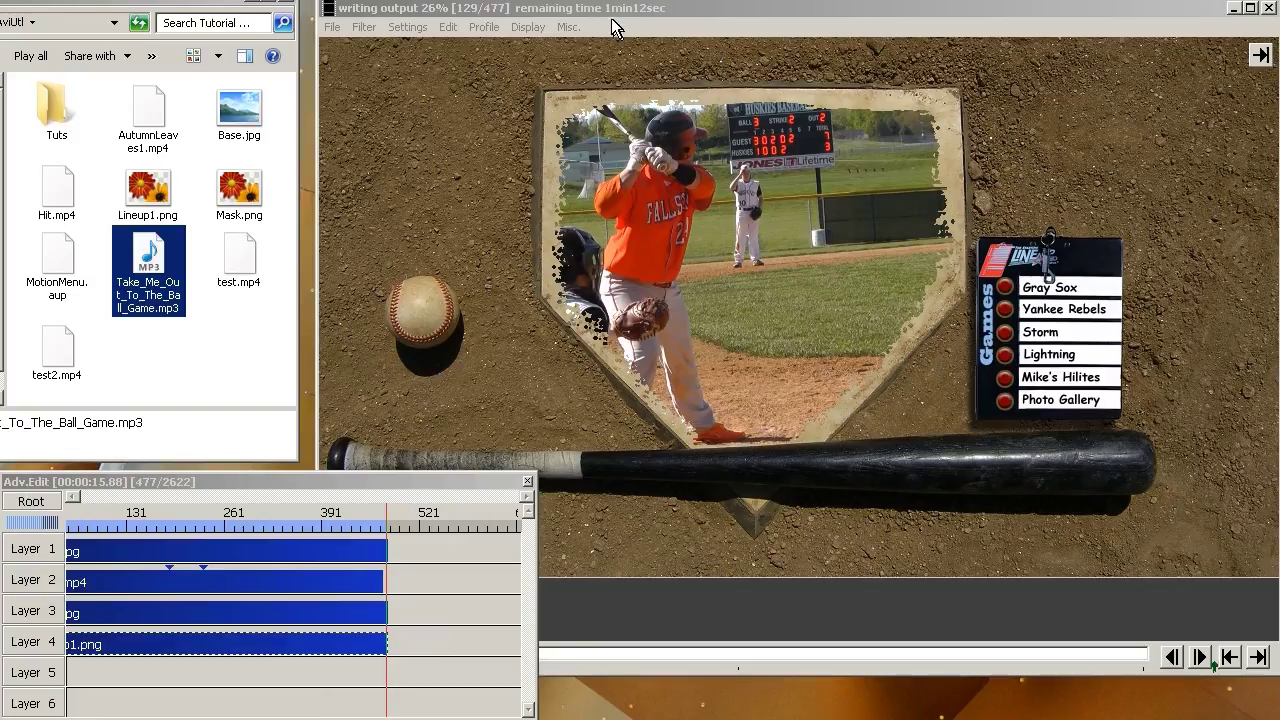
pyautogui.click(682, 27)
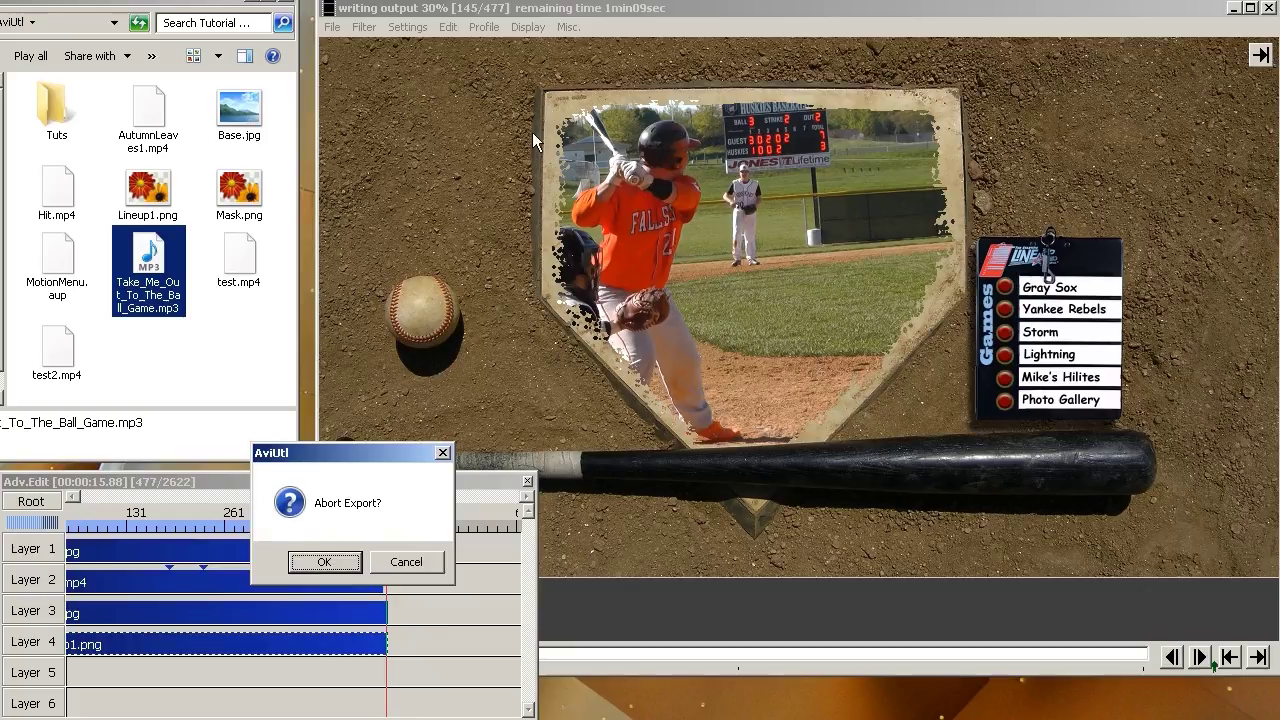
pyautogui.click(322, 566)
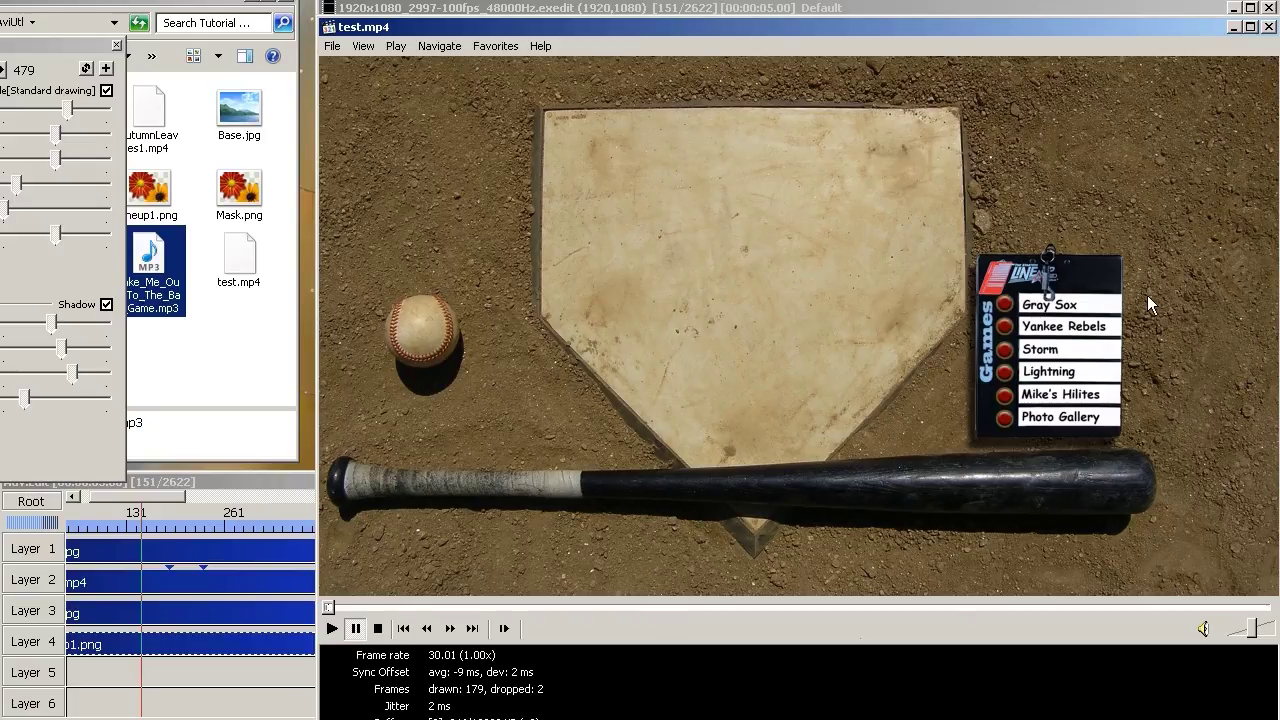
# Play test.mp4 in Media Player Classic, then stop playback after watching it.
pyautogui.click(332, 629)
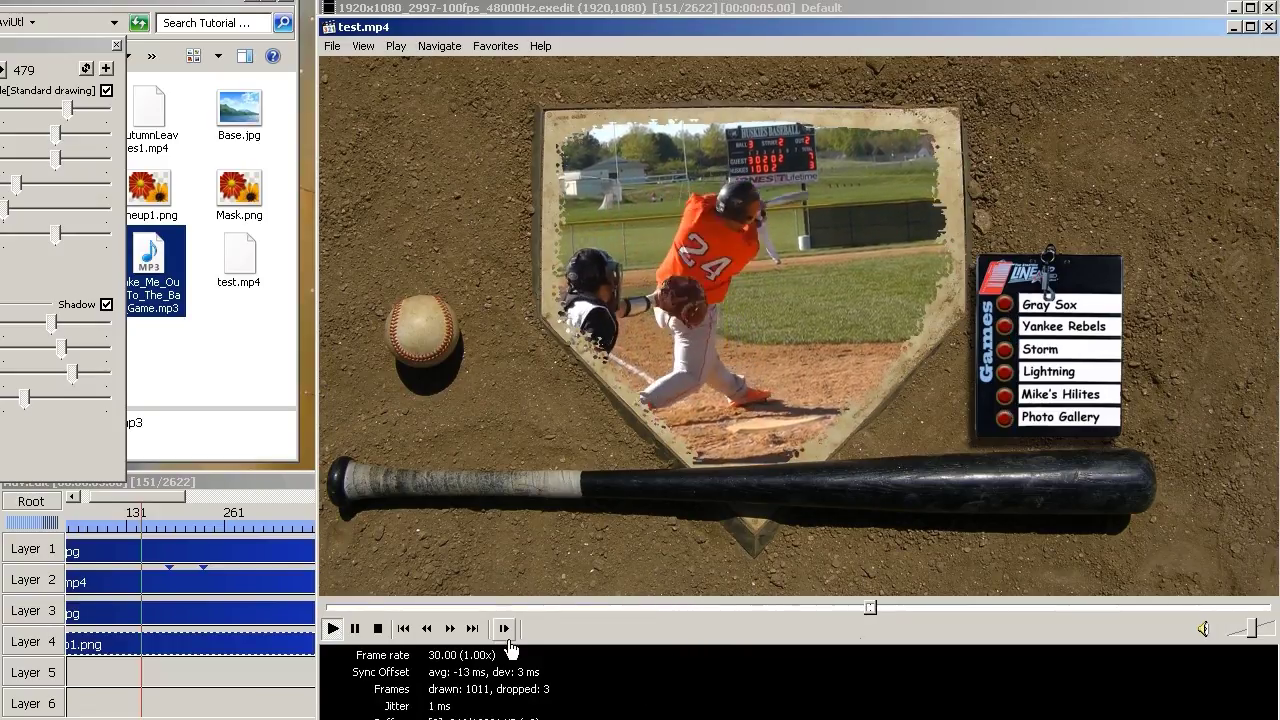
pyautogui.click(378, 630)
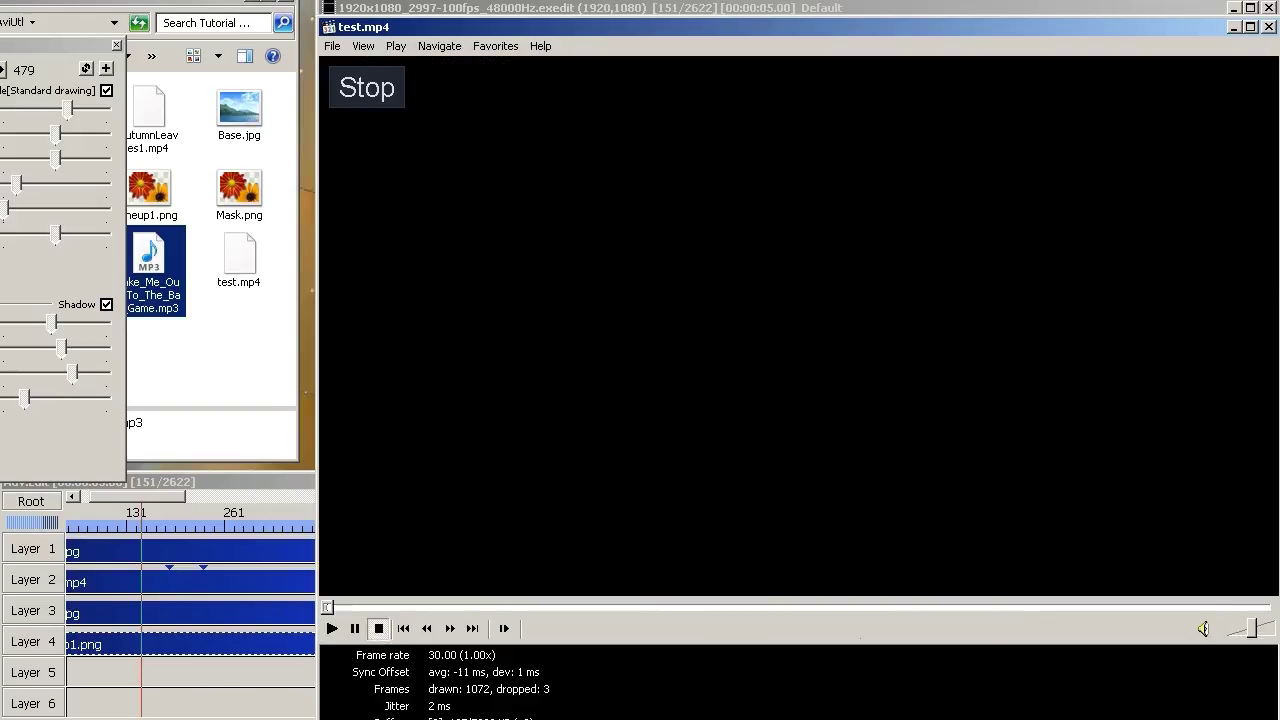
# Switch from Media Player Classic back to the AviUtl home-plate menu project with Alt+Tab.
pyautogui.hotkey('alt', 'Tab')
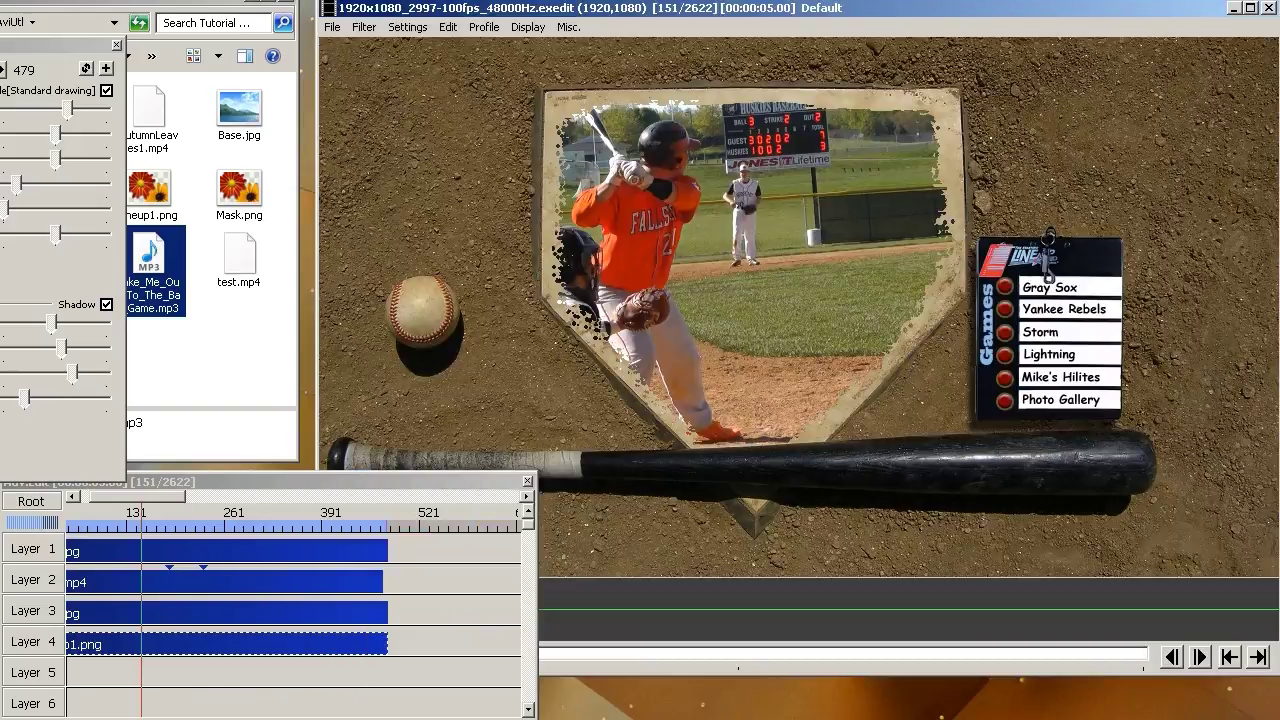